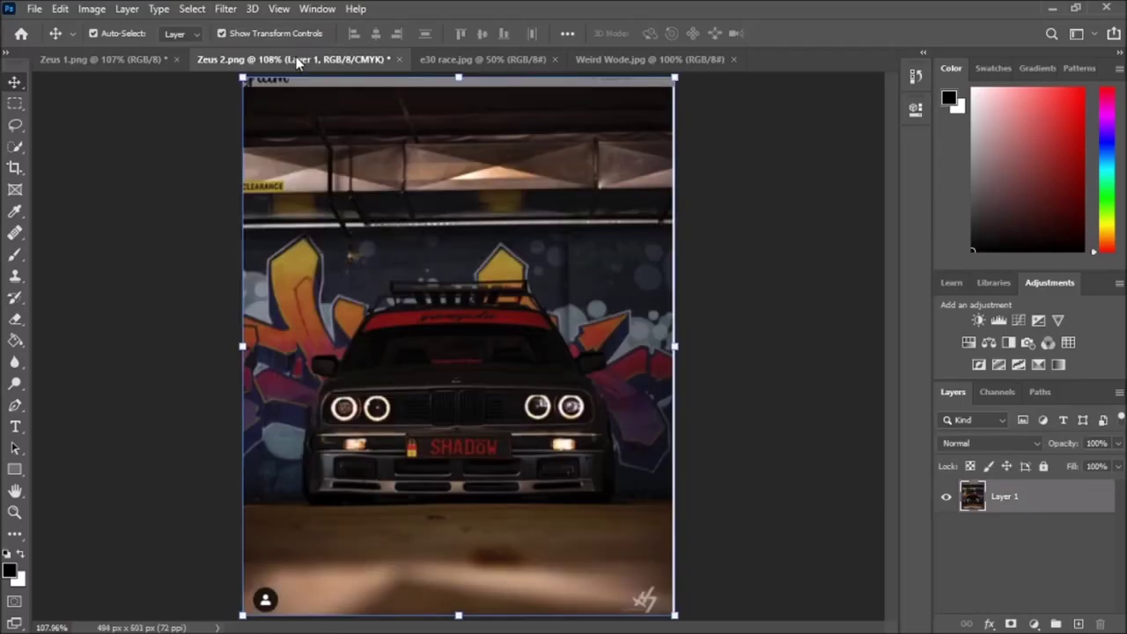
- Select a halo ring in Zeus 2, refine it with Select and Mask, and paste it into Zeus 1
{"action": "scroll", "coordinate": [447, 313], "scroll_direction": "up", "scroll_amount": 5, "text": "alt"}
{"action": "key", "text": "w"}
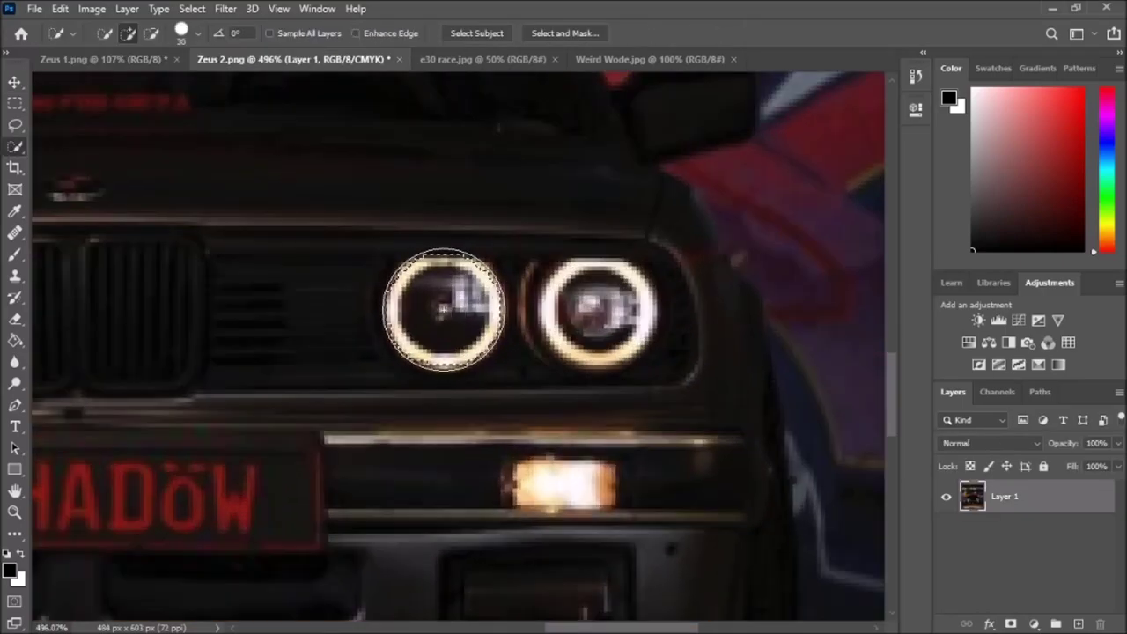
{"action": "key", "text": "alt+ctrl+r"}
{"action": "left_click", "coordinate": [1030, 610]}
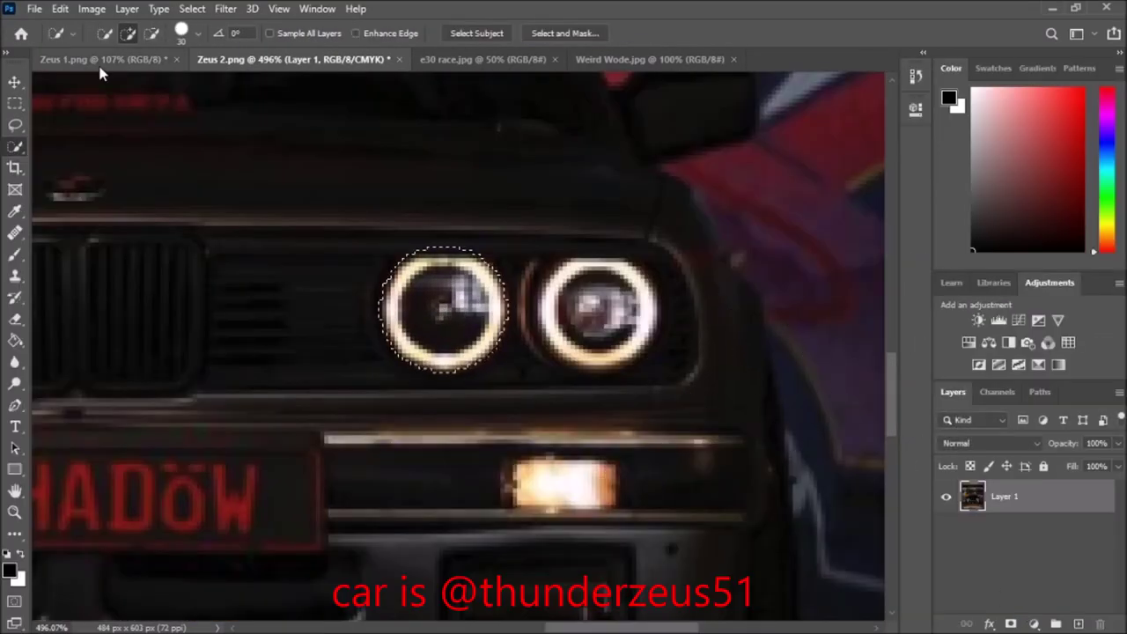
{"action": "key", "text": "ctrl+c"}
{"action": "left_click", "coordinate": [106, 59]}
{"action": "key", "text": "ctrl+v"}
- Move and narrow the pasted ring to fit the first headlight
{"action": "scroll", "coordinate": [552, 342], "scroll_direction": "up", "scroll_amount": 5, "text": "alt"}
{"action": "left_click_drag", "start_coordinate": [390, 403], "coordinate": [398, 398]}
{"action": "key", "text": "ctrl+t"}
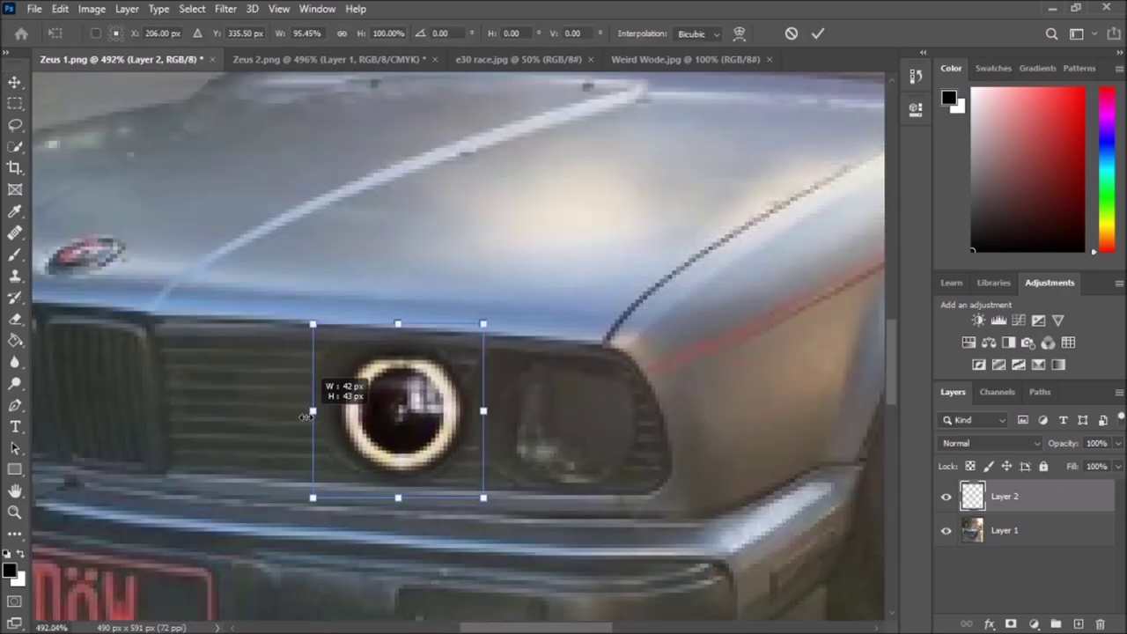
{"action": "left_click_drag", "start_coordinate": [309, 403], "coordinate": [316, 403]}
{"action": "key", "text": "Return"}
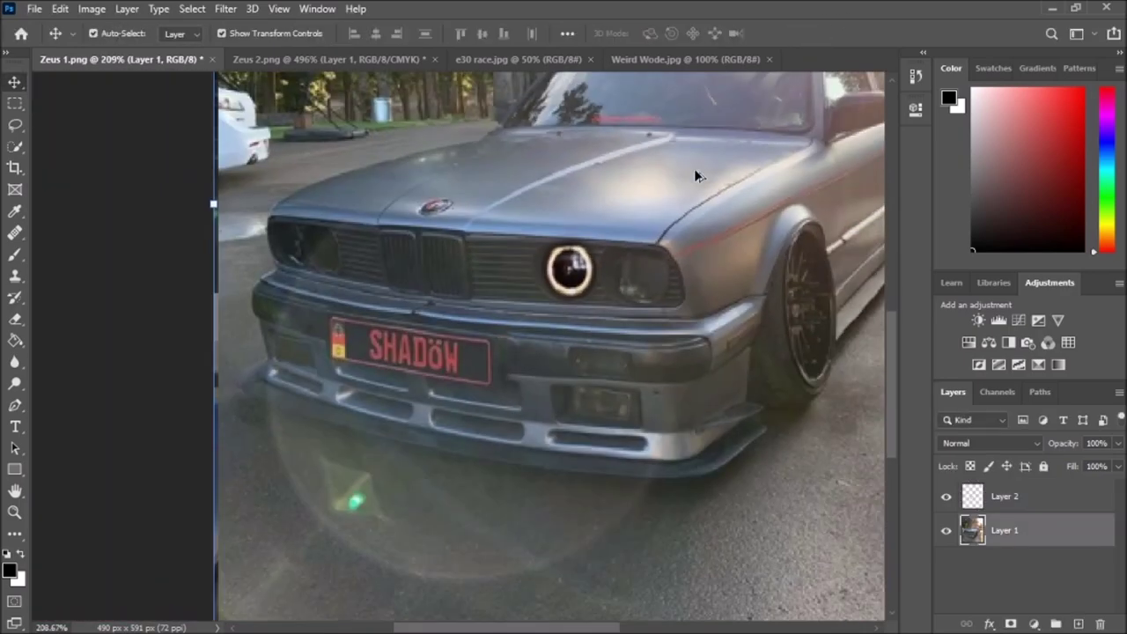
- Fit a second ring onto the neighbouring headlight and give it a layer mask
{"action": "key", "text": "ctrl+v"}
{"action": "scroll", "coordinate": [528, 375], "scroll_direction": "up", "scroll_amount": 2}
{"action": "scroll", "coordinate": [528, 375], "scroll_direction": "up", "scroll_amount": 2}
{"action": "left_click_drag", "start_coordinate": [435, 388], "coordinate": [529, 379]}
{"action": "key", "text": "ctrl+t"}
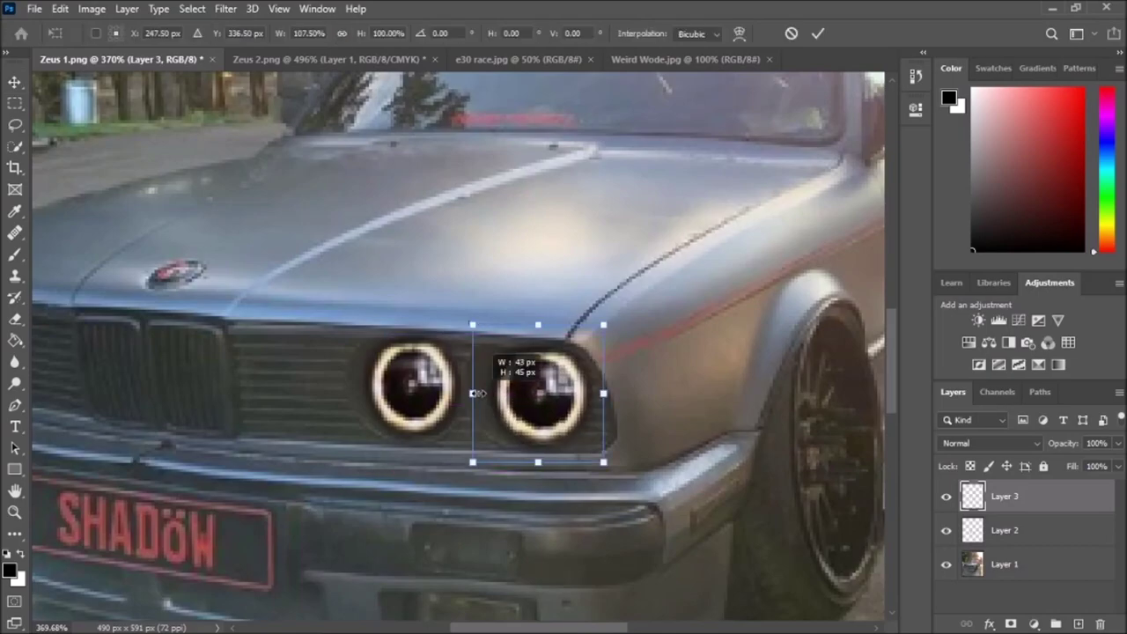
{"action": "left_click_drag", "start_coordinate": [584, 461], "coordinate": [602, 454]}
{"action": "key", "text": "Return"}
{"action": "left_click", "coordinate": [1011, 624]}
{"action": "key", "text": "b"}
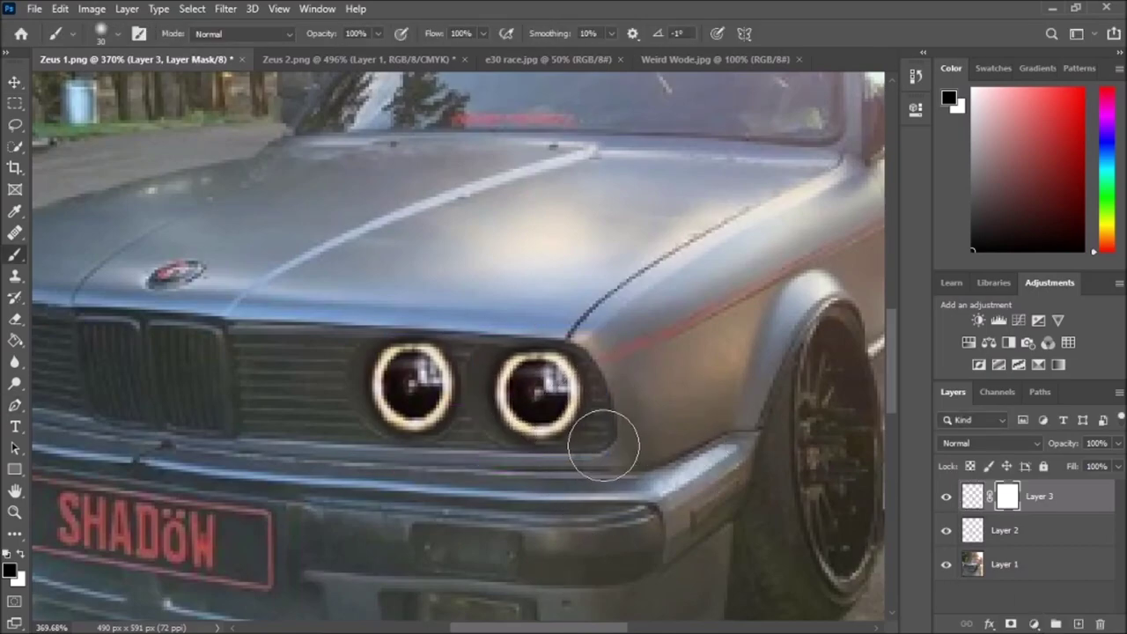
- Place a third ring on a left headlight, shrunk and skewed to its angle
{"action": "key", "text": "ctrl+v"}
{"action": "left_click_drag", "start_coordinate": [441, 387], "coordinate": [749, 428]}
{"action": "key", "text": "ctrl+t"}
{"action": "mouse_move", "coordinate": [755, 377]}
{"action": "left_mouse_down"}
{"action": "mouse_move", "coordinate": [273, 382]}
{"action": "mouse_move", "coordinate": [286, 377]}
{"action": "left_mouse_up"}
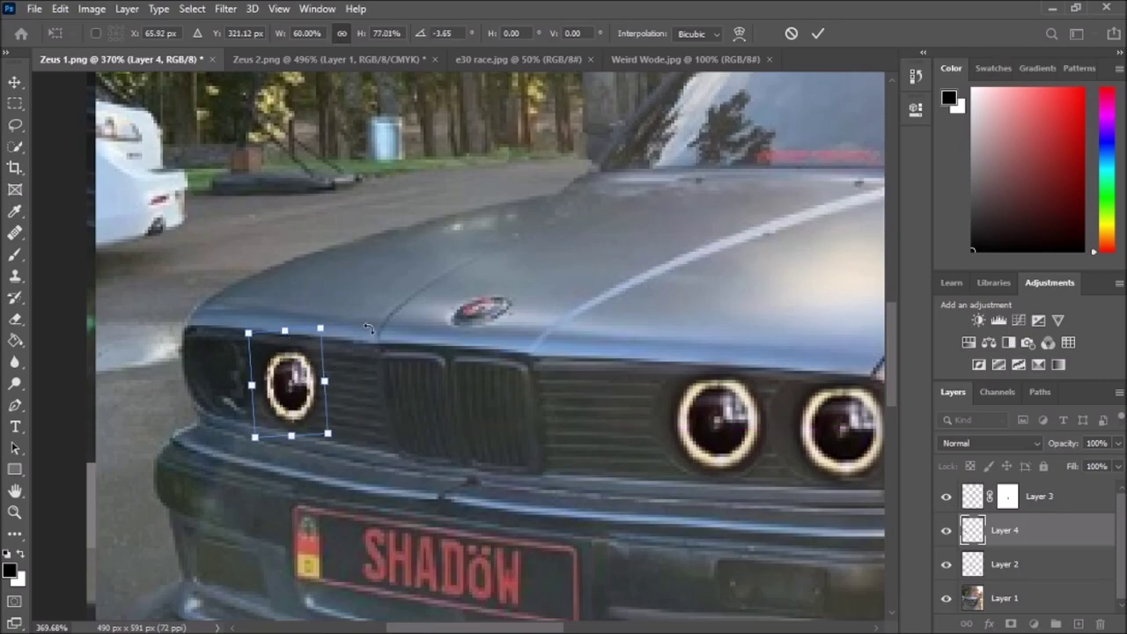
{"action": "key", "text": "Return"}
- Fit a fourth ring onto the outermost headlight and add a layer mask
{"action": "key", "text": "ctrl+v"}
{"action": "left_click_drag", "start_coordinate": [485, 340], "coordinate": [228, 374]}
{"action": "key", "text": "ctrl+t"}
{"action": "left_click_drag", "start_coordinate": [226, 315], "coordinate": [218, 318]}
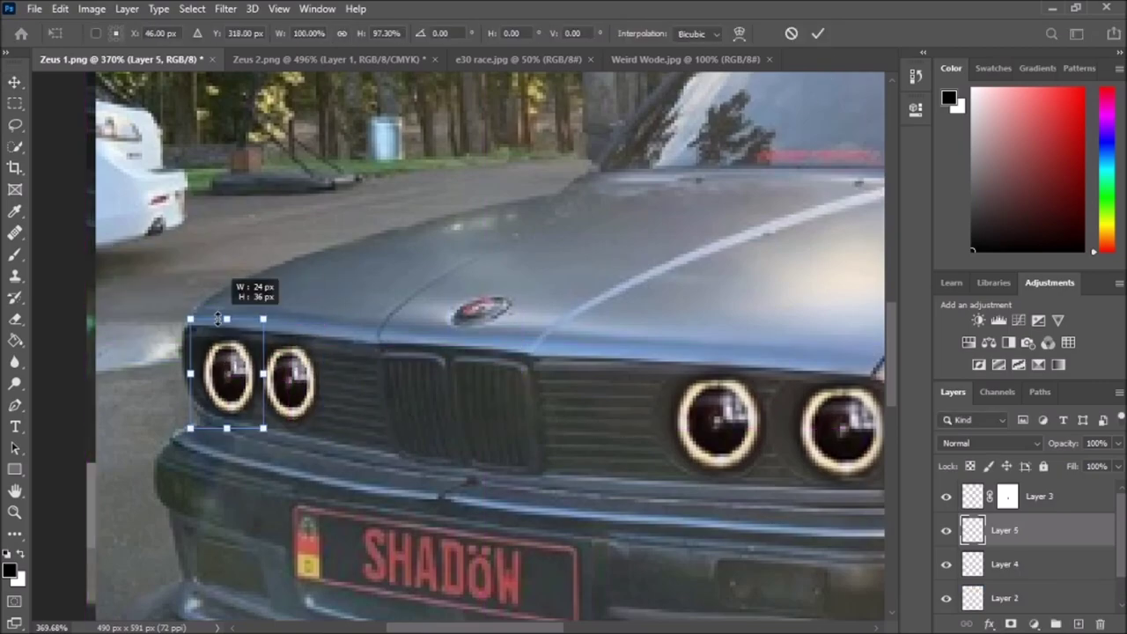
{"action": "key", "text": "Return"}
{"action": "left_click", "coordinate": [1011, 624]}
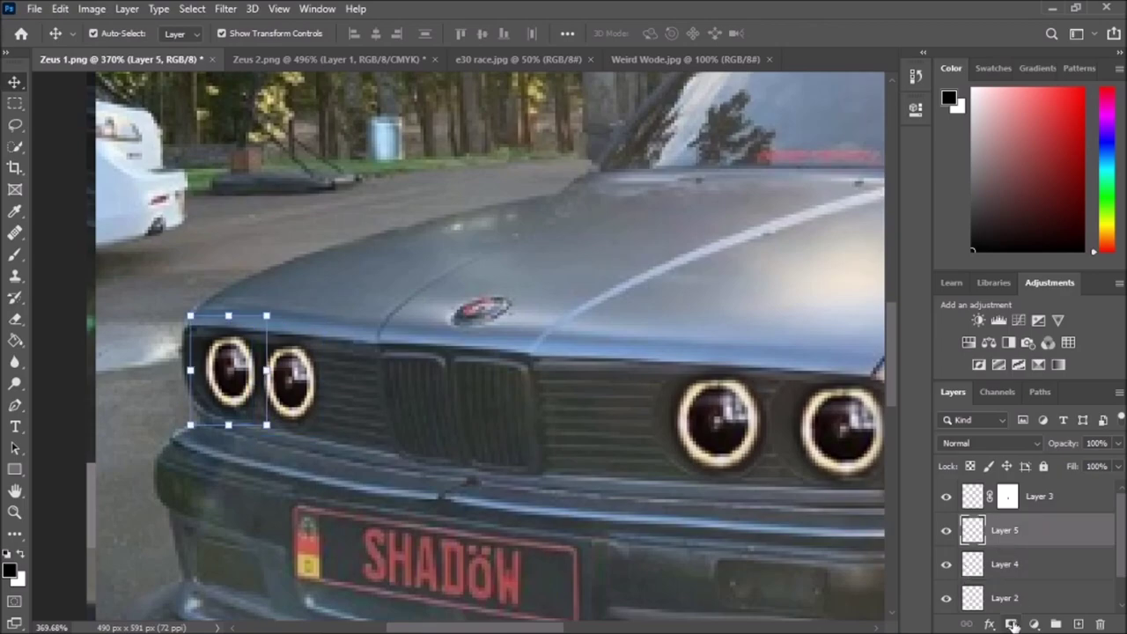
{"action": "key", "text": "b"}
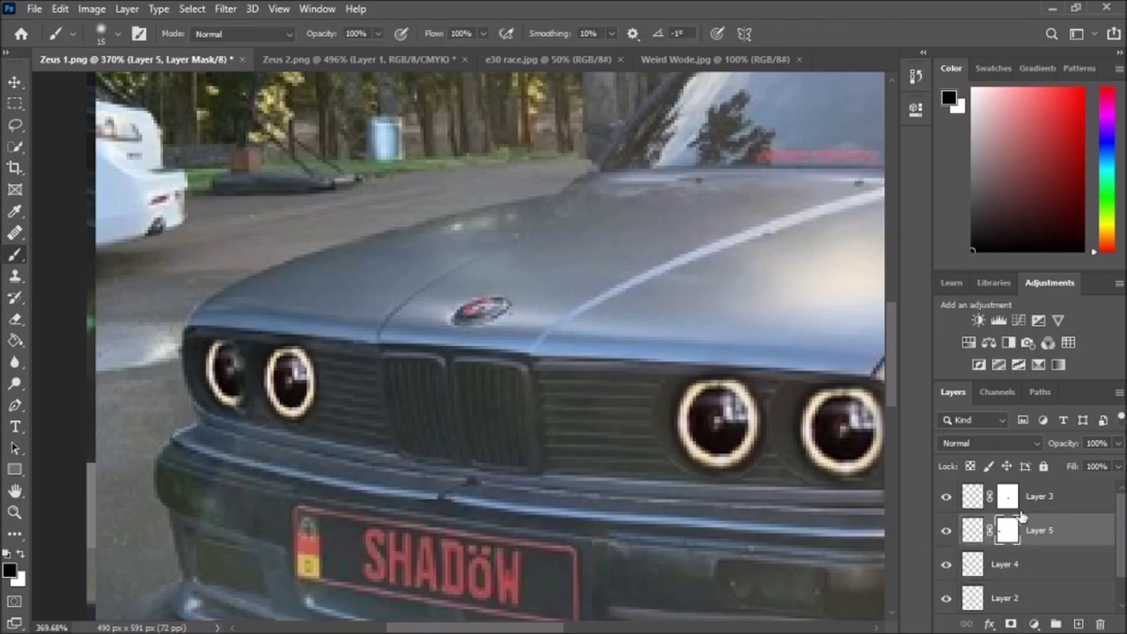
- Mask Layer 4 and group all ring layers into a Headlights group
{"action": "left_click", "coordinate": [1040, 564]}
{"action": "left_click", "coordinate": [1011, 623]}
{"action": "key", "text": "x"}
{"action": "scroll", "coordinate": [284, 393], "scroll_direction": "down", "scroll_amount": 5}
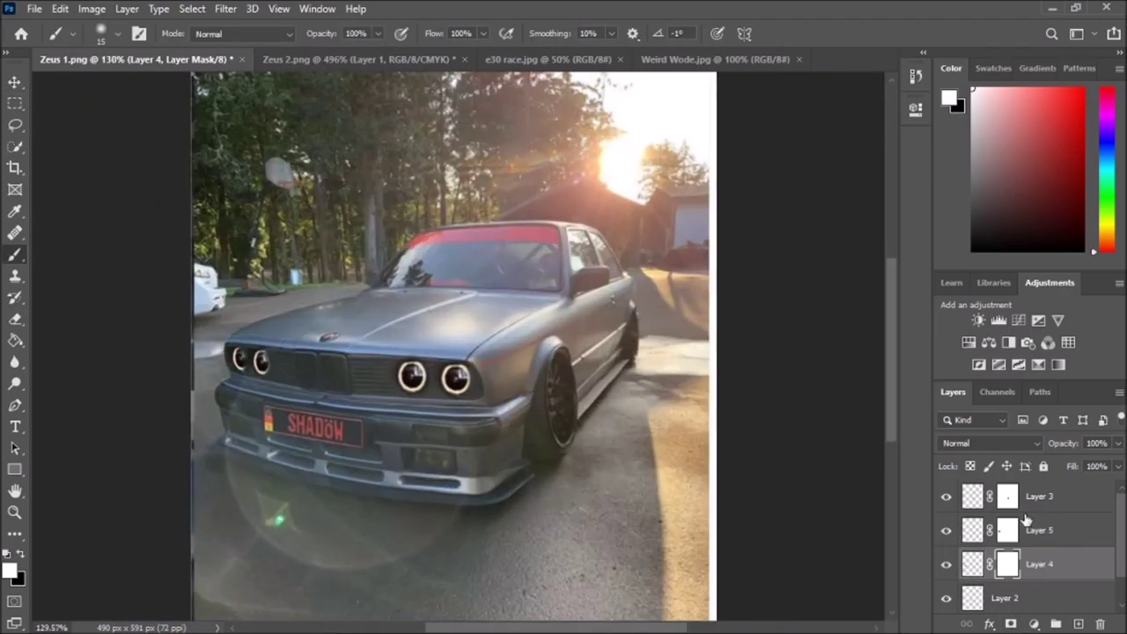
{"action": "left_click", "coordinate": [1051, 623]}
{"action": "left_click", "coordinate": [964, 489]}
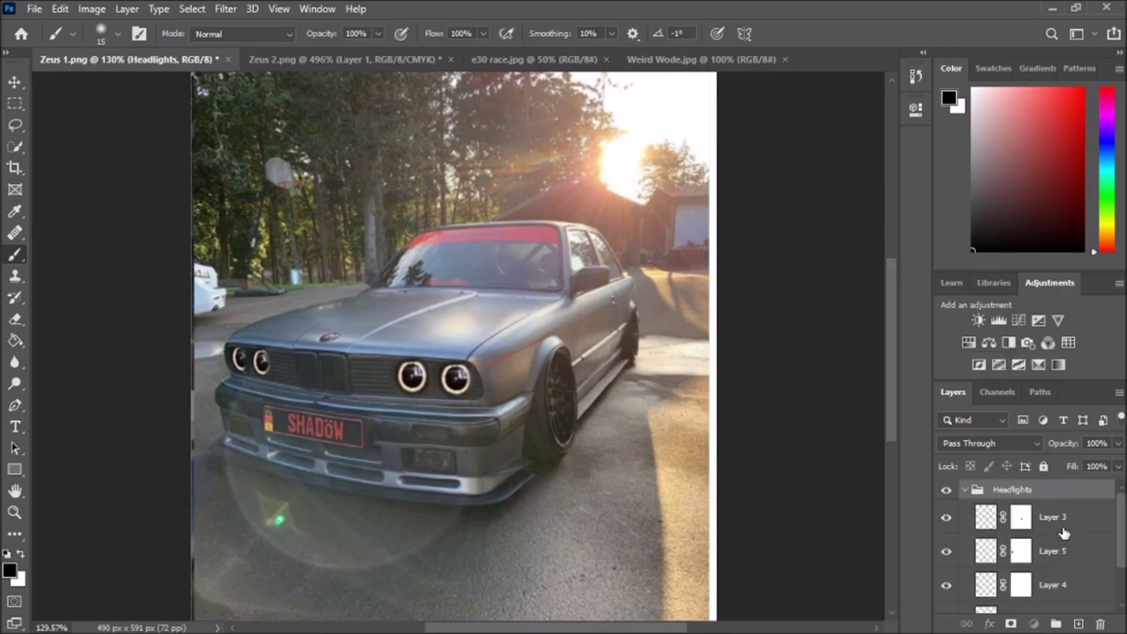
- Merge the rings into one Headlights layer with Camera Raw Dehaze set to -64
{"action": "key", "text": "shift+ctrl+a"}
{"action": "left_click", "coordinate": [736, 274]}
{"action": "scroll", "coordinate": [793, 308], "scroll_direction": "down", "scroll_amount": 4}
{"action": "left_click_drag", "start_coordinate": [822, 345], "coordinate": [766, 352]}
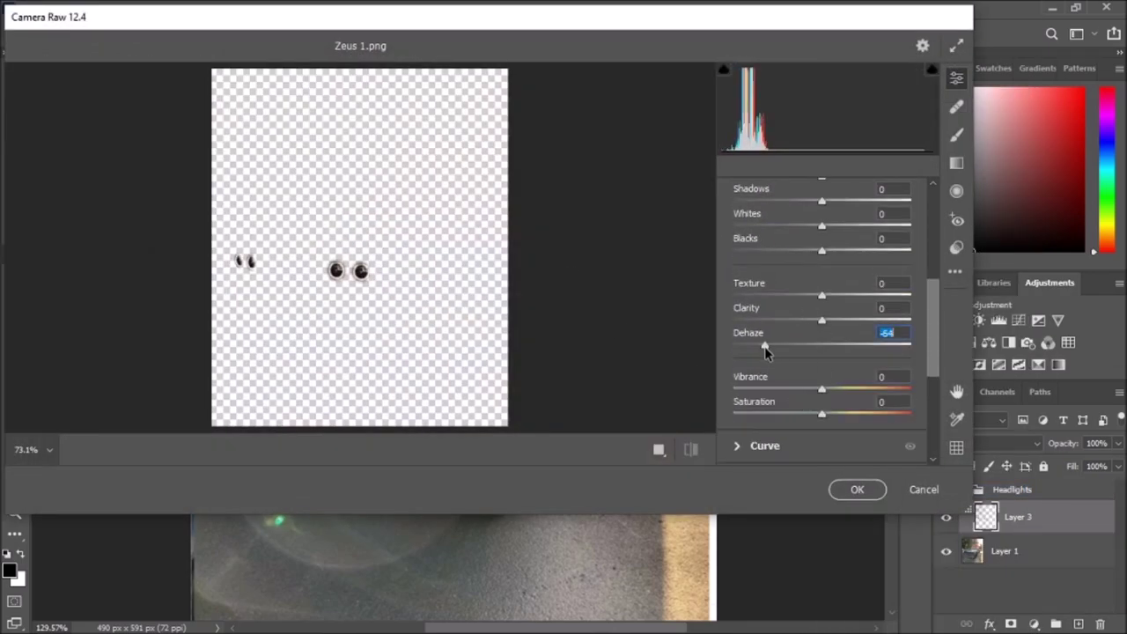
{"action": "key", "text": "Return"}
{"action": "left_click", "coordinate": [1013, 490]}
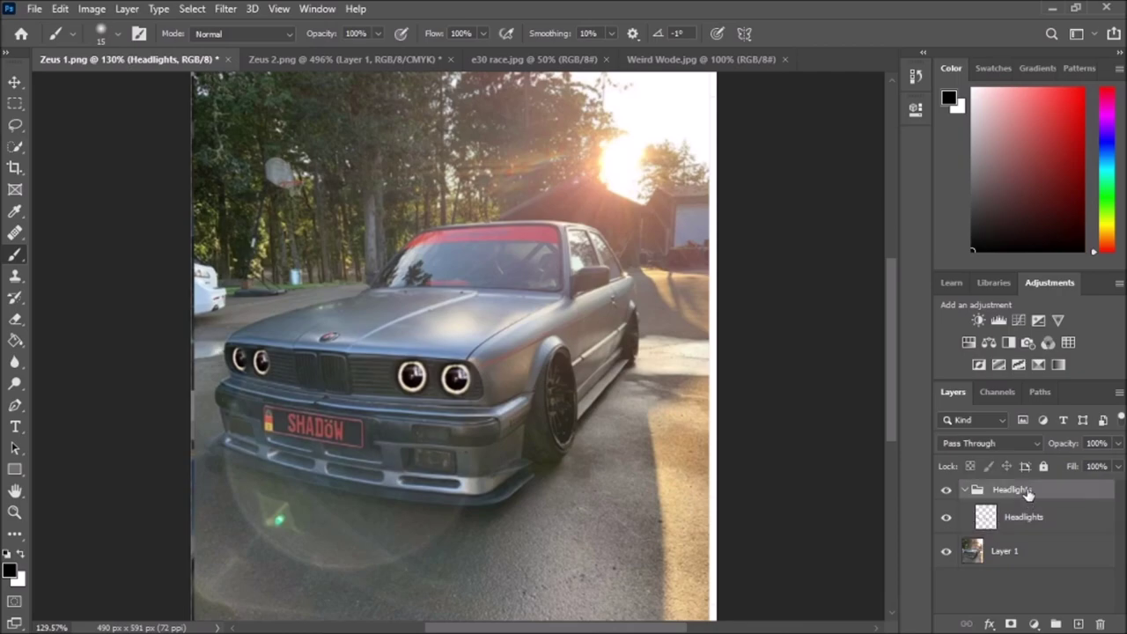
- Start tracing a patch in e30 race.jpg with the Pen tool
{"action": "left_click", "coordinate": [528, 59]}
{"action": "key", "text": "p"}
{"action": "scroll", "coordinate": [677, 247], "scroll_direction": "up", "scroll_amount": 5}
{"action": "scroll", "coordinate": [592, 293], "scroll_direction": "up", "scroll_amount": 2}
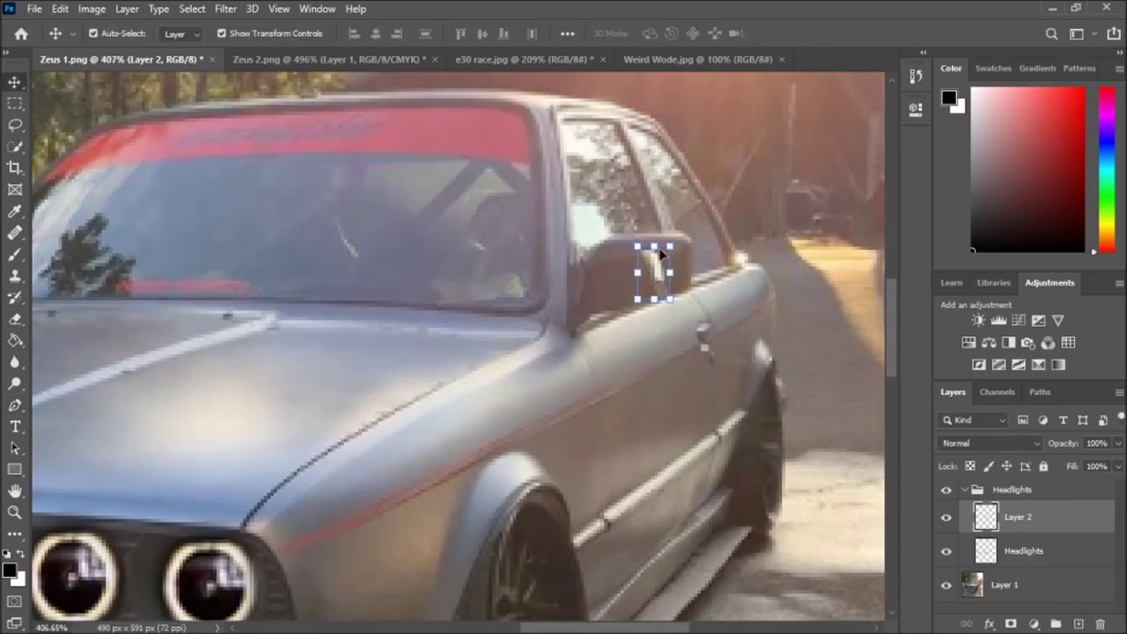
- Place the pasted patch on the door mirror and fit the photo in view
{"action": "left_click_drag", "start_coordinate": [660, 254], "coordinate": [736, 226]}
{"action": "key", "text": "Return"}
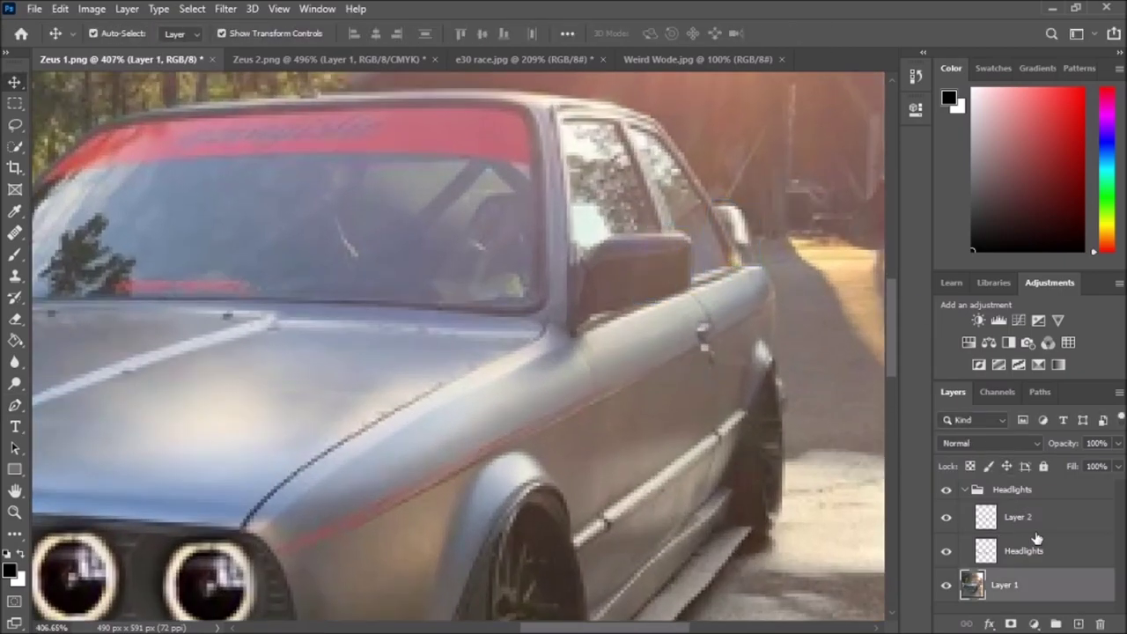
{"action": "key", "text": "ctrl+0"}
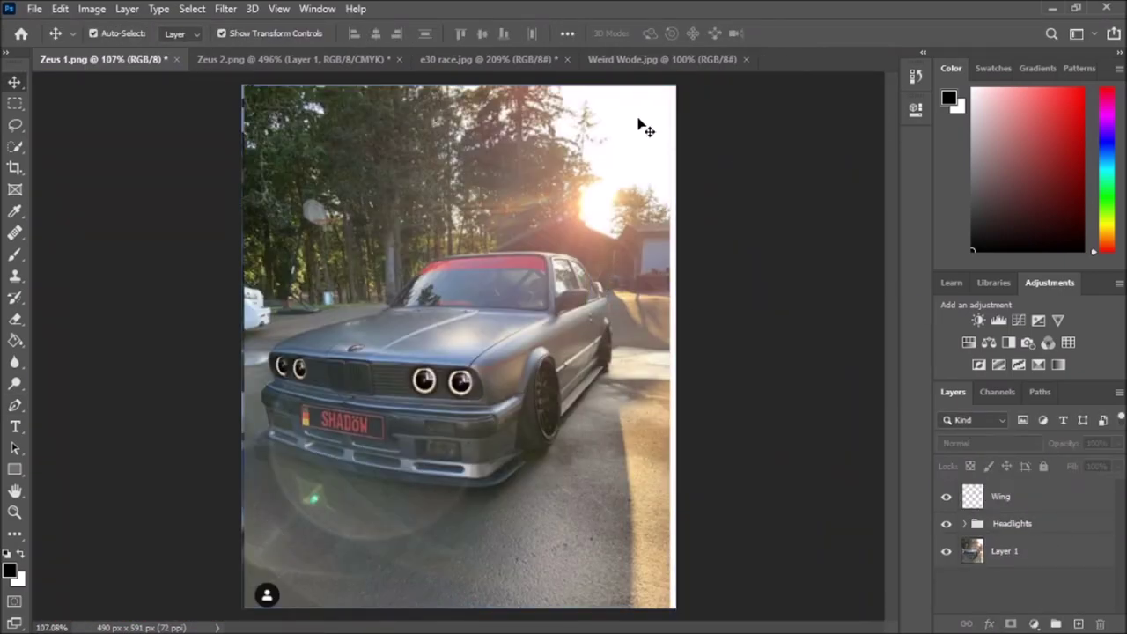
- Trace the widebody fender outline in Weird Wode.jpg with the Pen tool
{"action": "left_click", "coordinate": [669, 59]}
{"action": "key", "text": "p"}
{"action": "scroll", "coordinate": [376, 375], "scroll_direction": "up", "scroll_amount": 5}
{"action": "left_click_drag", "start_coordinate": [377, 374], "coordinate": [446, 346]}
{"action": "left_click", "coordinate": [446, 334]}
{"action": "left_click", "coordinate": [479, 336]}
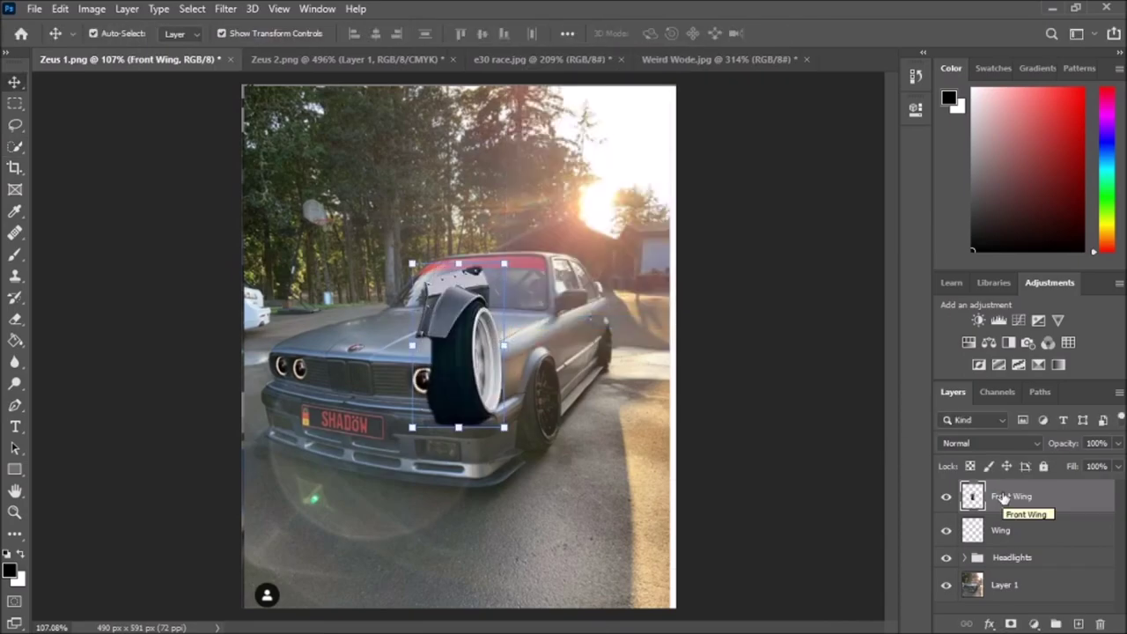
- Rotate, shrink and skew the Front Wing to fit the car's wheel arch
{"action": "key", "text": "ctrl+t"}
{"action": "scroll", "coordinate": [458, 379], "scroll_direction": "up", "scroll_amount": 3}
{"action": "left_click_drag", "start_coordinate": [541, 190], "coordinate": [524, 204]}
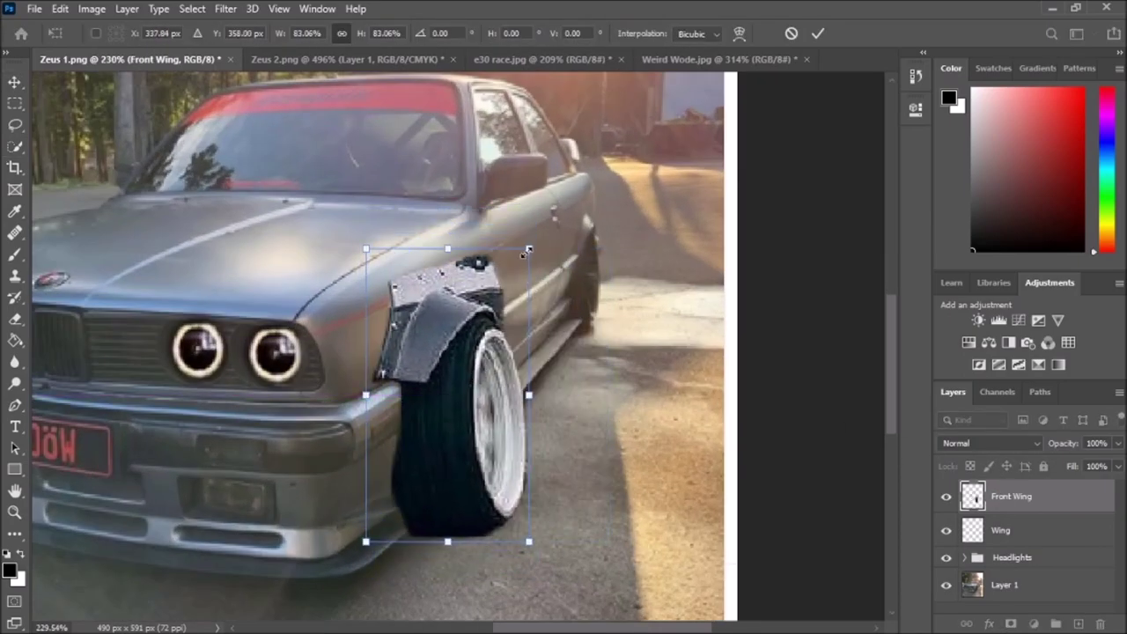
{"action": "left_click_drag", "start_coordinate": [529, 541], "coordinate": [528, 500]}
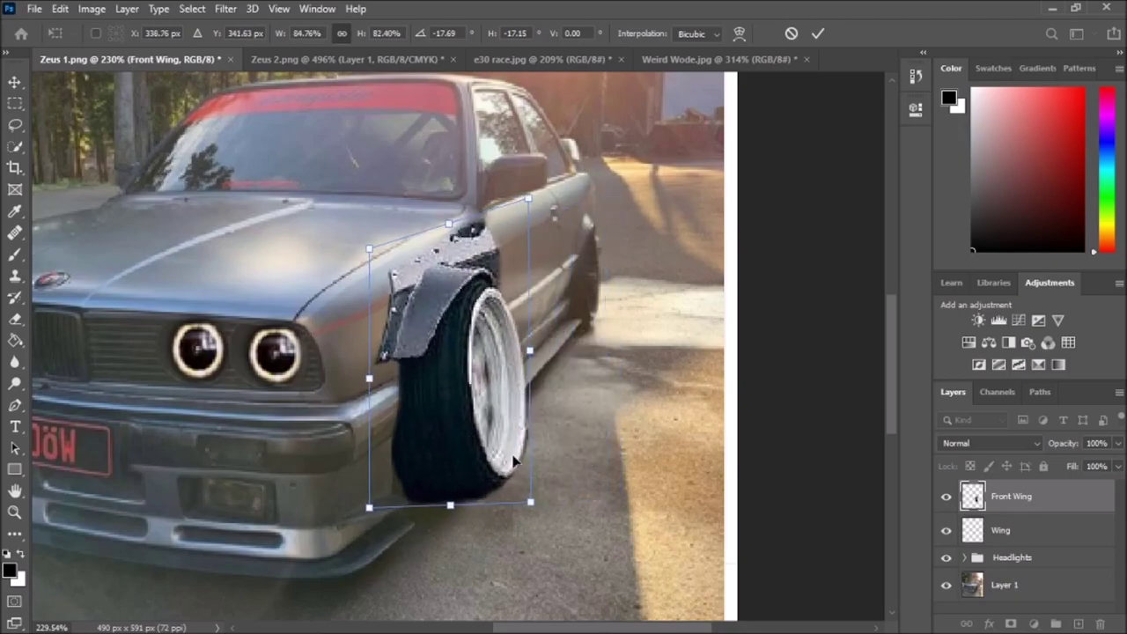
{"action": "left_click_drag", "start_coordinate": [366, 504], "coordinate": [370, 518]}
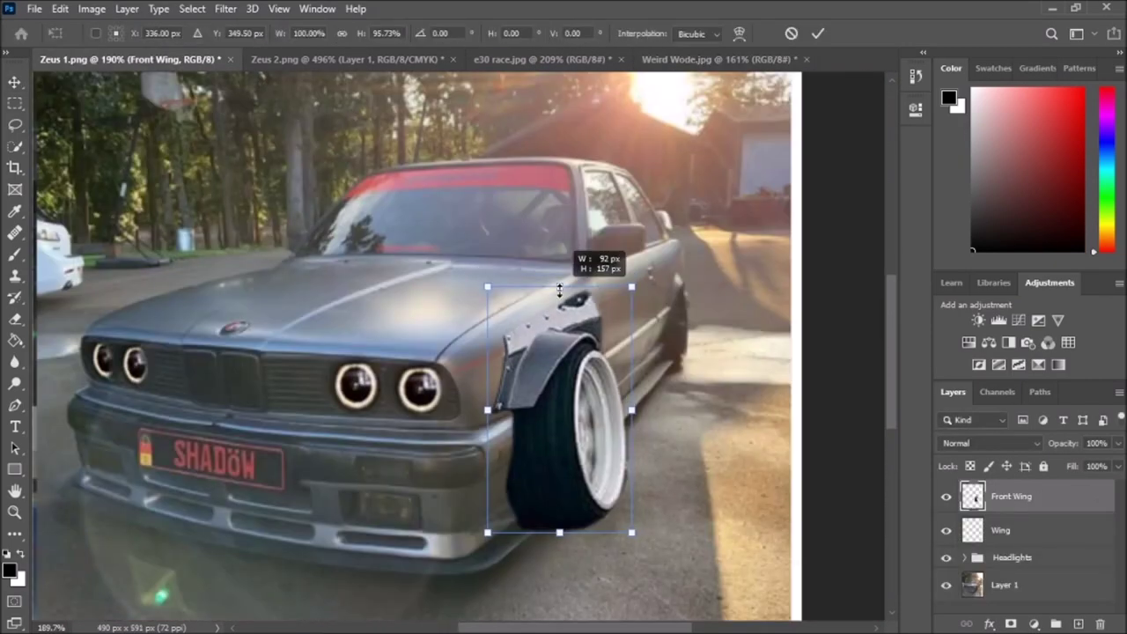
{"action": "left_click_drag", "start_coordinate": [560, 537], "coordinate": [560, 525]}
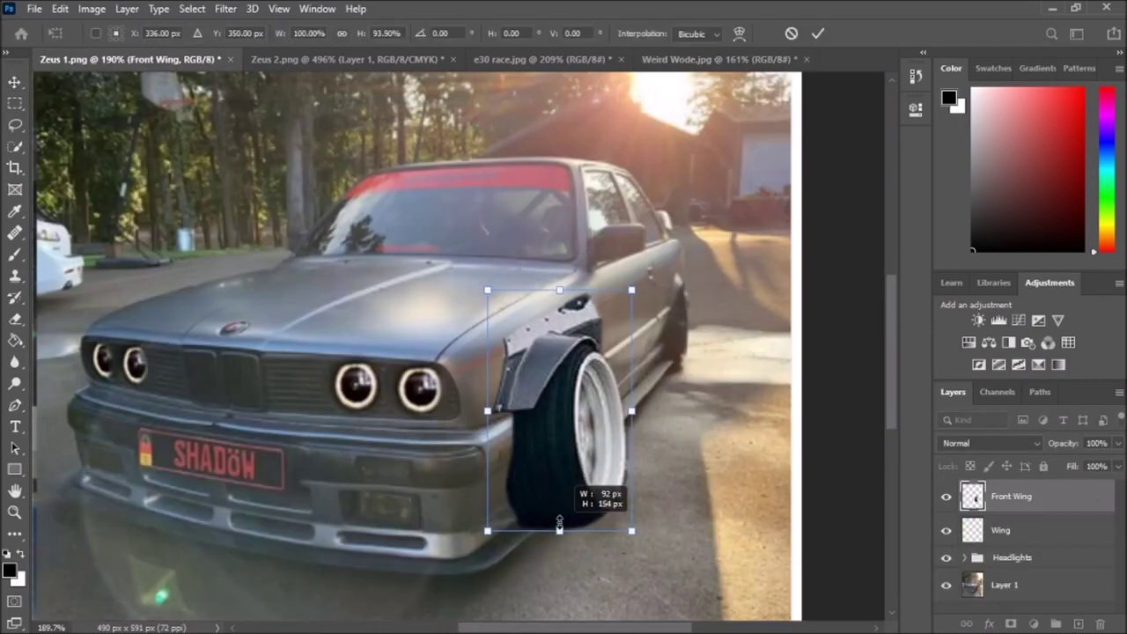
{"action": "left_click_drag", "start_coordinate": [487, 410], "coordinate": [489, 421]}
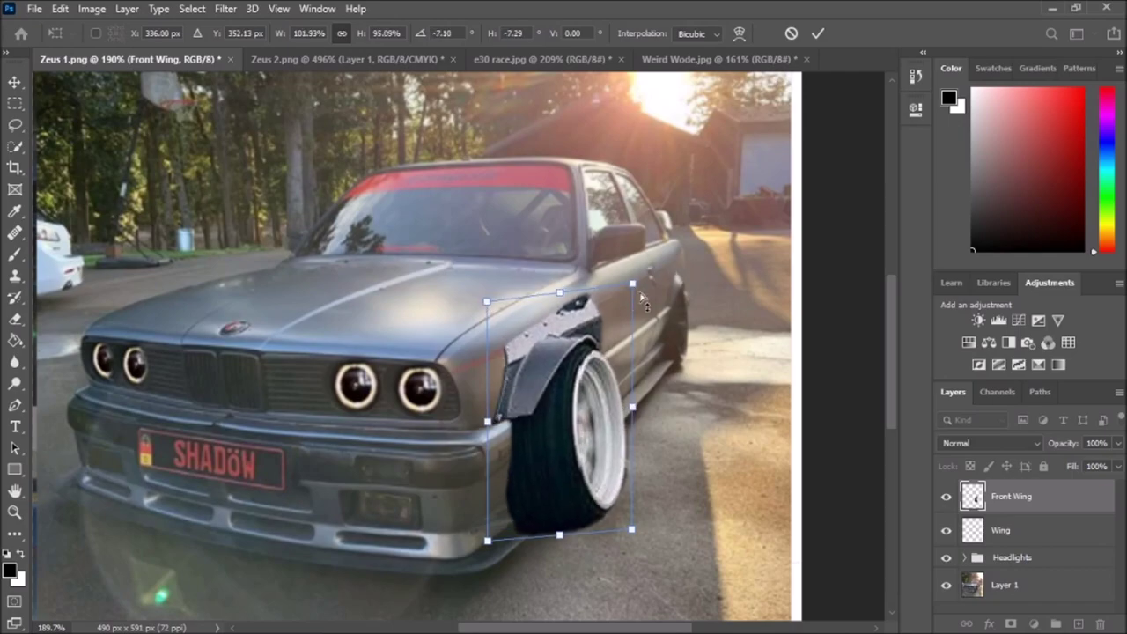
{"action": "left_click_drag", "start_coordinate": [645, 303], "coordinate": [678, 255]}
{"action": "key", "text": "Return"}
- Mask Front Wing, painting the mask at 25% opacity before restoring it
{"action": "left_click", "coordinate": [1011, 623]}
{"action": "left_click", "coordinate": [1118, 443]}
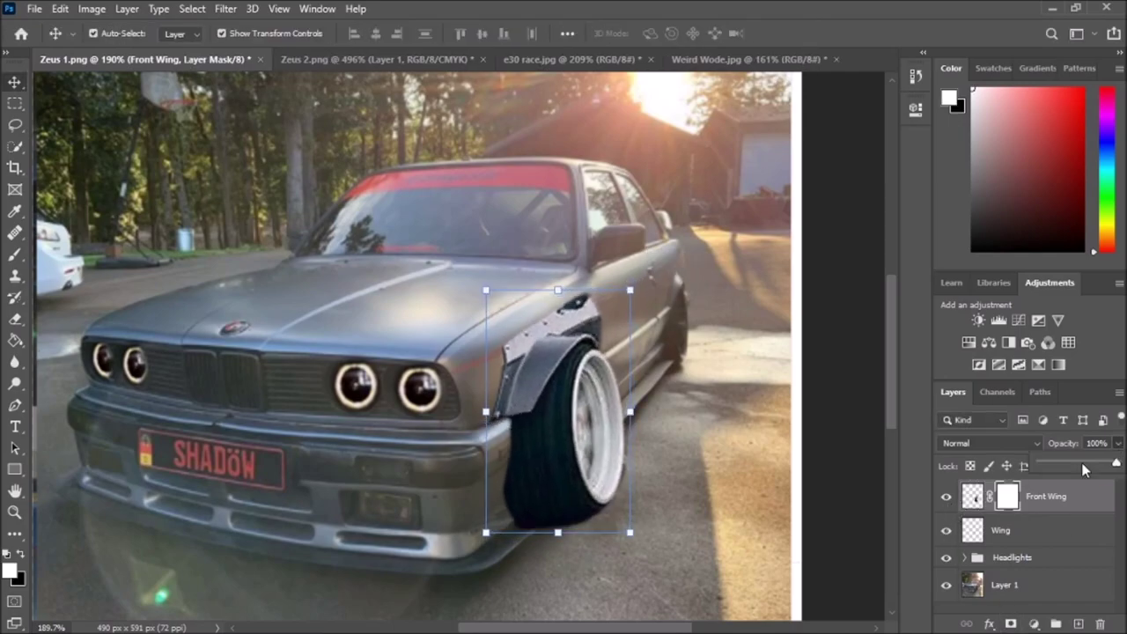
{"action": "left_click_drag", "start_coordinate": [1083, 469], "coordinate": [1056, 464]}
{"action": "key", "text": "b"}
{"action": "scroll", "coordinate": [539, 513], "scroll_direction": "up", "scroll_amount": 3}
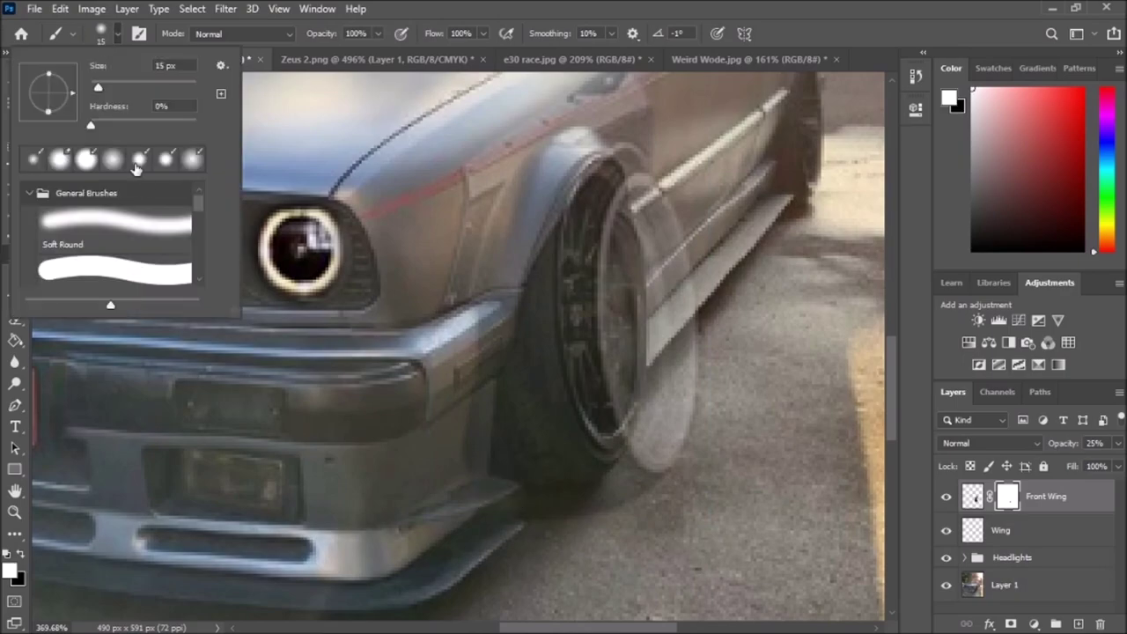
{"action": "key", "text": "x"}
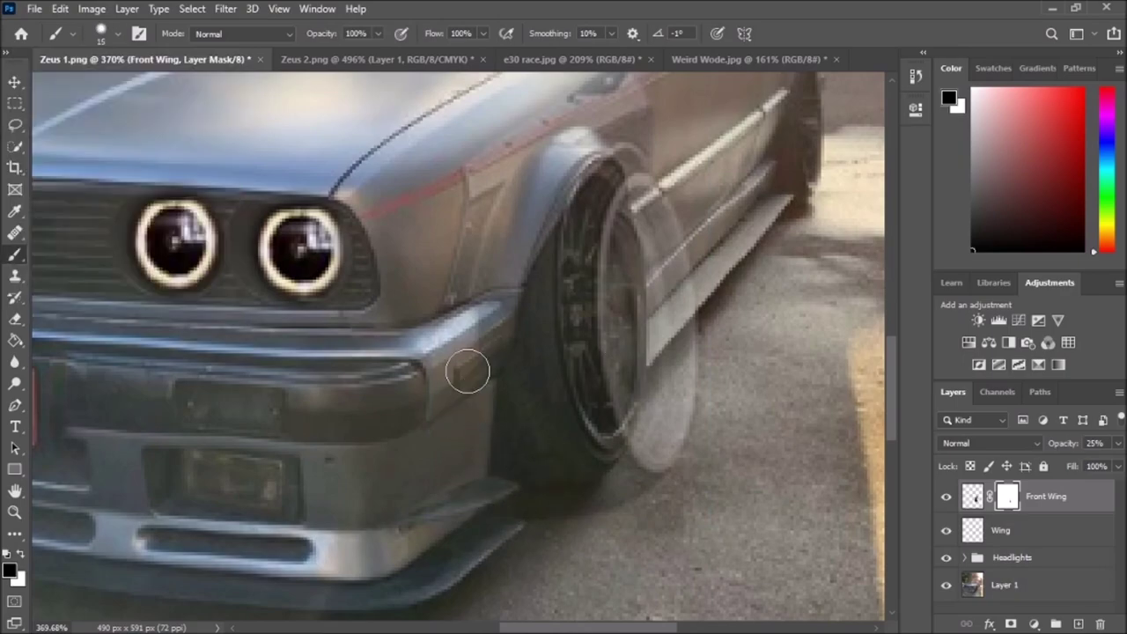
{"action": "key", "text": "ctrl+0"}
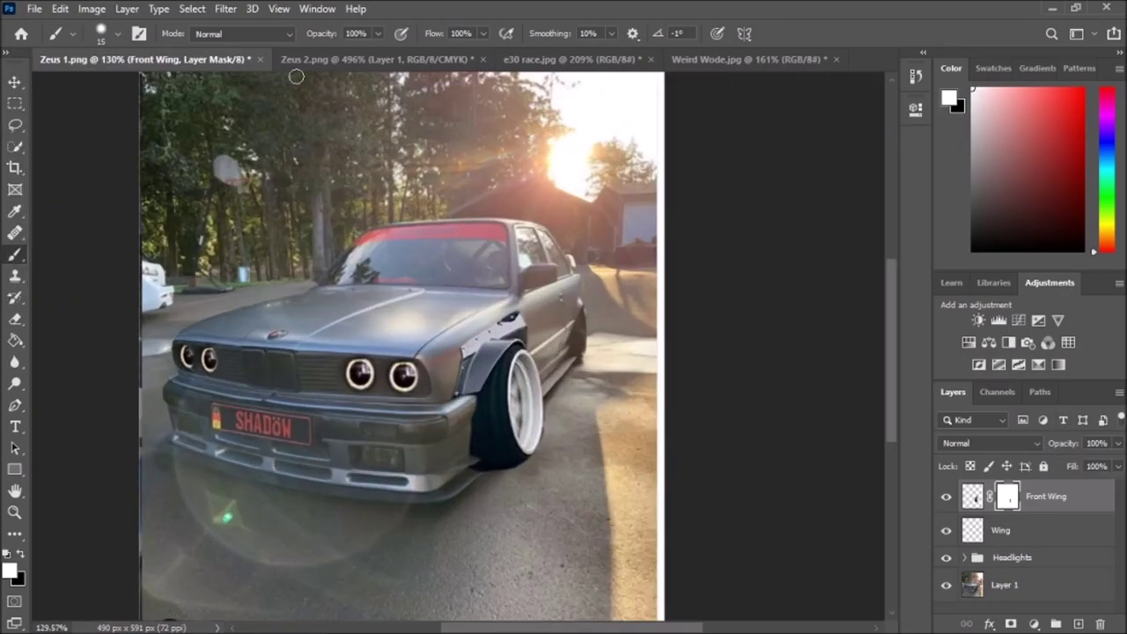
- Trace the flared arch in Weird Wode.jpg and turn it into a selection
{"action": "left_click", "coordinate": [749, 59]}
{"action": "key", "text": "p"}
{"action": "scroll", "coordinate": [360, 415], "scroll_direction": "up", "scroll_amount": 2}
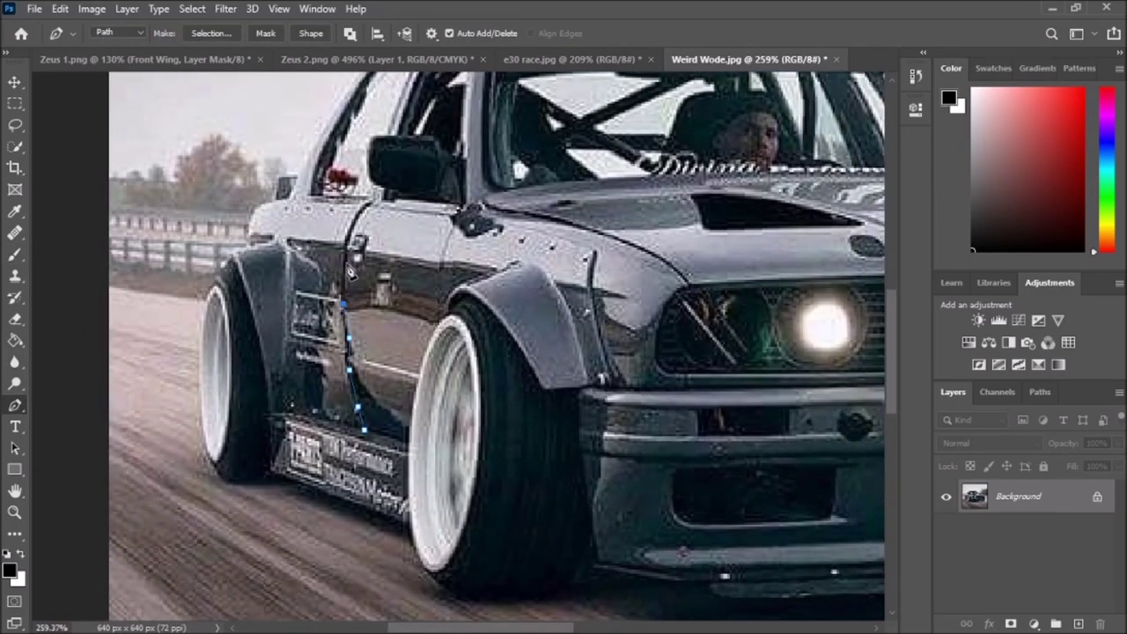
{"action": "scroll", "coordinate": [251, 251], "scroll_direction": "up", "scroll_amount": 2}
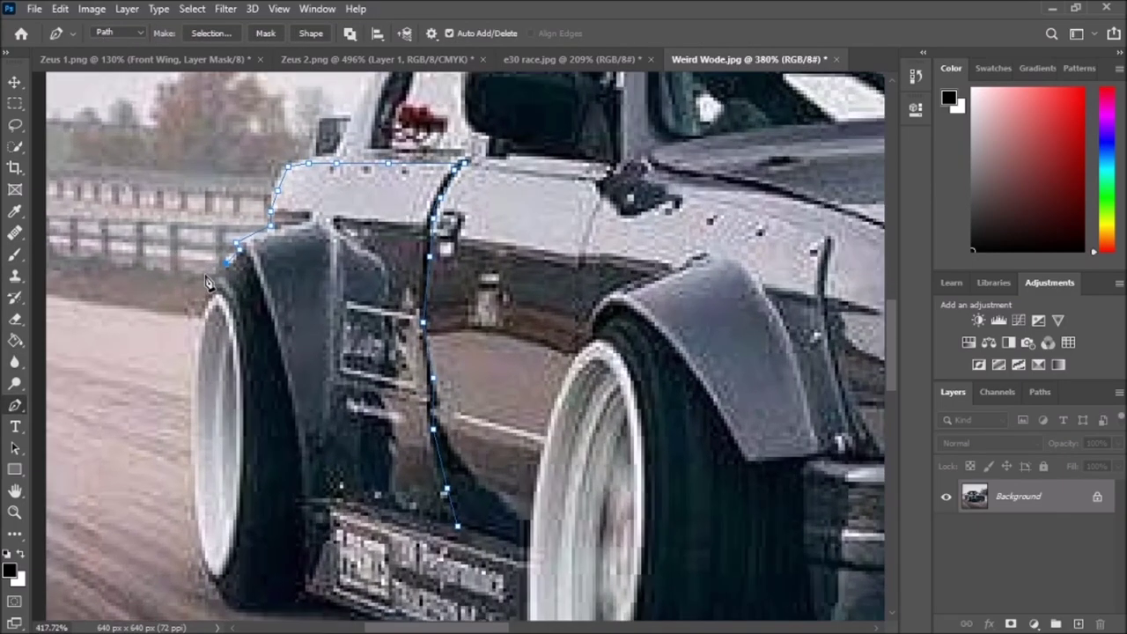
{"action": "scroll", "coordinate": [205, 564], "scroll_direction": "down", "scroll_amount": 3}
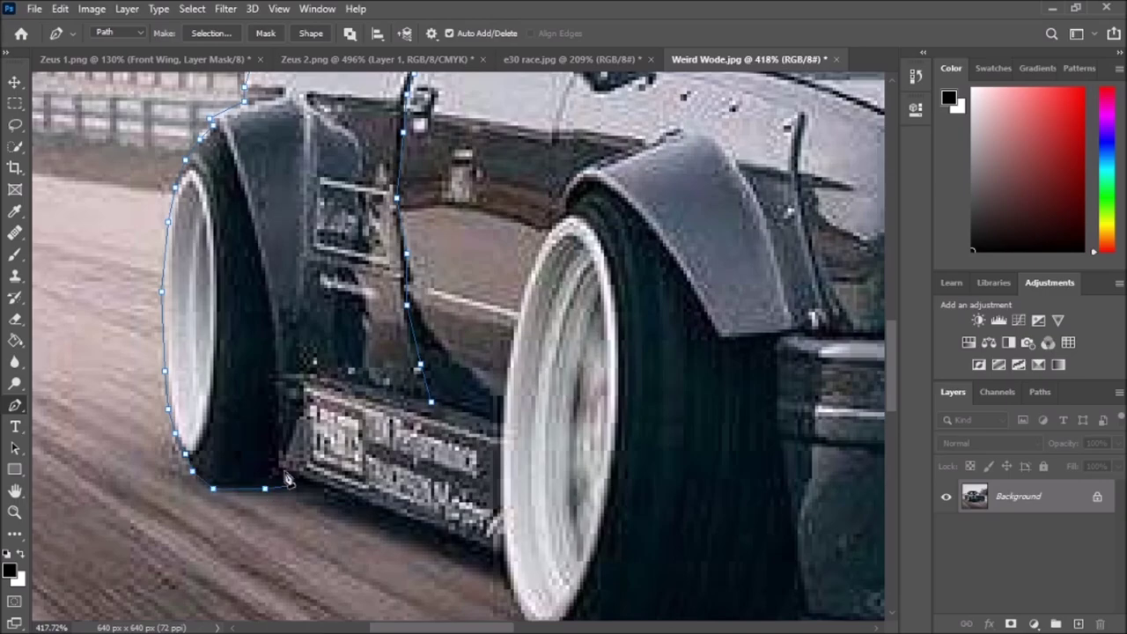
{"action": "right_click", "coordinate": [431, 400]}
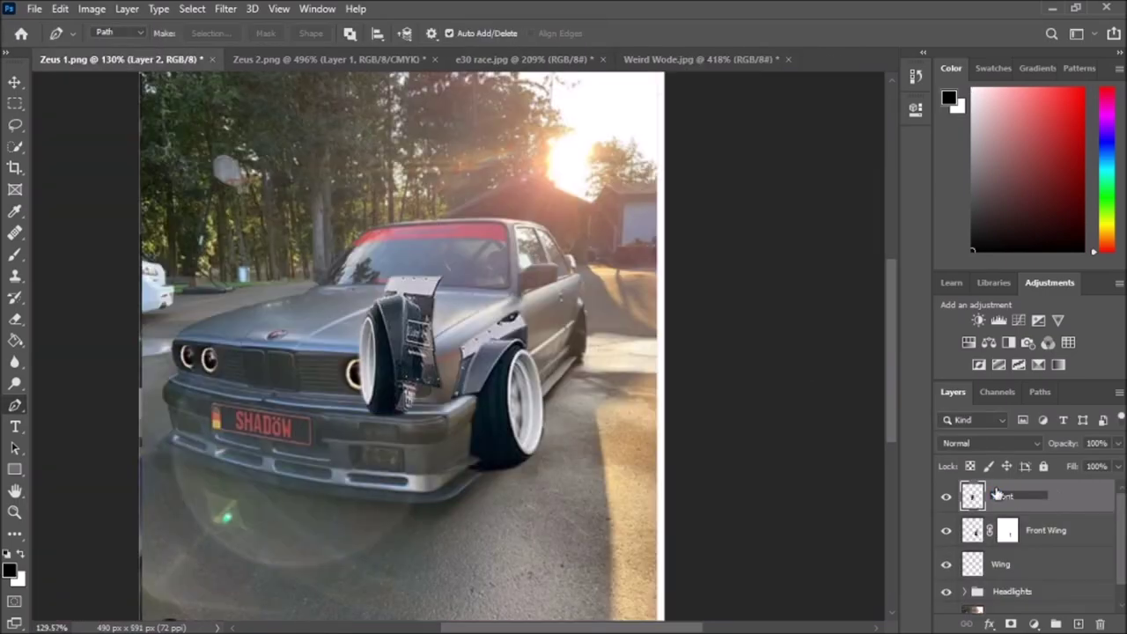
- Scale, skew and position the flare over the rear wheel arch
{"action": "right_click", "coordinate": [447, 342]}
{"action": "left_click_drag", "start_coordinate": [446, 342], "coordinate": [617, 290]}
{"action": "scroll", "coordinate": [629, 264], "scroll_direction": "up", "scroll_amount": 2}
{"action": "scroll", "coordinate": [651, 352], "scroll_direction": "up", "scroll_amount": 2}
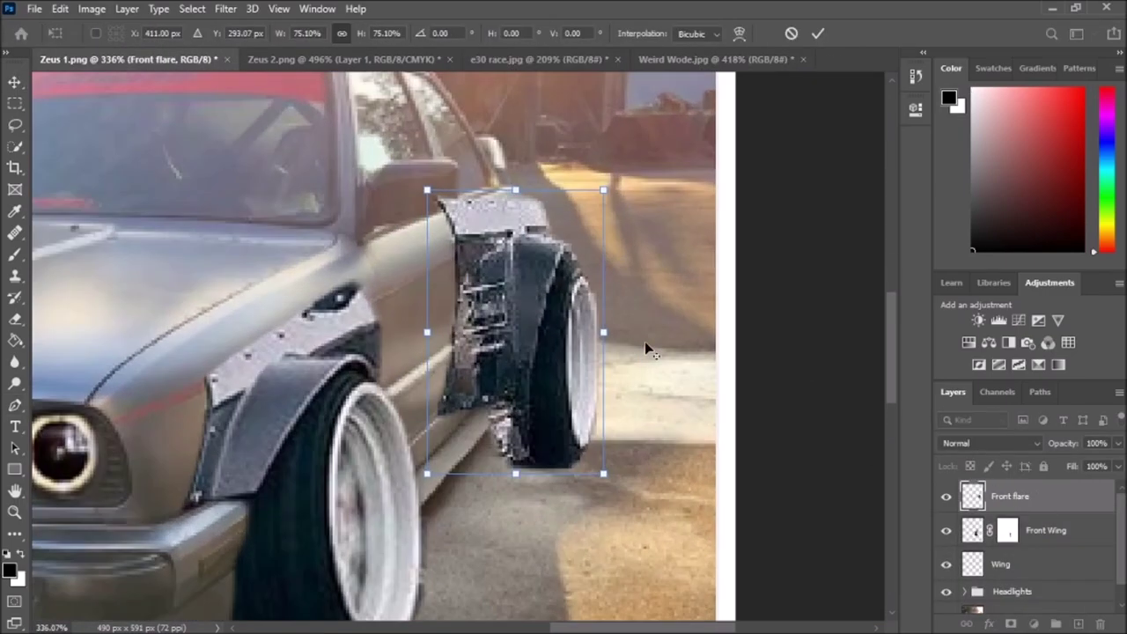
{"action": "left_click_drag", "start_coordinate": [652, 352], "coordinate": [533, 302]}
{"action": "left_click_drag", "start_coordinate": [592, 350], "coordinate": [565, 287]}
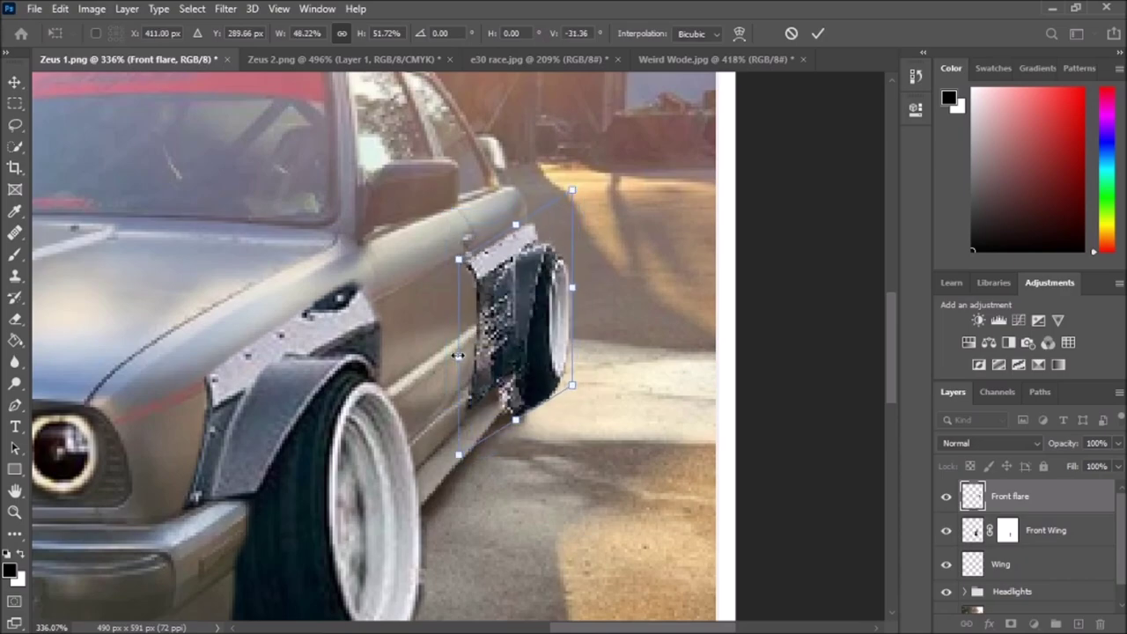
{"action": "left_click_drag", "start_coordinate": [516, 324], "coordinate": [518, 324]}
{"action": "left_click_drag", "start_coordinate": [564, 385], "coordinate": [576, 397]}
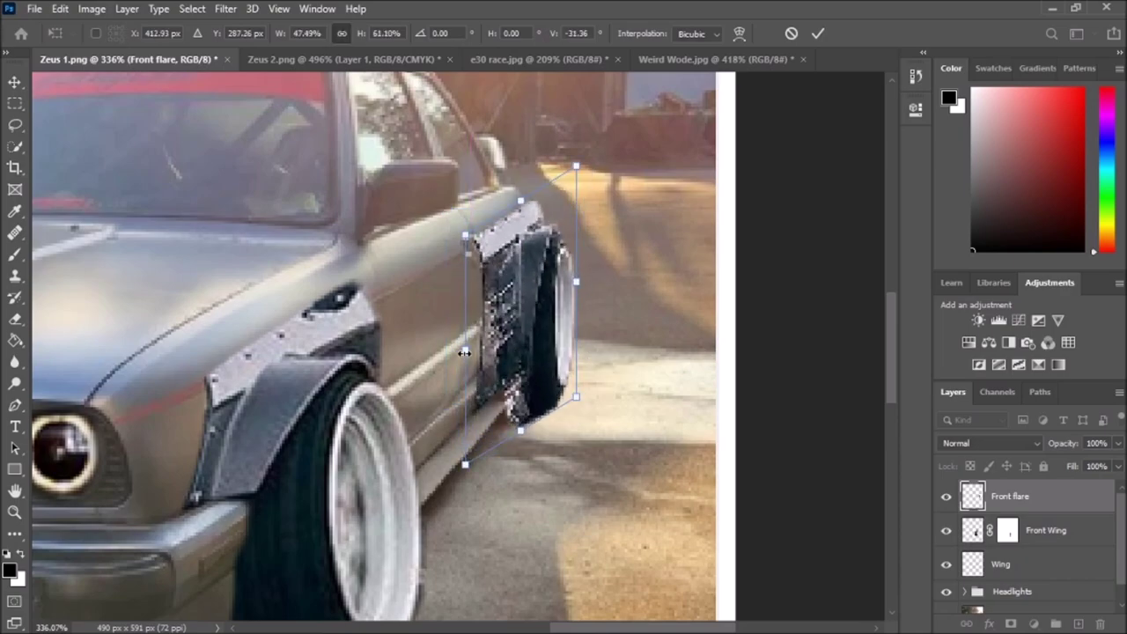
{"action": "left_click_drag", "start_coordinate": [465, 352], "coordinate": [594, 370]}
{"action": "key", "text": "Return"}
- Skew the flare about 12 degrees, commit it, and add a layer mask
{"action": "left_click_drag", "start_coordinate": [492, 169], "coordinate": [496, 152]}
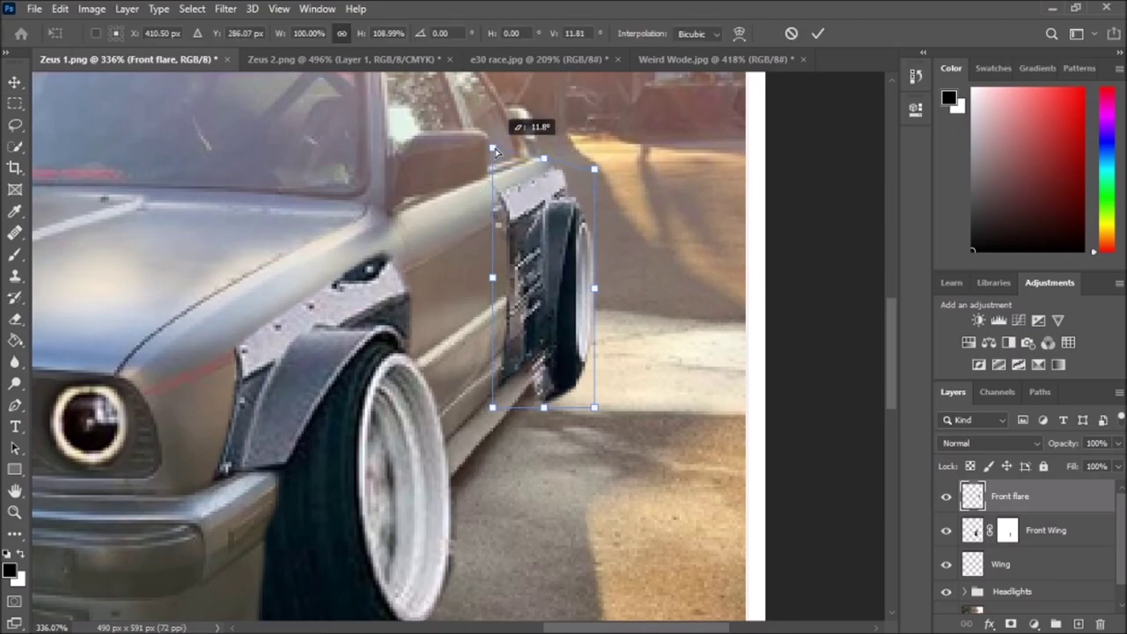
{"action": "left_click_drag", "start_coordinate": [595, 407], "coordinate": [605, 407]}
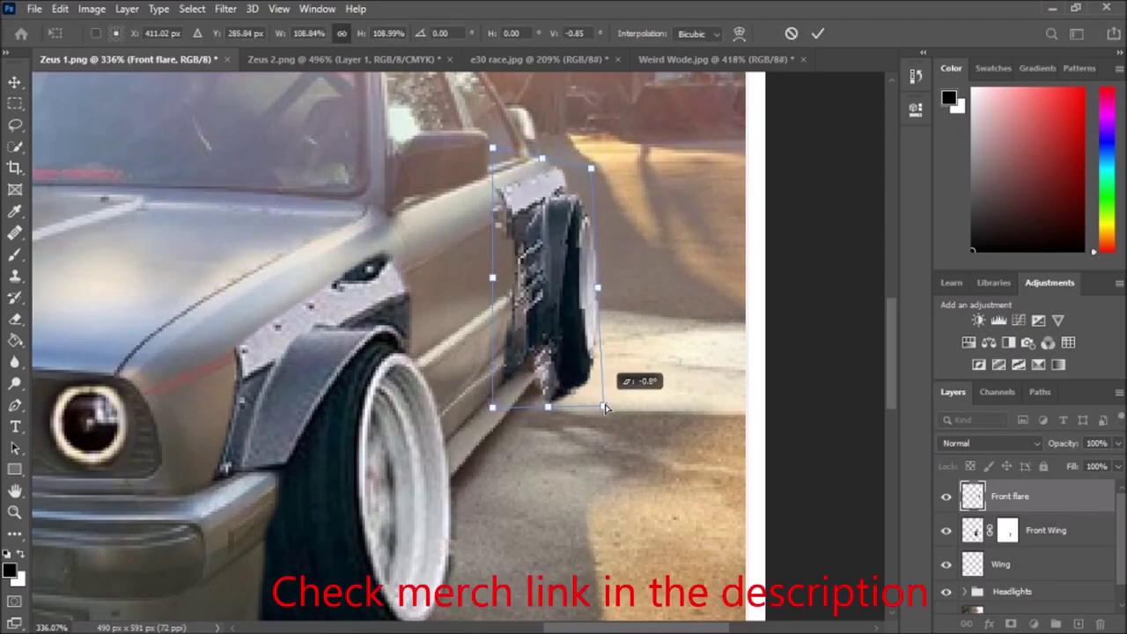
{"action": "left_click", "coordinate": [819, 33]}
{"action": "left_click", "coordinate": [1011, 623]}
{"action": "key", "text": "b"}
{"action": "scroll", "coordinate": [565, 302], "scroll_direction": "up", "scroll_amount": 2}
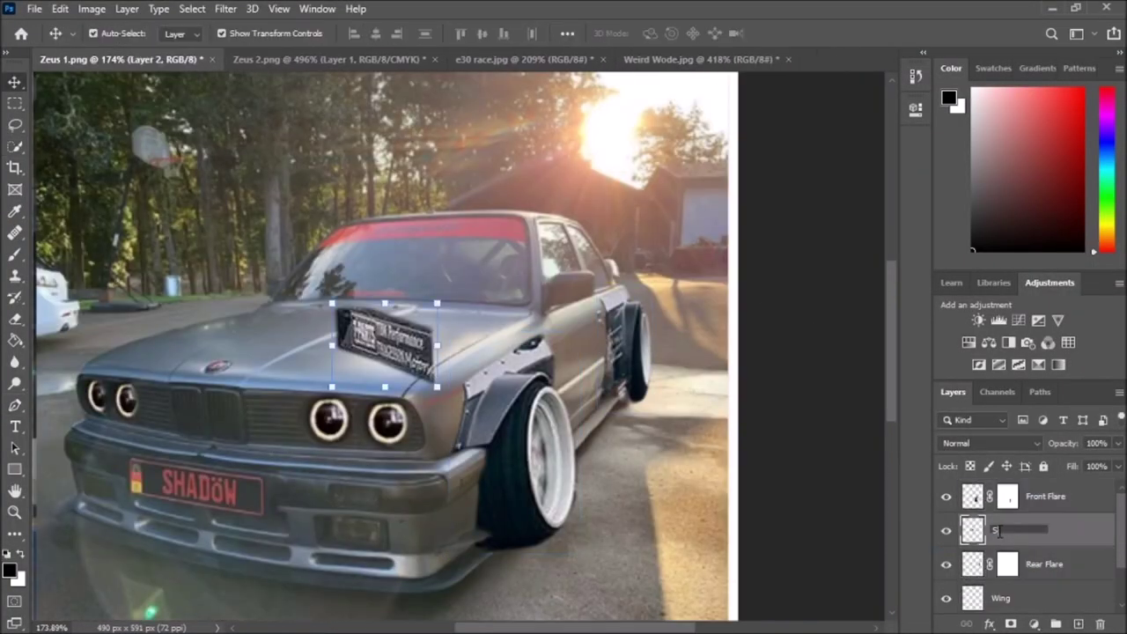
- Flip the side skirt horizontally, then rotate and skew it along the sill
{"action": "right_click", "coordinate": [453, 346]}
{"action": "left_click", "coordinate": [523, 323]}
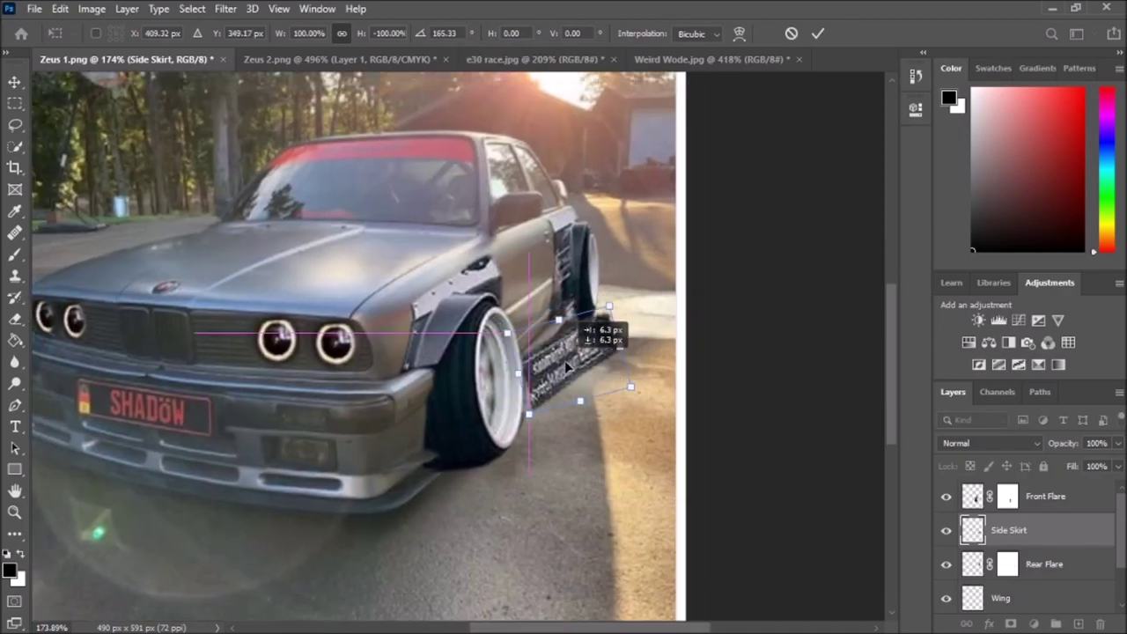
{"action": "mouse_move", "coordinate": [564, 348]}
{"action": "left_mouse_down"}
{"action": "mouse_move", "coordinate": [643, 338]}
{"action": "mouse_move", "coordinate": [584, 331]}
{"action": "left_mouse_up"}
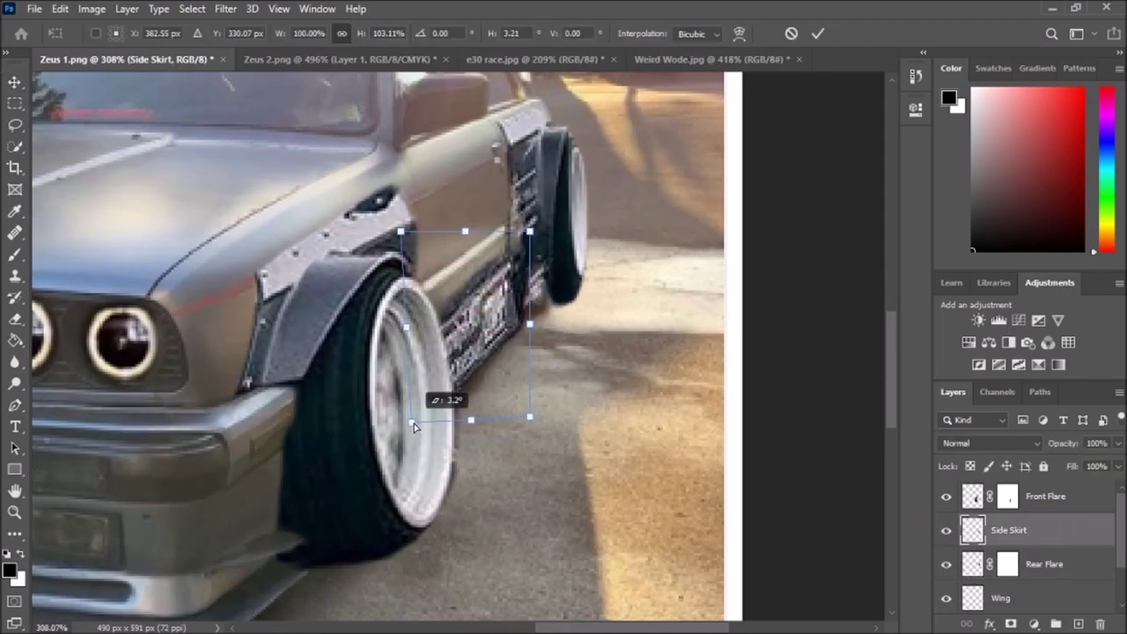
{"action": "left_click_drag", "start_coordinate": [414, 426], "coordinate": [546, 421]}
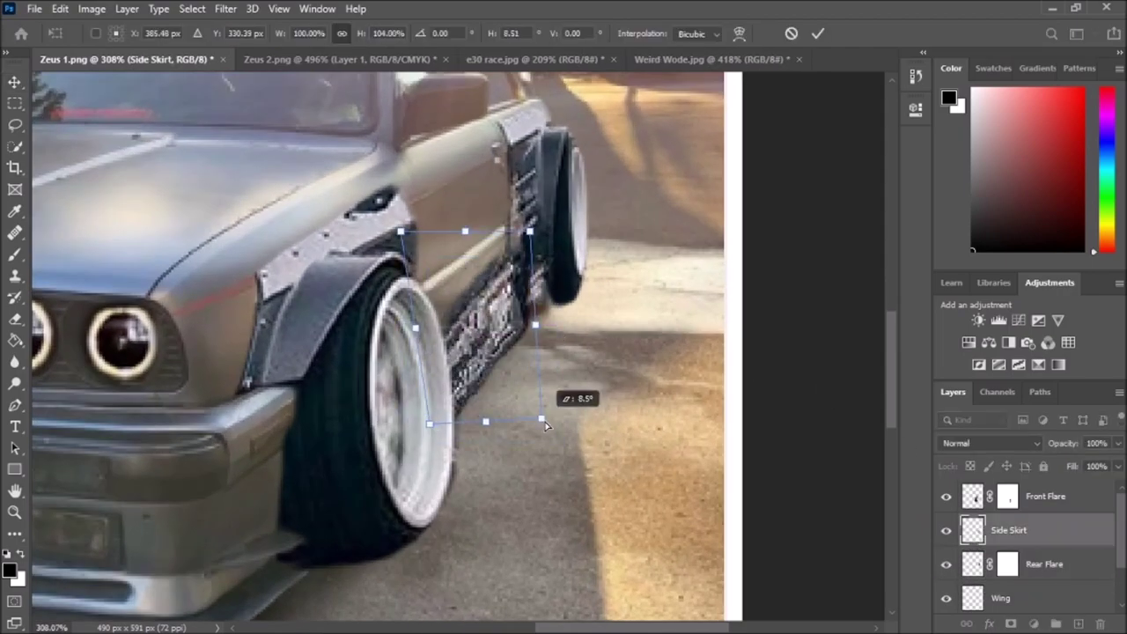
{"action": "left_click_drag", "start_coordinate": [465, 231], "coordinate": [485, 236]}
{"action": "left_click_drag", "start_coordinate": [529, 324], "coordinate": [547, 328]}
{"action": "left_click", "coordinate": [818, 34]}
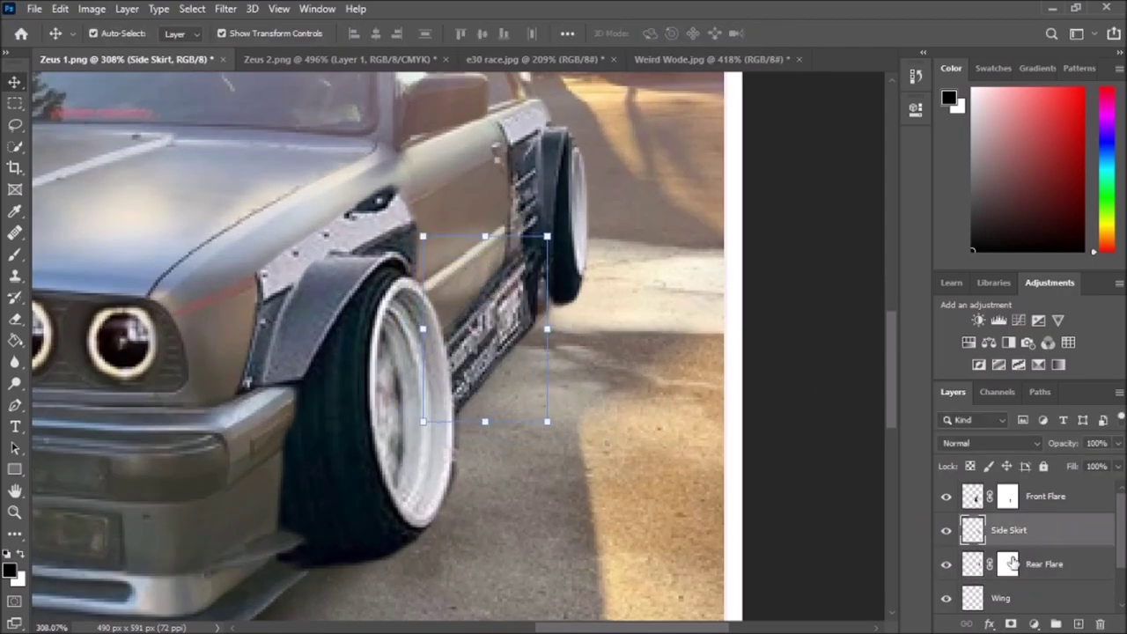
- Mask the side skirt where it overlaps the wheel and create a new empty layer
{"action": "left_click_drag", "start_coordinate": [1011, 564], "coordinate": [1008, 530]}
{"action": "key", "text": "b"}
{"action": "left_click_drag", "start_coordinate": [529, 246], "coordinate": [531, 292]}
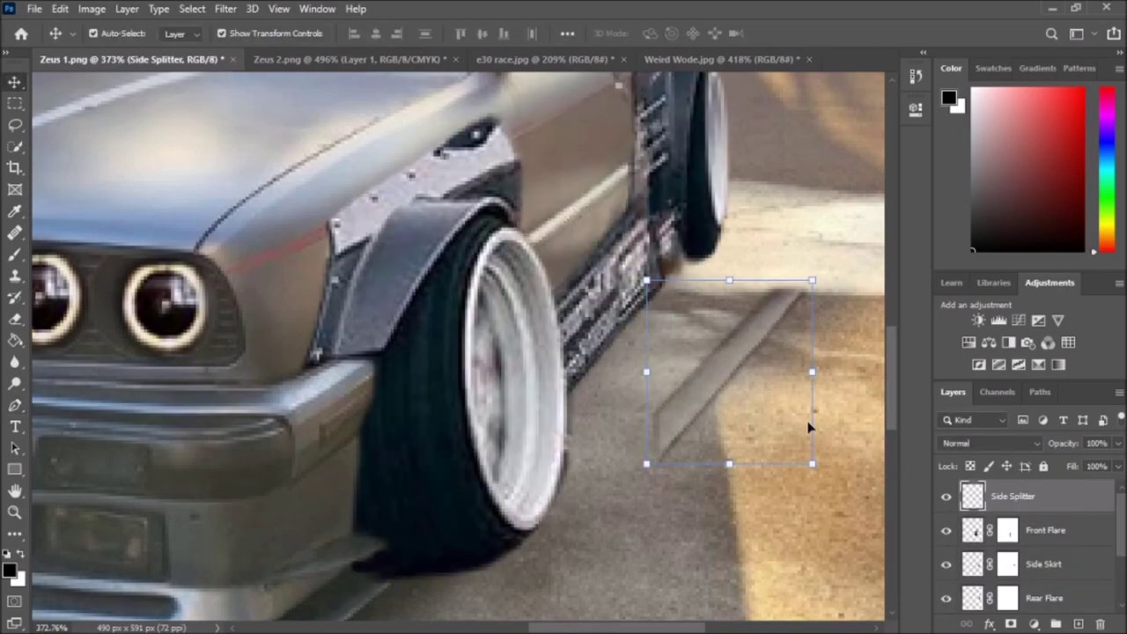
{"action": "key", "text": "ctrl+1"}
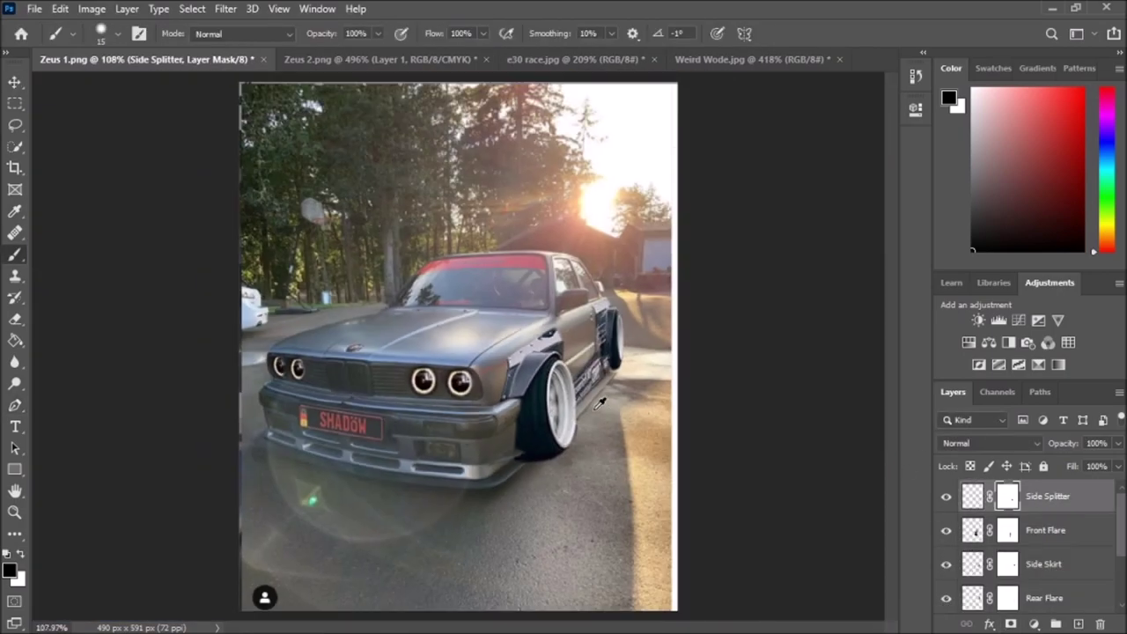
{"action": "key", "text": "ctrl+0"}
{"action": "key", "text": "ctrl+shift+alt+n"}
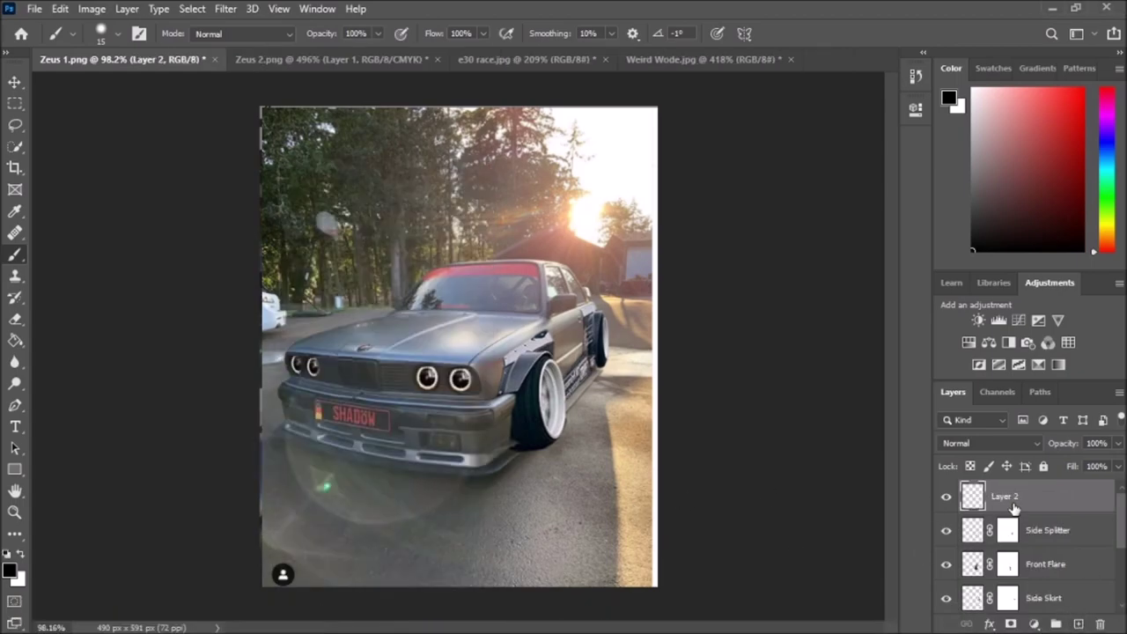
{"action": "type", "text": "Front Struts"}
- Name the layer Front Struts and brush black strut lines under the bumper, undoing a stray stroke
{"action": "key", "text": "Return"}
{"action": "scroll", "coordinate": [443, 421], "scroll_direction": "up", "scroll_amount": 5}
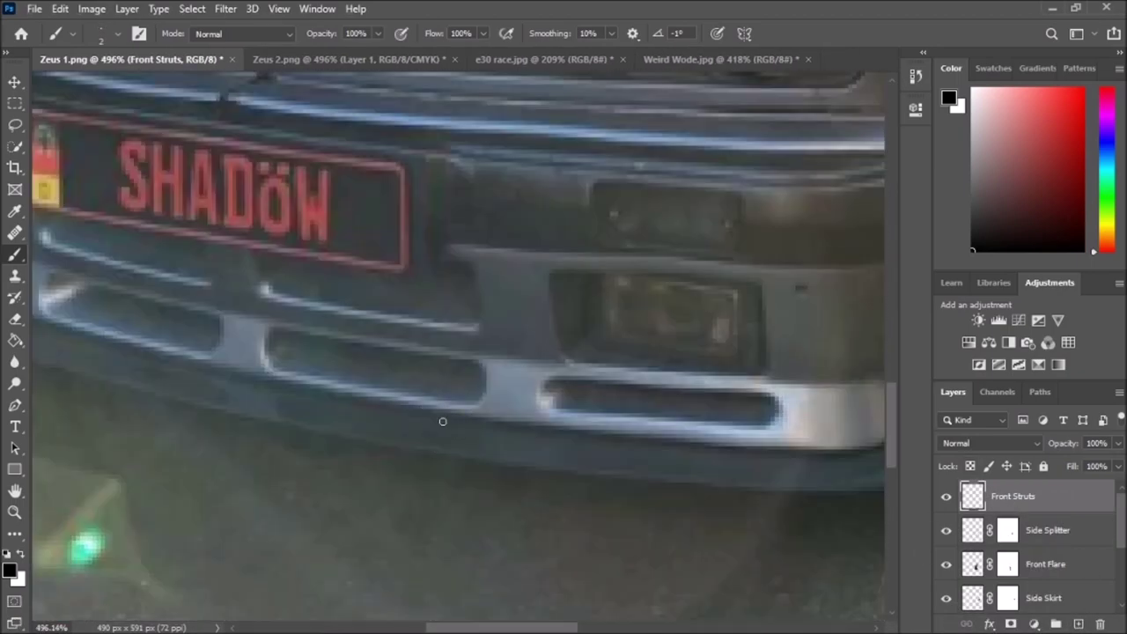
{"action": "left_click_drag", "start_coordinate": [435, 277], "coordinate": [445, 432]}
{"action": "scroll", "coordinate": [320, 380], "scroll_direction": "left", "scroll_amount": 5}
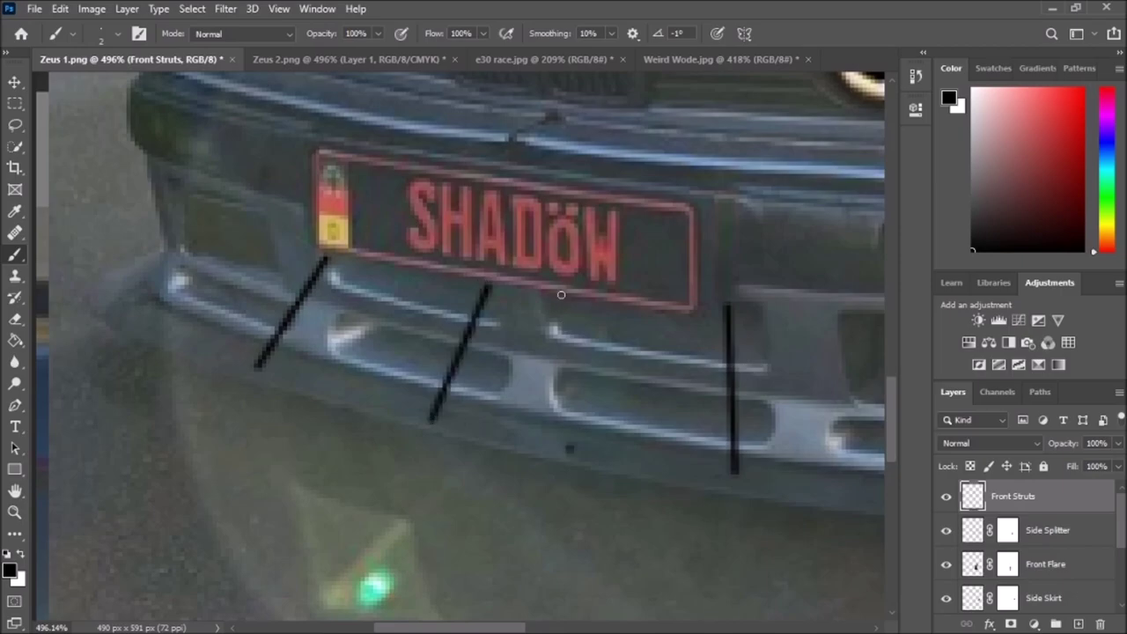
{"action": "scroll", "coordinate": [561, 295], "scroll_direction": "down", "scroll_amount": 5}
{"action": "scroll", "coordinate": [334, 478], "scroll_direction": "up", "scroll_amount": 3}
{"action": "scroll", "coordinate": [418, 283], "scroll_direction": "up", "scroll_amount": 2}
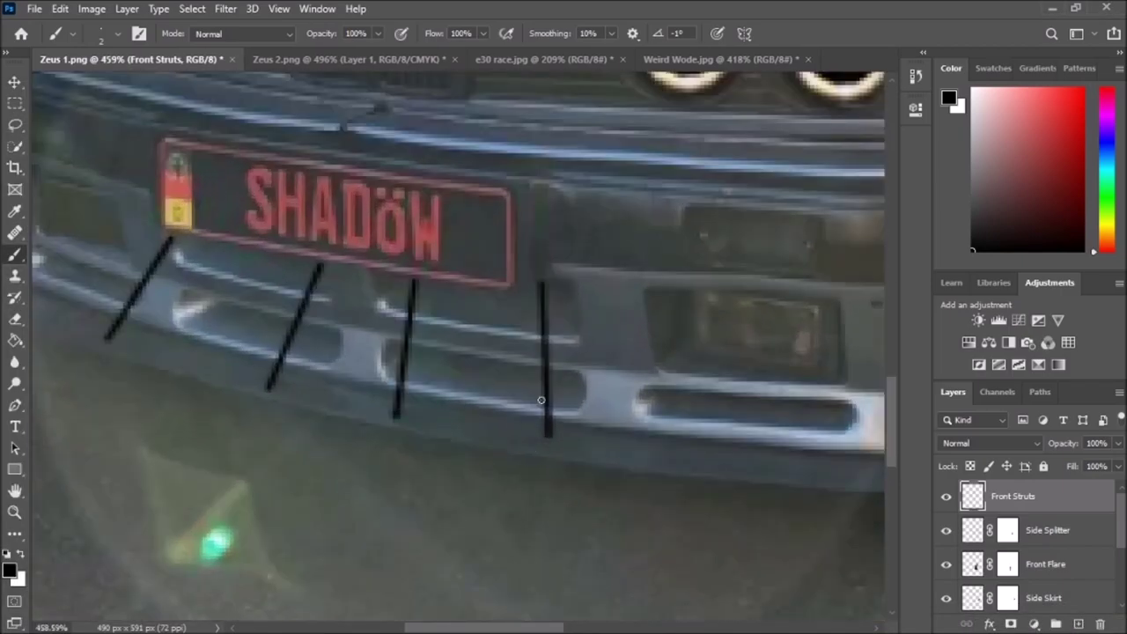
{"action": "key", "text": "ctrl+z"}
{"action": "scroll", "coordinate": [569, 295], "scroll_direction": "down", "scroll_amount": 4}
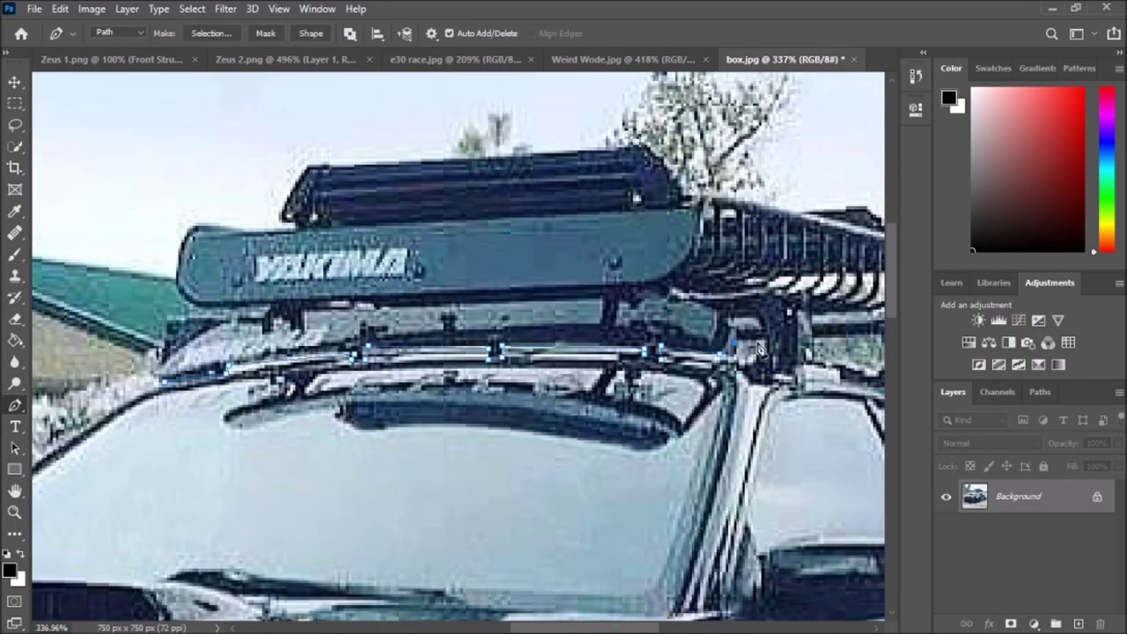
- Turn the traced roof rack outline in box.jpg into a selection
{"action": "scroll", "coordinate": [815, 377], "scroll_direction": "right", "scroll_amount": 3}
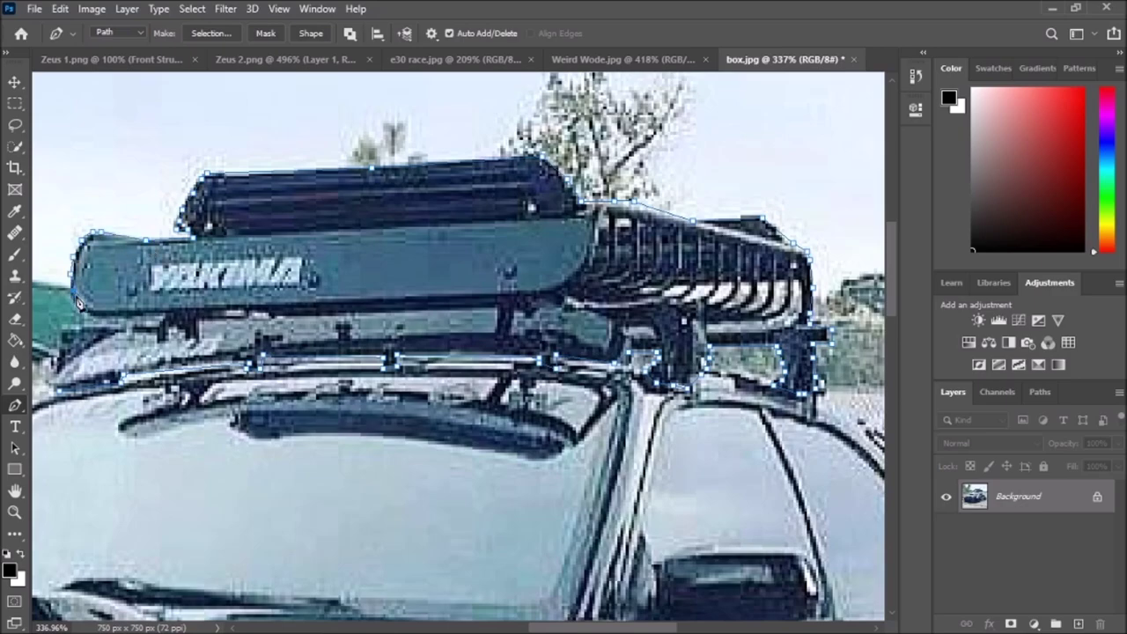
{"action": "scroll", "coordinate": [203, 322], "scroll_direction": "left", "scroll_amount": 3}
{"action": "right_click", "coordinate": [148, 393]}
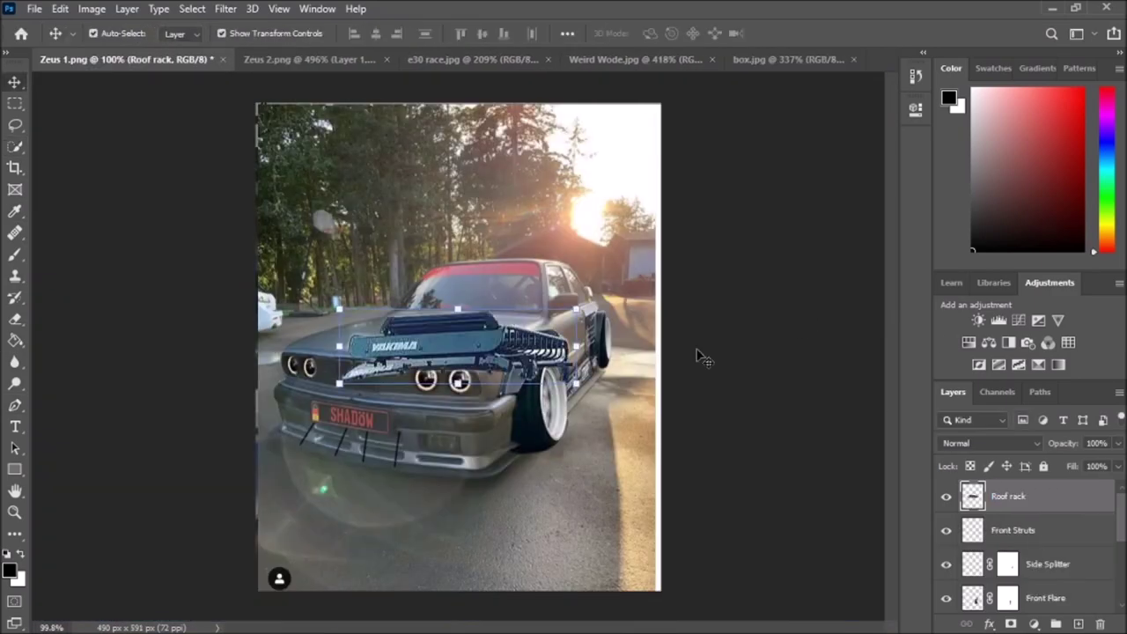
- Move the roof rack onto the roof, scale it down, and warp it to the roof's curve
{"action": "left_click_drag", "start_coordinate": [457, 348], "coordinate": [458, 224]}
{"action": "scroll", "coordinate": [458, 224], "scroll_direction": "up", "scroll_amount": 3}
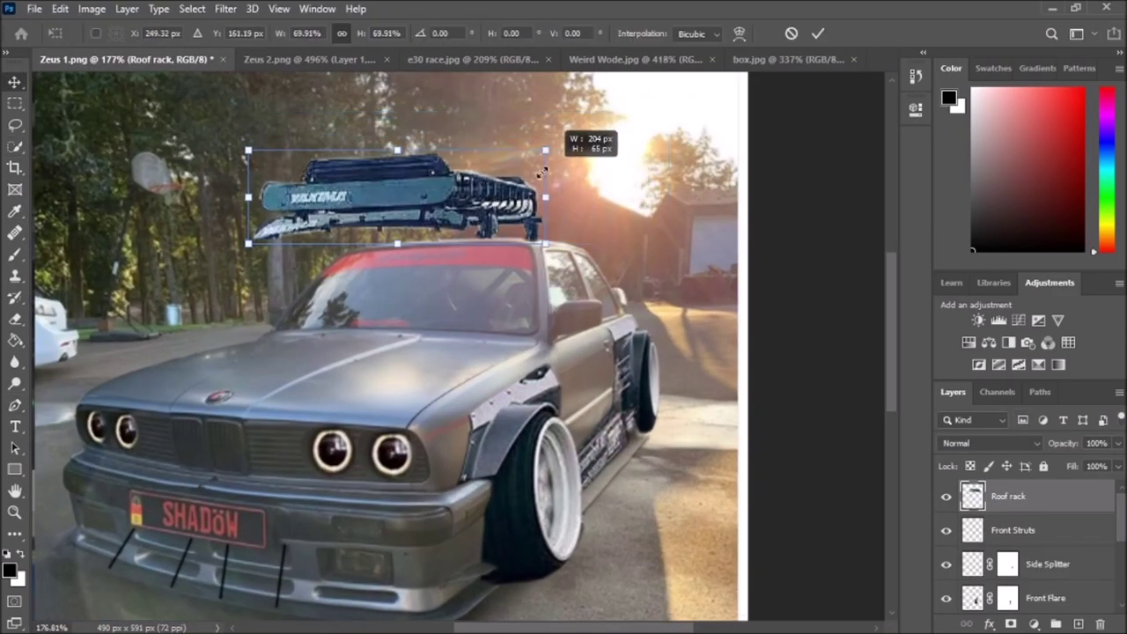
{"action": "mouse_move", "coordinate": [255, 176]}
{"action": "left_mouse_down"}
{"action": "mouse_move", "coordinate": [402, 188]}
{"action": "mouse_move", "coordinate": [344, 187]}
{"action": "left_mouse_up"}
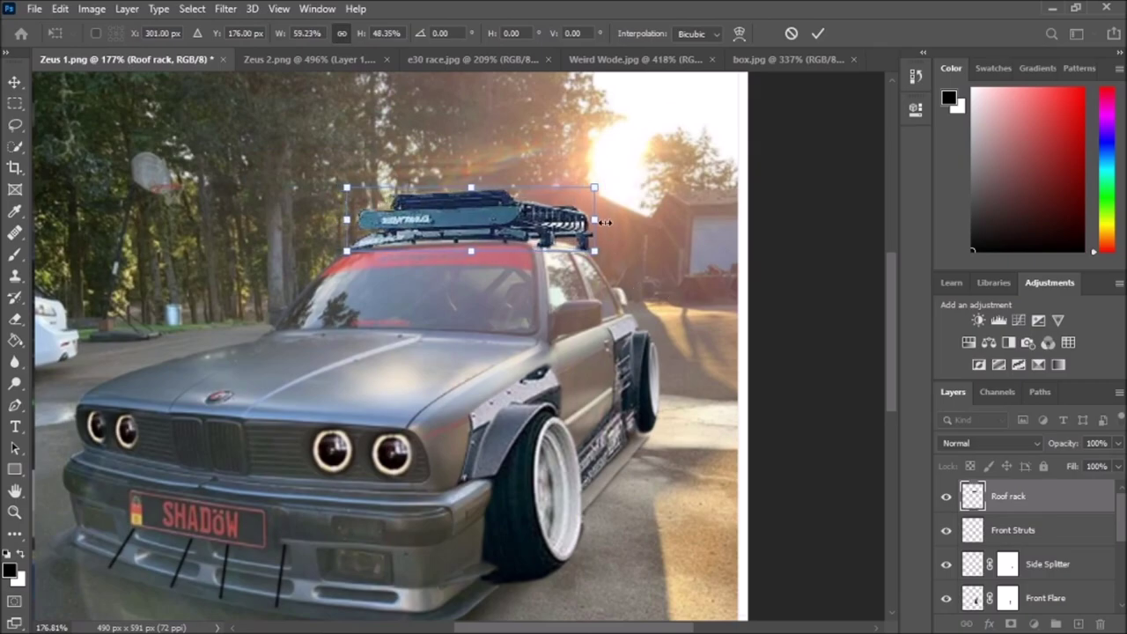
{"action": "right_click", "coordinate": [606, 222]}
{"action": "left_click", "coordinate": [634, 332]}
{"action": "scroll", "coordinate": [579, 242], "scroll_direction": "up", "scroll_amount": 3}
{"action": "left_click_drag", "start_coordinate": [579, 242], "coordinate": [497, 240]}
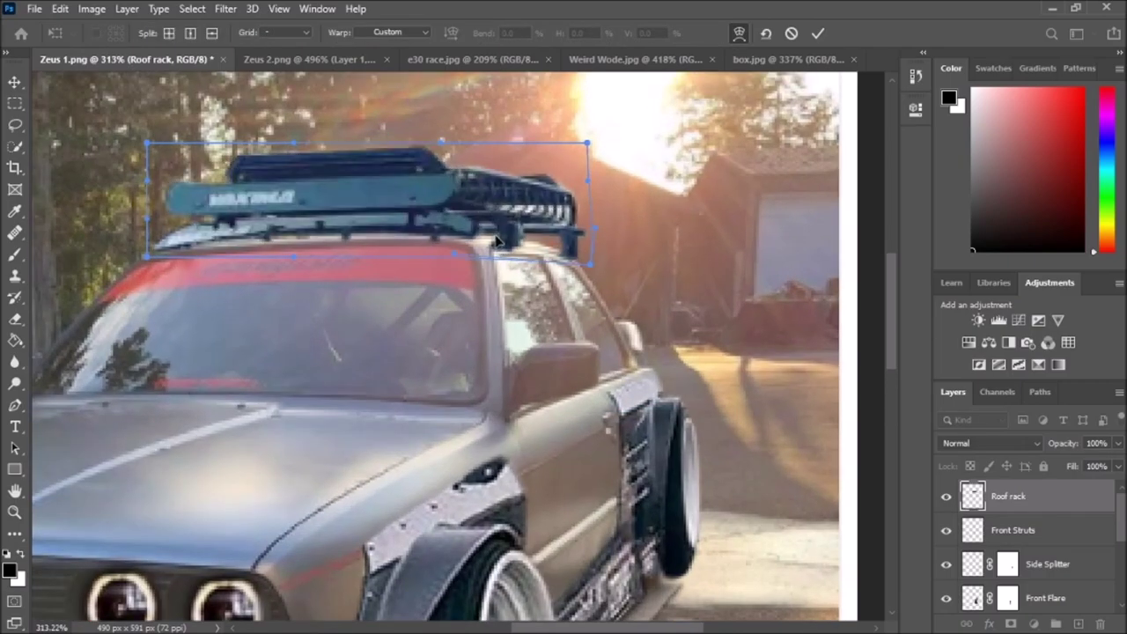
{"action": "left_click", "coordinate": [817, 37]}
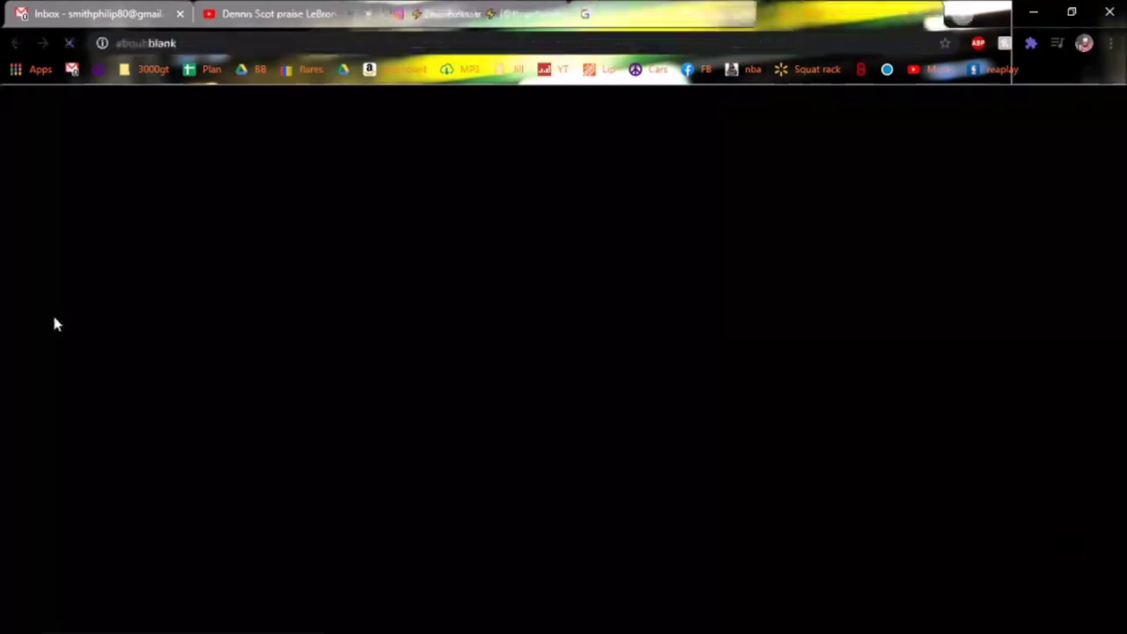
- Preview several 'e30 hood vent' image results and save the orange E30 bonnet-vent photo as vents.jpg
{"action": "left_click", "coordinate": [984, 239]}
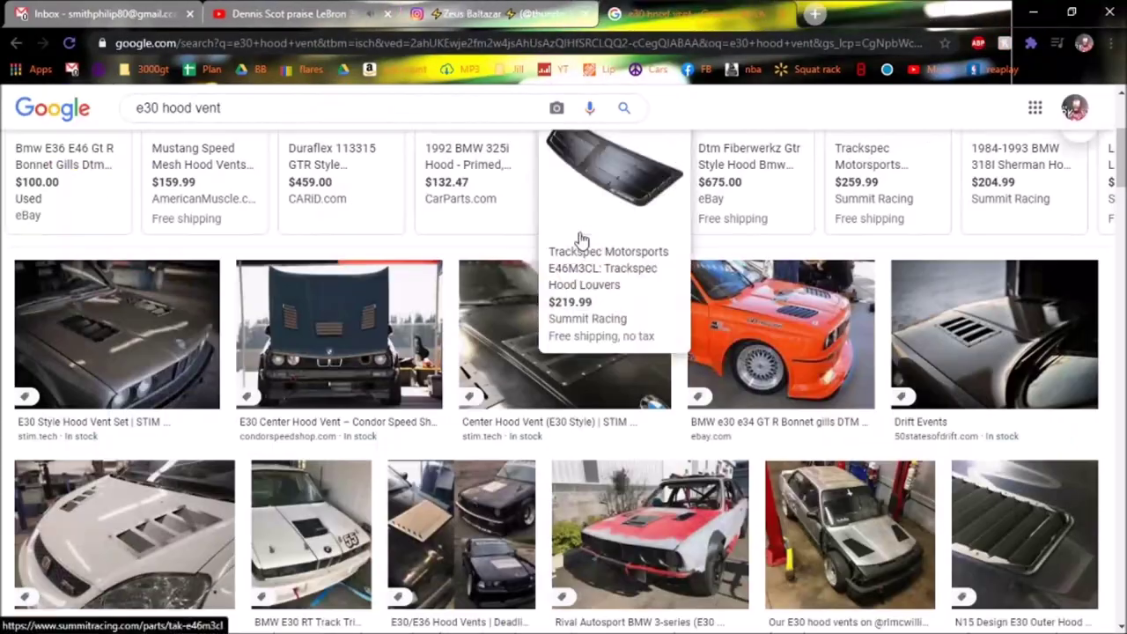
{"action": "left_click", "coordinate": [747, 273]}
{"action": "scroll", "coordinate": [863, 352], "scroll_direction": "down", "scroll_amount": 5}
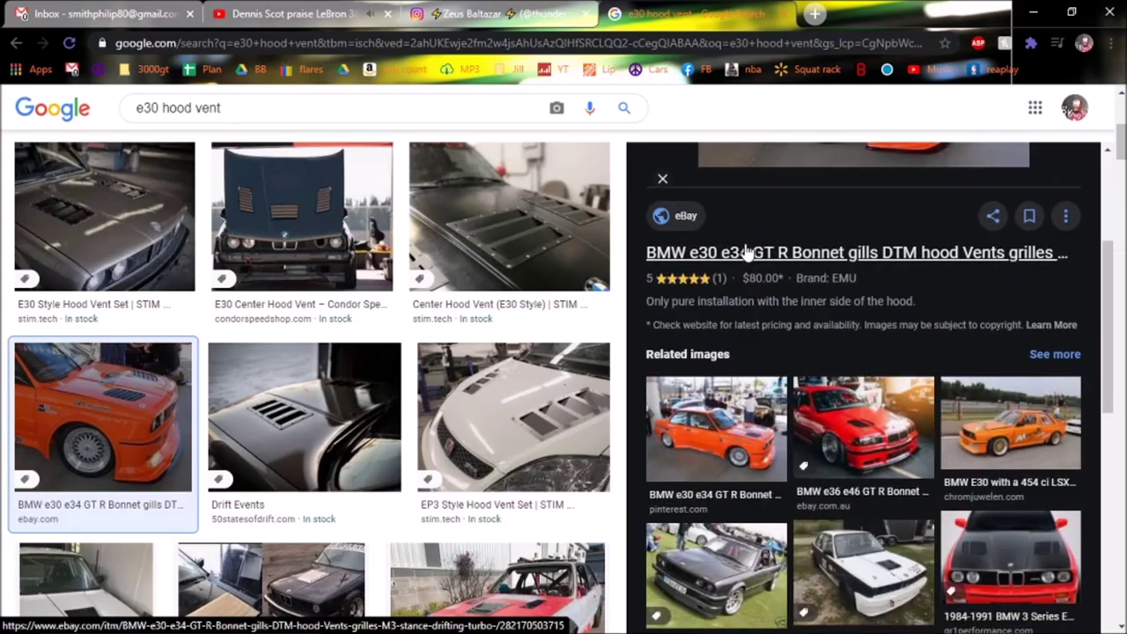
{"action": "scroll", "coordinate": [863, 352], "scroll_direction": "down", "scroll_amount": 5}
{"action": "left_click", "coordinate": [994, 428]}
{"action": "scroll", "coordinate": [863, 352], "scroll_direction": "down", "scroll_amount": 5}
{"action": "left_click", "coordinate": [1010, 401]}
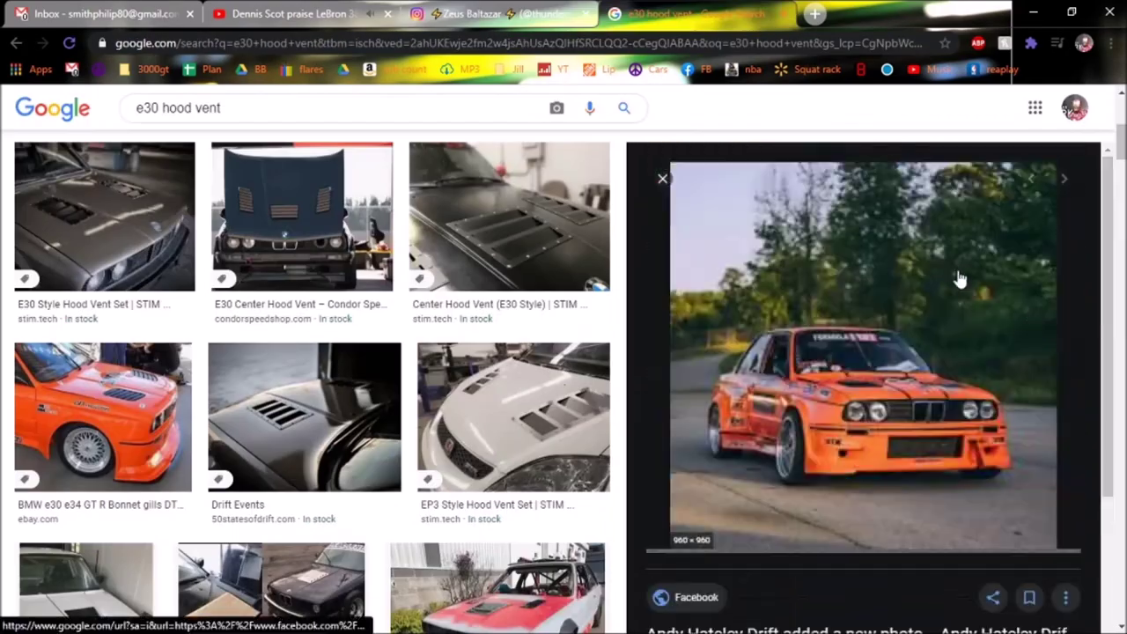
{"action": "scroll", "coordinate": [898, 221], "scroll_direction": "down", "scroll_amount": 5}
{"action": "left_click", "coordinate": [881, 334]}
{"action": "scroll", "coordinate": [862, 284], "scroll_direction": "down", "scroll_amount": 5}
{"action": "scroll", "coordinate": [862, 283], "scroll_direction": "down", "scroll_amount": 3}
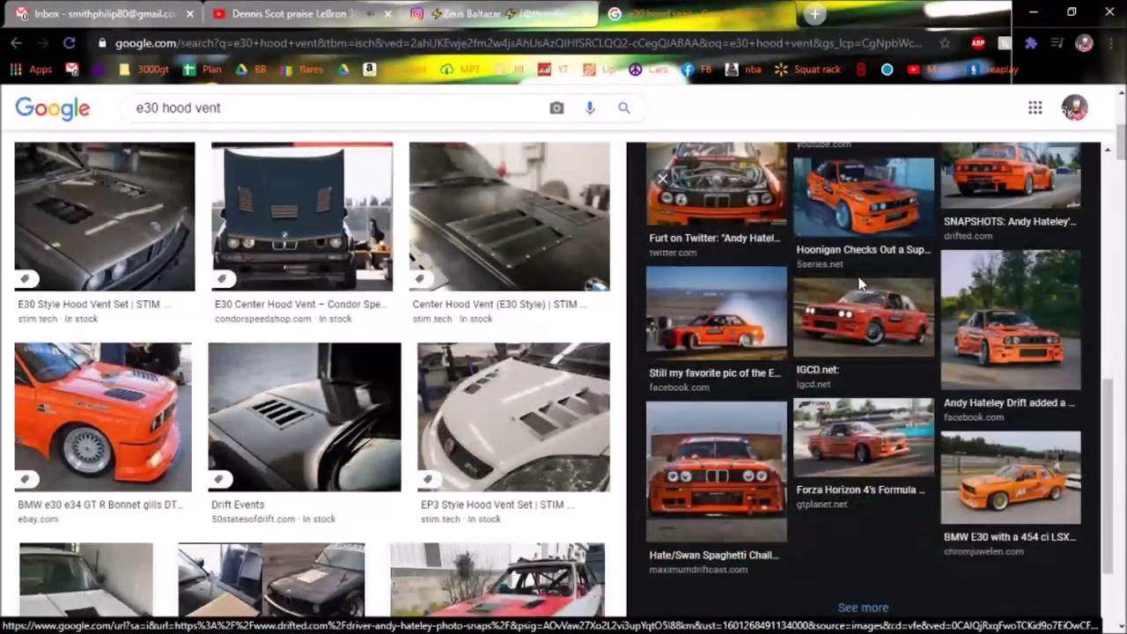
{"action": "left_click", "coordinate": [863, 352]}
- Turn the traced vent outline into a selection, copy it, and paste it into the car photo
{"action": "scroll", "coordinate": [449, 352], "scroll_direction": "up", "scroll_amount": 10}
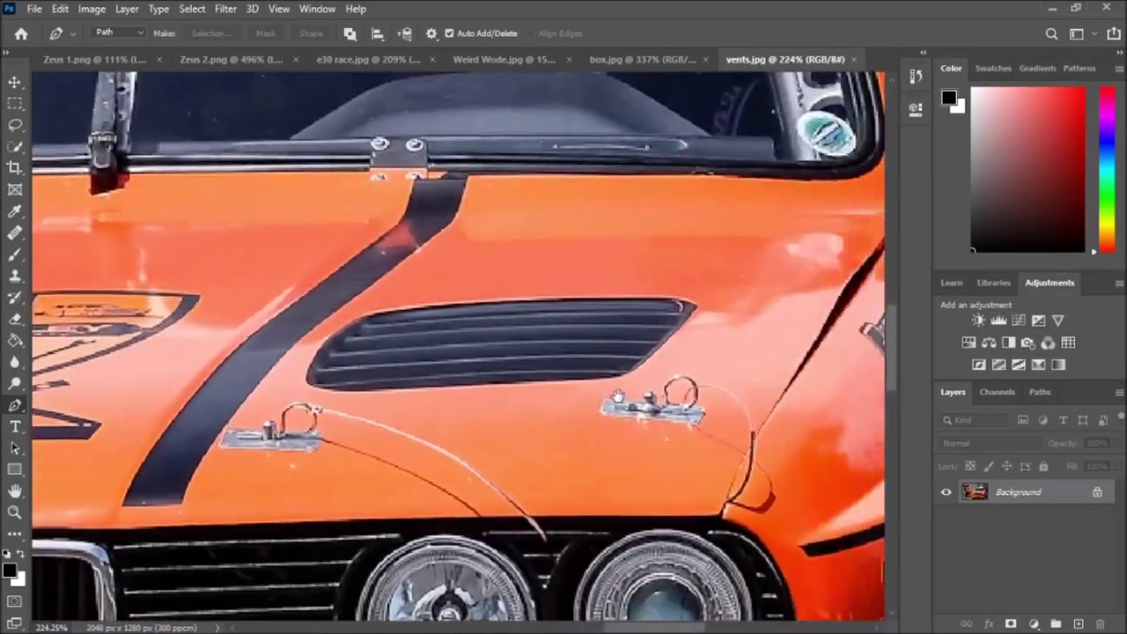
{"action": "left_click_drag", "start_coordinate": [263, 395], "coordinate": [311, 395]}
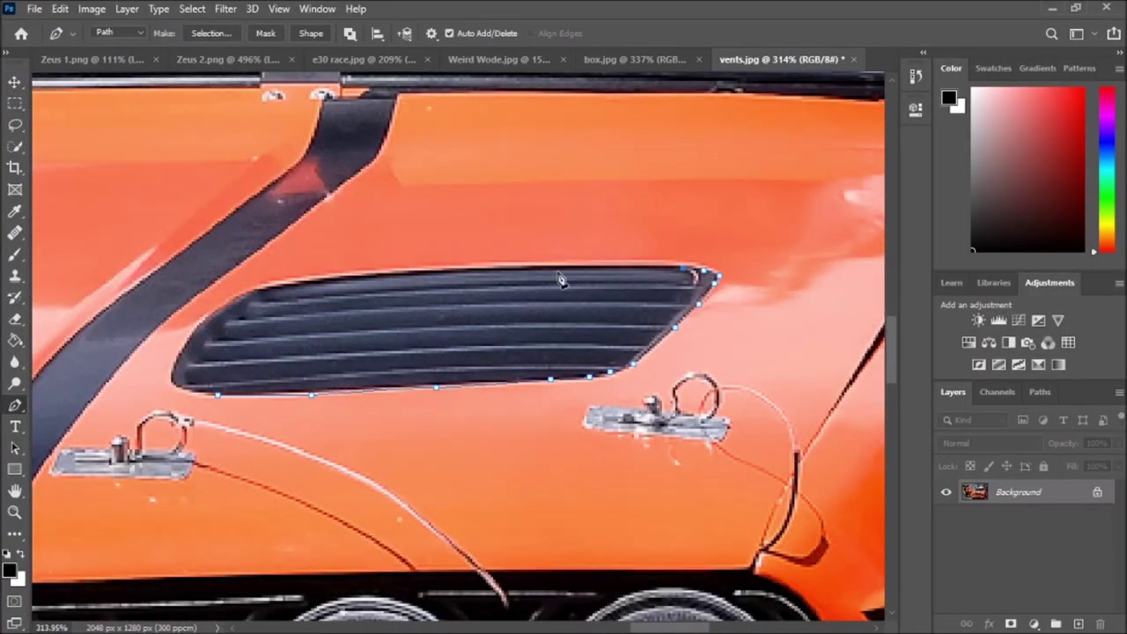
{"action": "right_click", "coordinate": [181, 387]}
{"action": "left_click", "coordinate": [264, 98]}
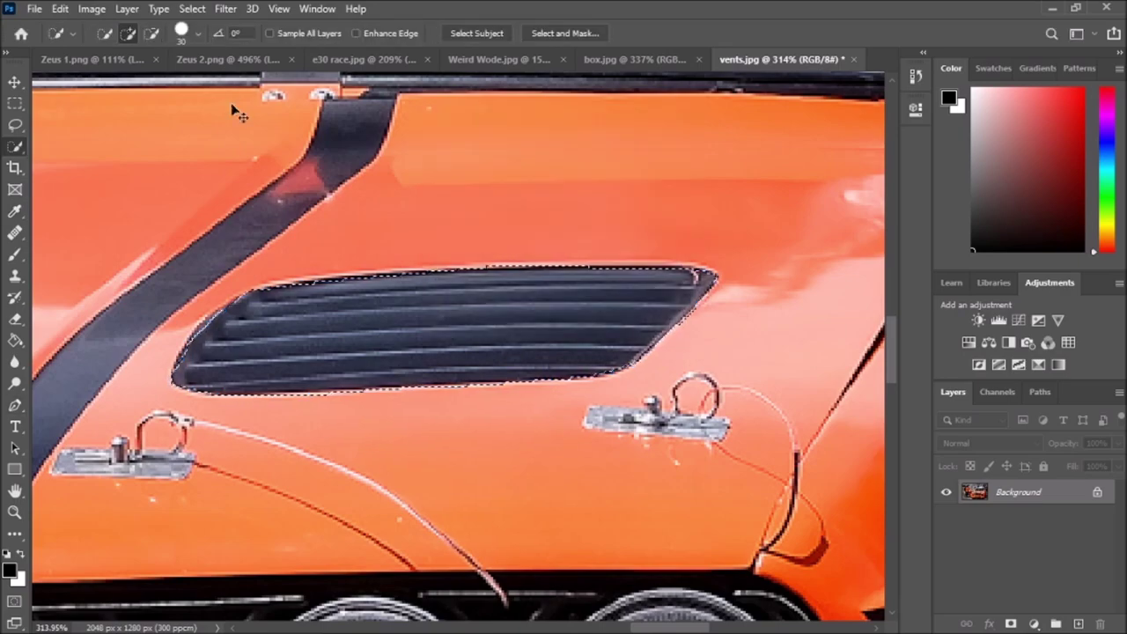
{"action": "key", "text": "ctrl+c"}
{"action": "left_click", "coordinate": [88, 59]}
{"action": "key", "text": "ctrl+v"}
- Shrink the vent onto the grey BMW's hood and start warping it to the hood's curve
{"action": "mouse_move", "coordinate": [264, 291]}
{"action": "left_mouse_down"}
{"action": "mouse_move", "coordinate": [538, 317]}
{"action": "mouse_move", "coordinate": [457, 324]}
{"action": "left_mouse_up"}
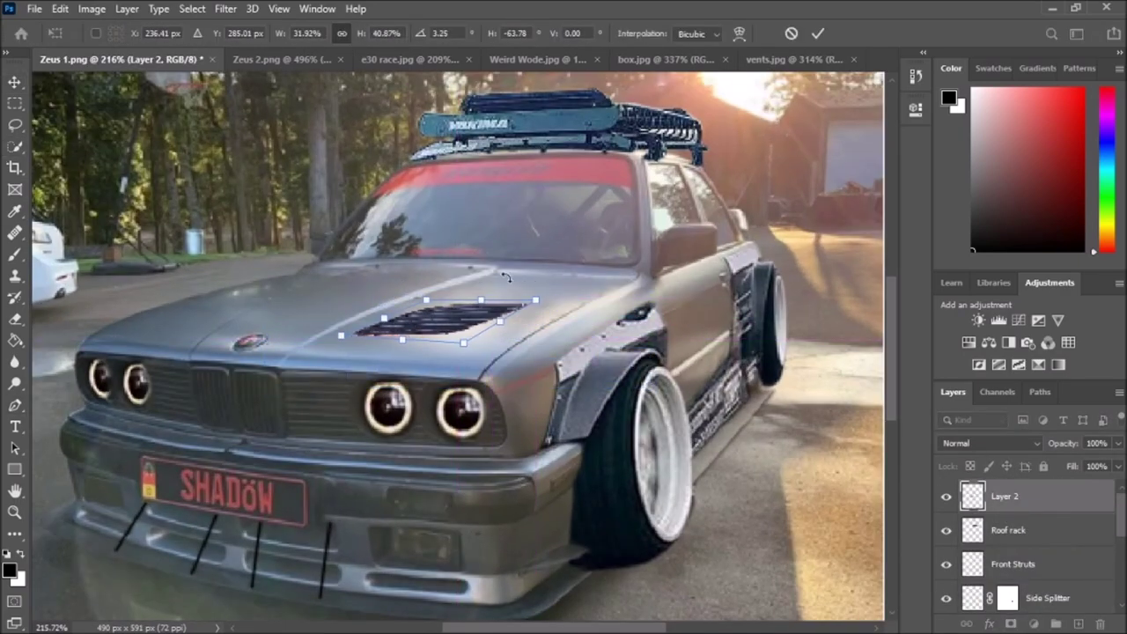
{"action": "key", "text": "Return"}
{"action": "scroll", "coordinate": [692, 259], "scroll_direction": "down", "scroll_amount": 5}
{"action": "scroll", "coordinate": [546, 308], "scroll_direction": "up", "scroll_amount": 3}
{"action": "scroll", "coordinate": [552, 314], "scroll_direction": "up", "scroll_amount": 3}
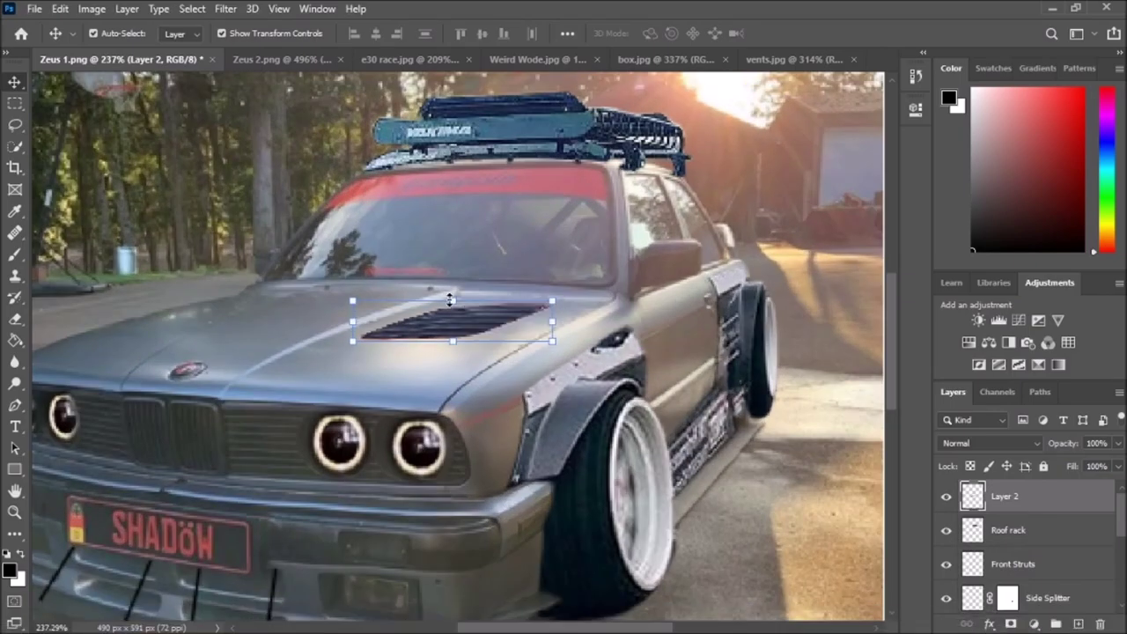
{"action": "key", "text": "ctrl+t"}
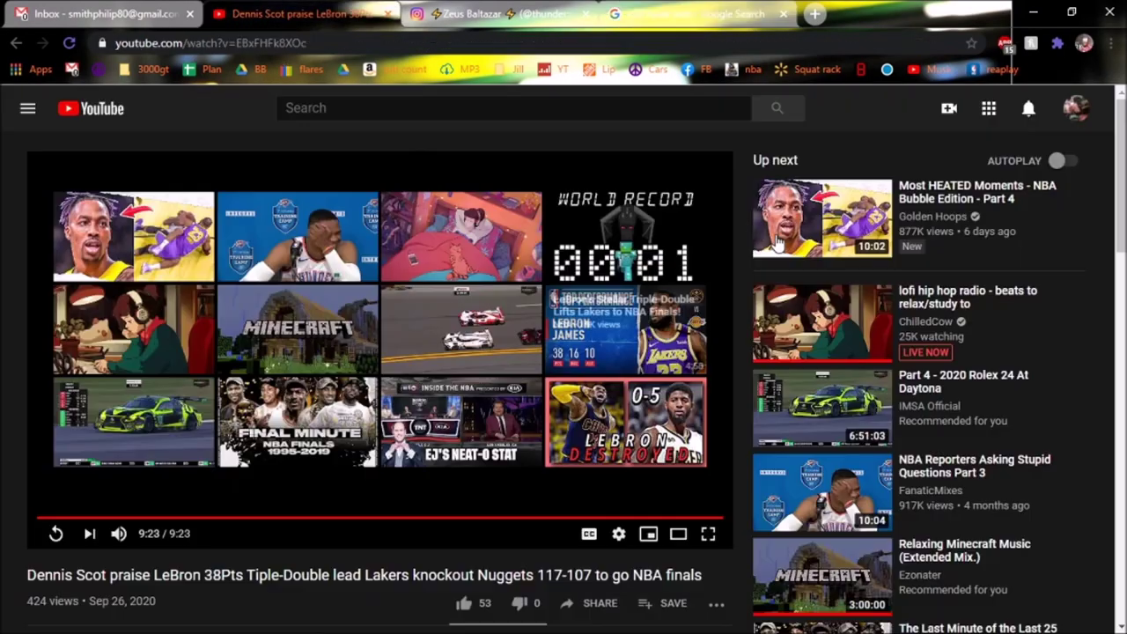
- Rerun the 'inside the nba' search from history and play the first video result
{"action": "left_click", "coordinate": [513, 107]}
{"action": "left_click", "coordinate": [323, 253]}
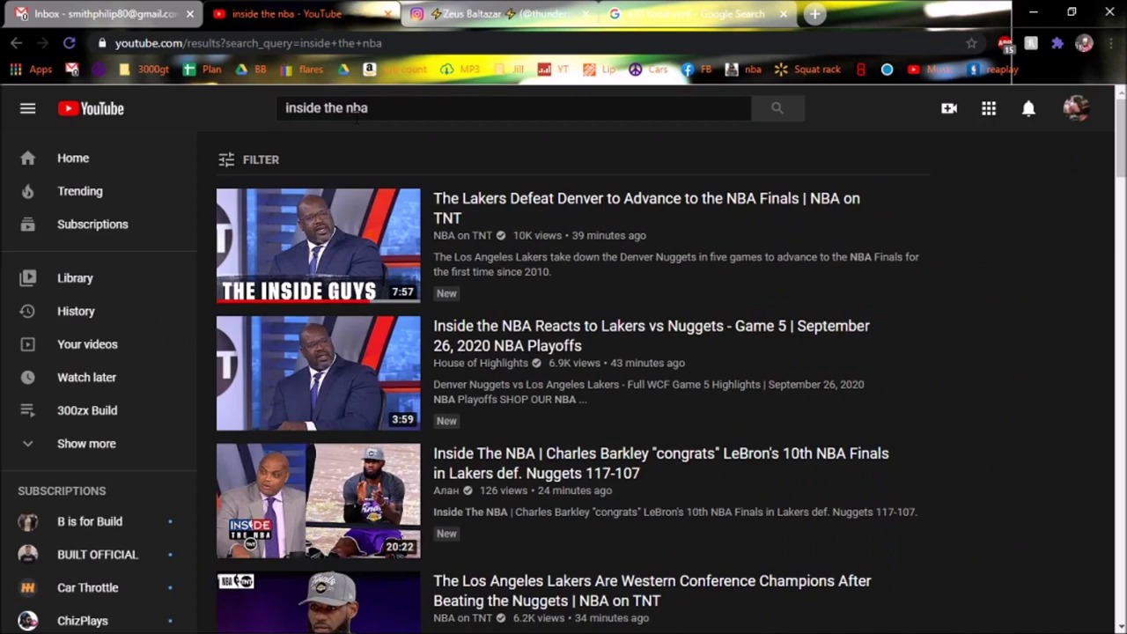
{"action": "left_click", "coordinate": [317, 244]}
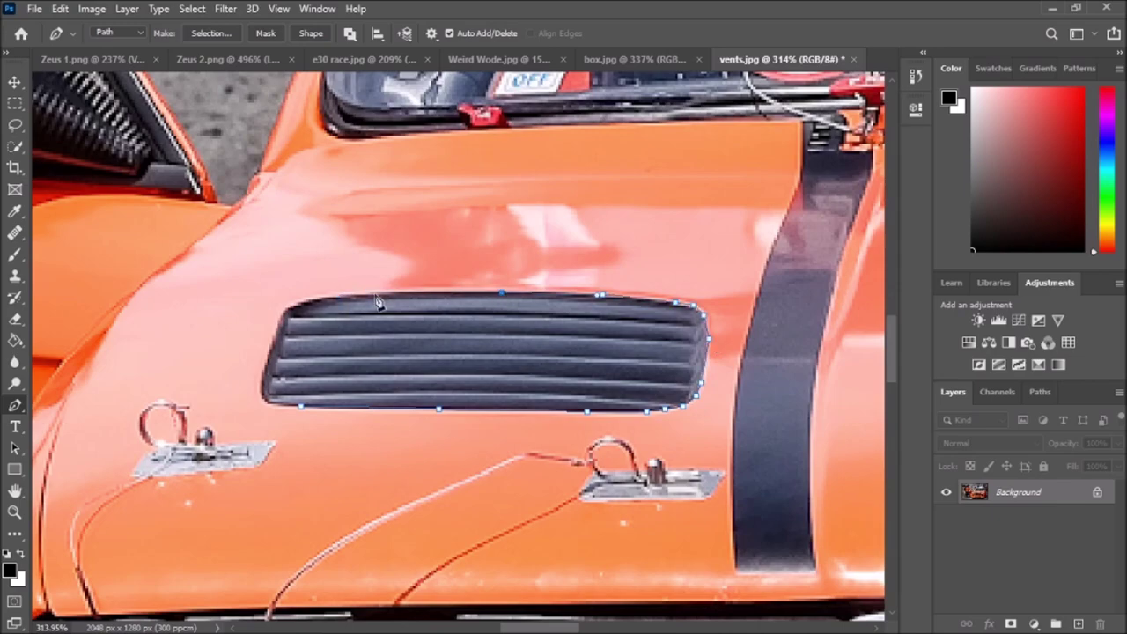
- Copy the second vent selection from vents.jpg and paste it into the car photo
{"action": "key", "text": "ctrl+Return"}
{"action": "key", "text": "ctrl+c"}
{"action": "key", "text": "ctrl+Tab"}
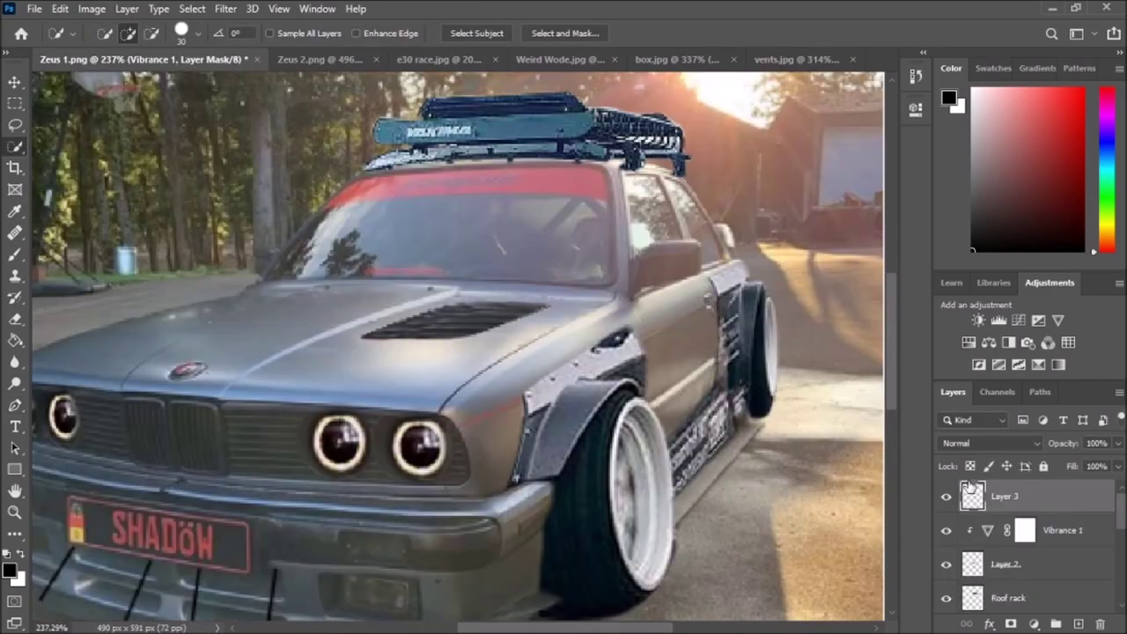
{"action": "key", "text": "ctrl+v"}
- Shrink, skew and narrow the second vent on the hood's left side, then add a Vibrance adjustment
{"action": "mouse_move", "coordinate": [564, 324]}
{"action": "left_mouse_down"}
{"action": "mouse_move", "coordinate": [317, 314]}
{"action": "mouse_move", "coordinate": [460, 315]}
{"action": "left_mouse_up"}
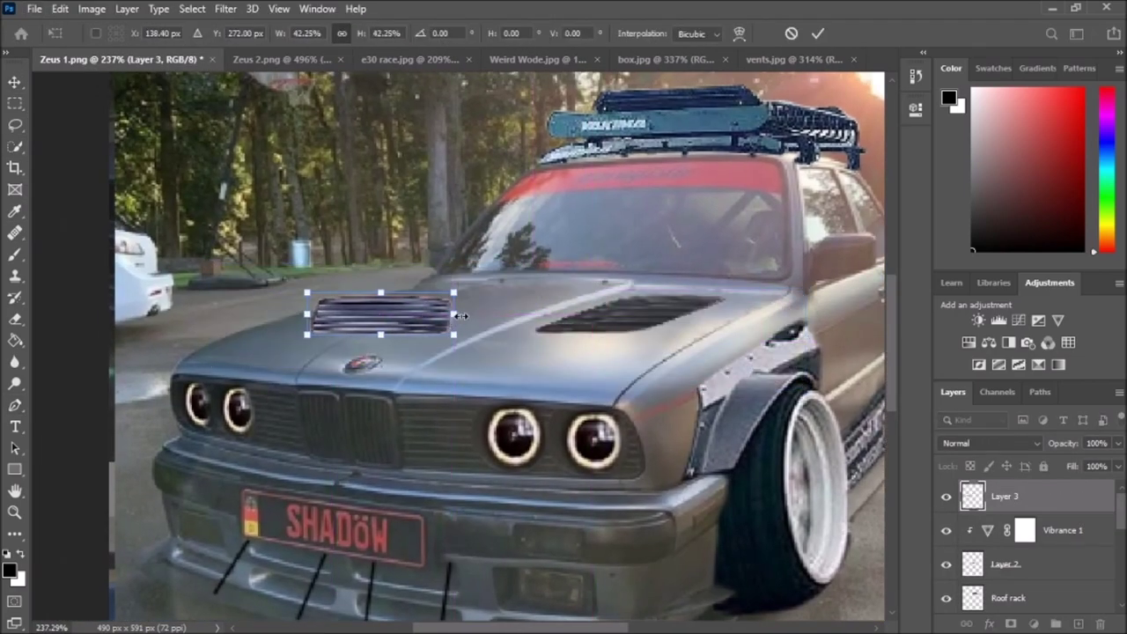
{"action": "left_click_drag", "start_coordinate": [341, 266], "coordinate": [433, 280]}
{"action": "key", "text": "Return"}
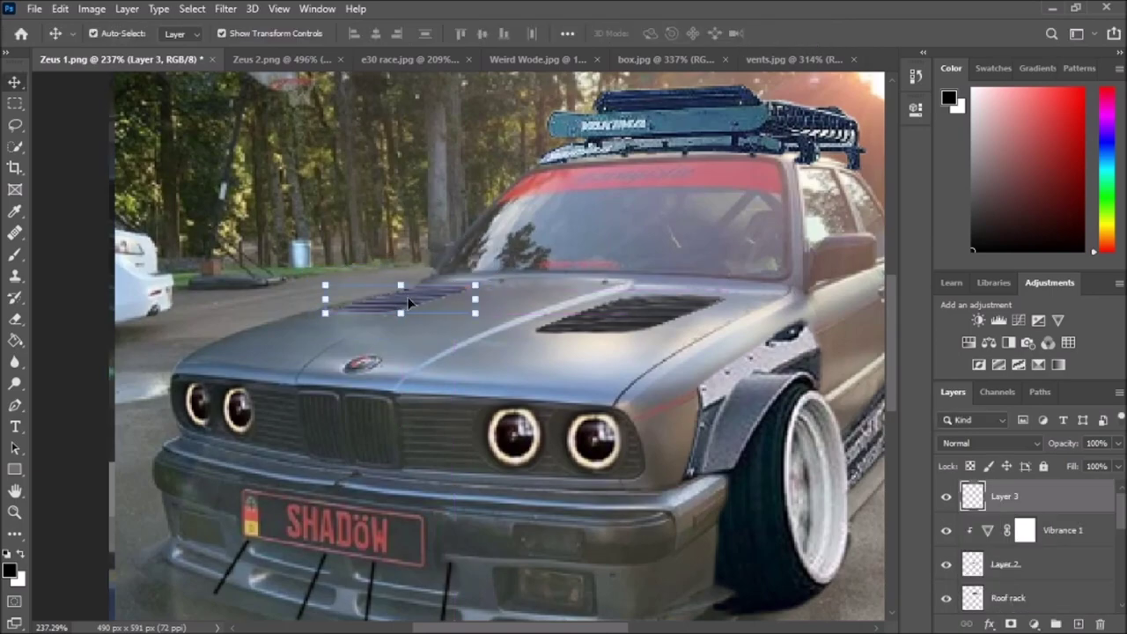
{"action": "left_click_drag", "start_coordinate": [478, 306], "coordinate": [446, 301]}
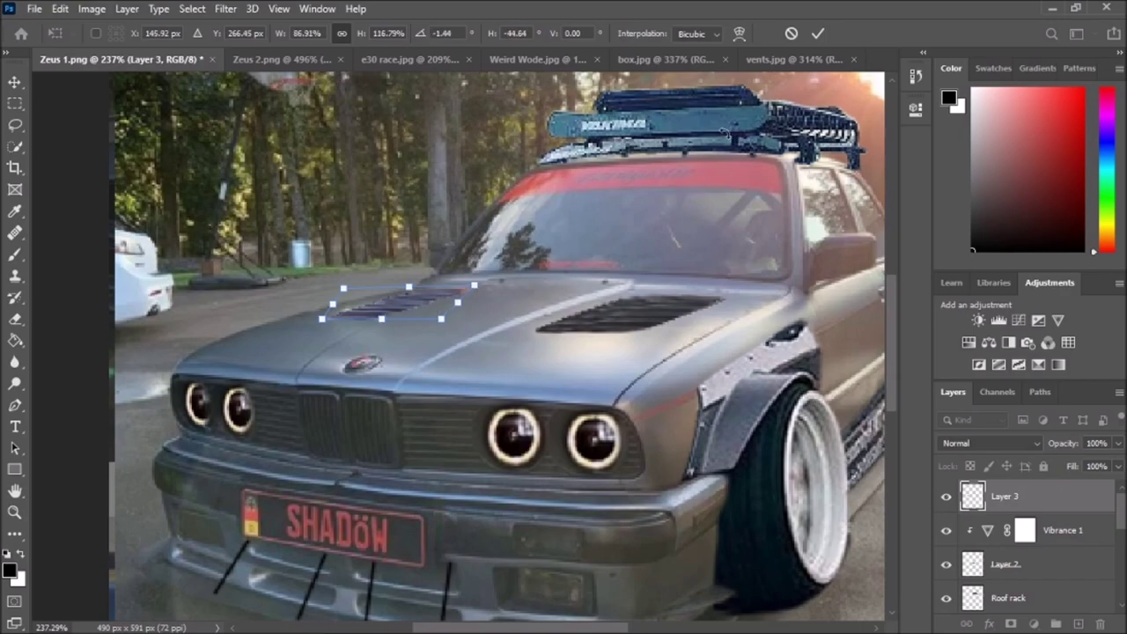
{"action": "key", "text": "Return"}
{"action": "left_click", "coordinate": [998, 320]}
{"action": "type", "text": "Vent pass"}
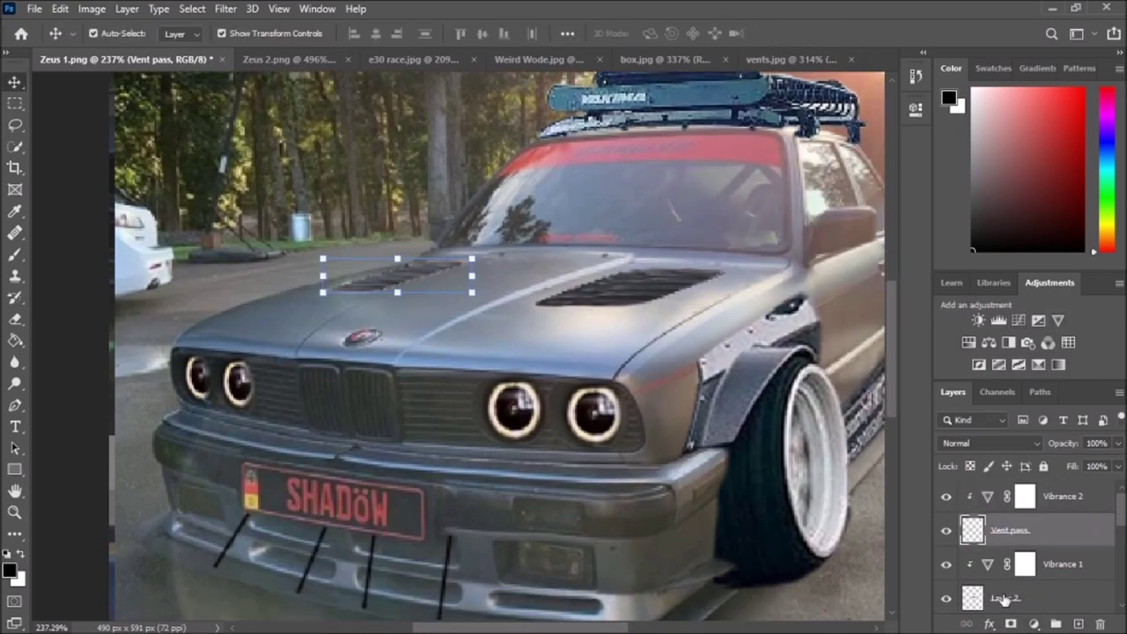
- Group the vent and Vibrance layers, zoom to fit, and add a layer mask to Vent pass
{"action": "left_click", "coordinate": [1004, 597], "text": "shift"}
{"action": "right_click", "coordinate": [1076, 597]}
{"action": "key", "text": "ctrl+g"}
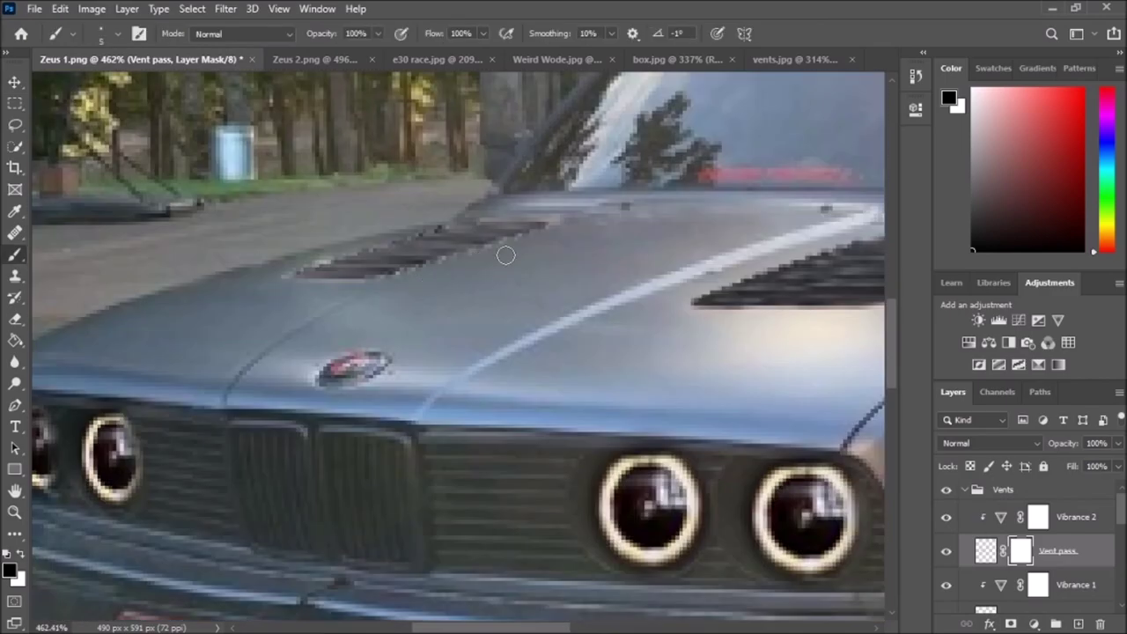
{"action": "key", "text": "ctrl+0"}
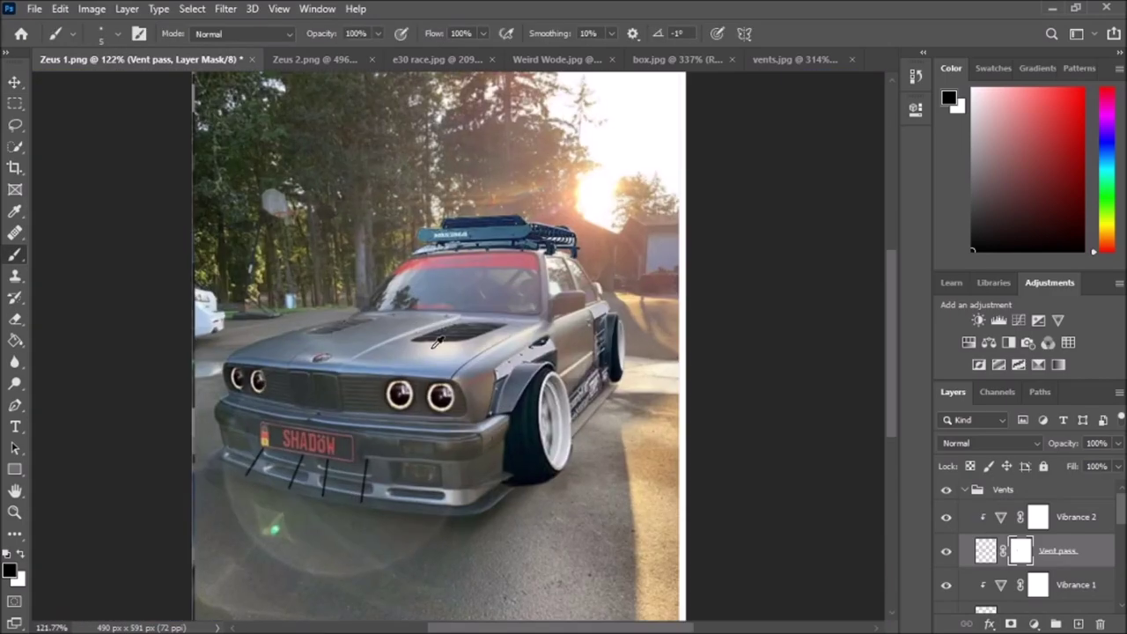
{"action": "left_click", "coordinate": [537, 59]}
{"action": "left_click", "coordinate": [124, 59]}
{"action": "left_click", "coordinate": [968, 499]}
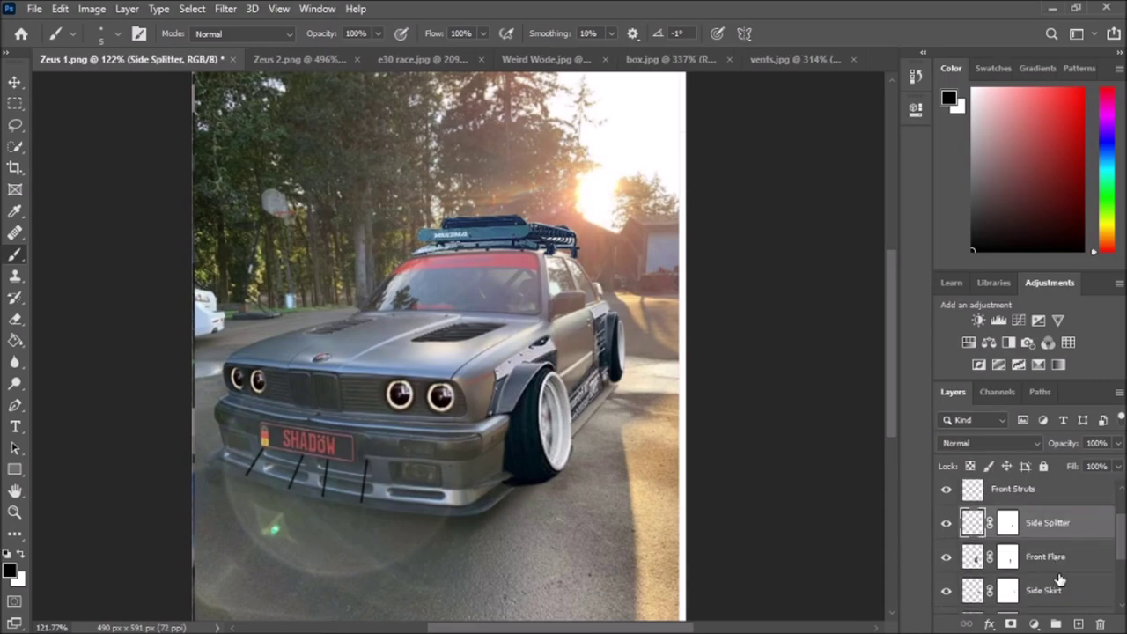
- Select the side-skirt path in Weird Wode.jpg, copy it, and paste it into the car photo
{"action": "left_click", "coordinate": [1043, 590]}
{"action": "key", "text": "ctrl+t"}
{"action": "key", "text": "Return"}
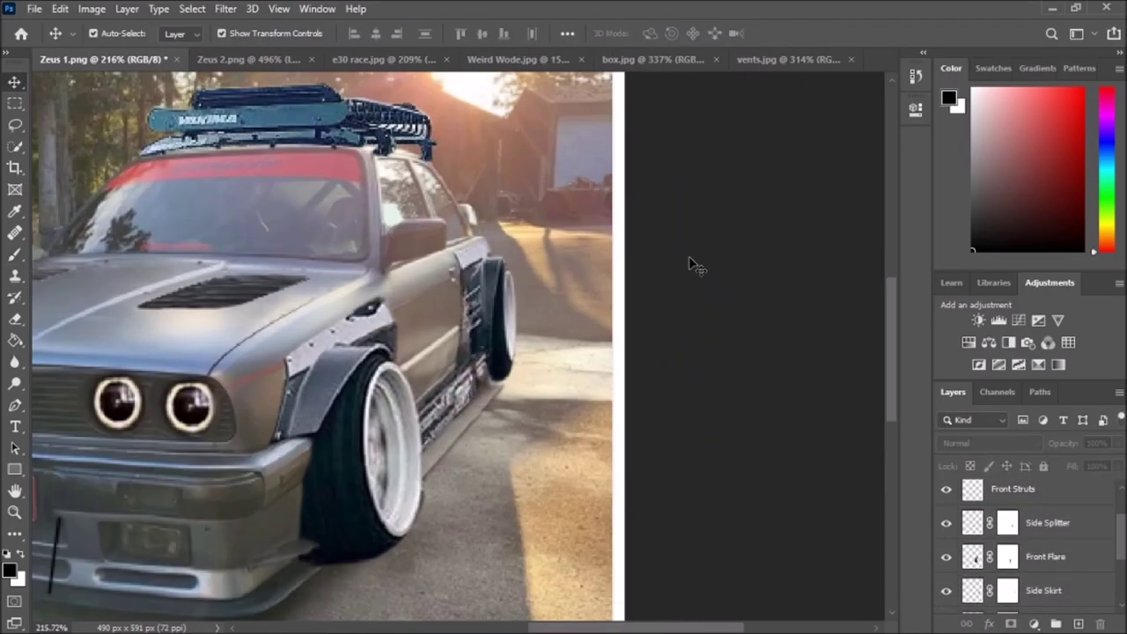
{"action": "left_click", "coordinate": [537, 60]}
{"action": "key", "text": "p"}
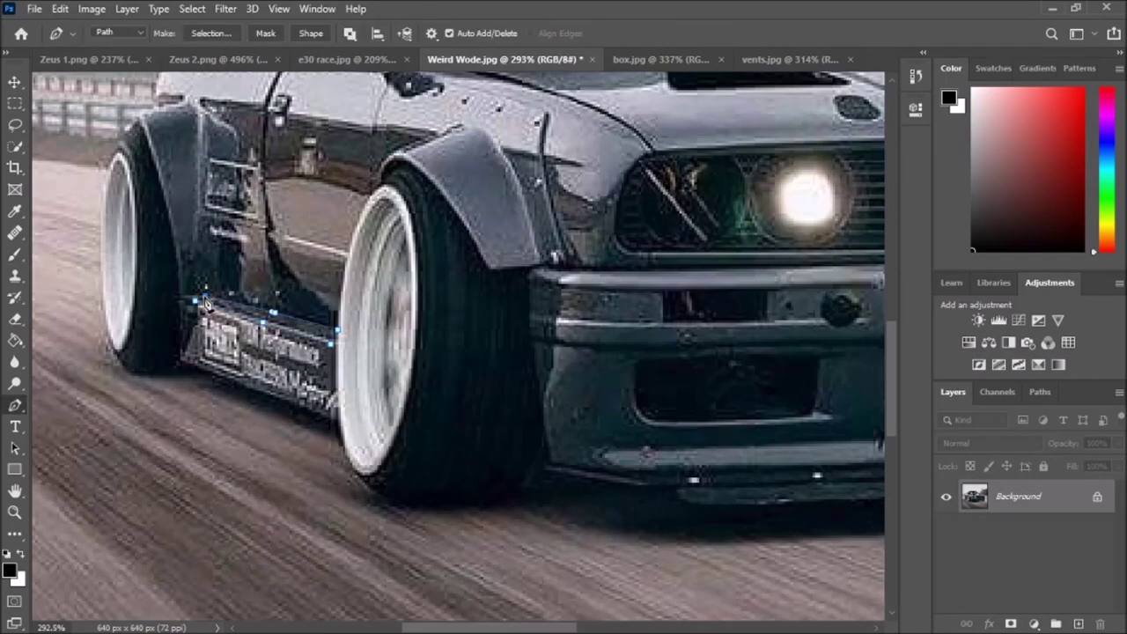
{"action": "right_click", "coordinate": [204, 303]}
{"action": "left_click", "coordinate": [247, 343]}
{"action": "key", "text": "Return"}
{"action": "left_click", "coordinate": [88, 59]}
{"action": "scroll", "coordinate": [1013, 546], "scroll_direction": "down", "scroll_amount": 2}
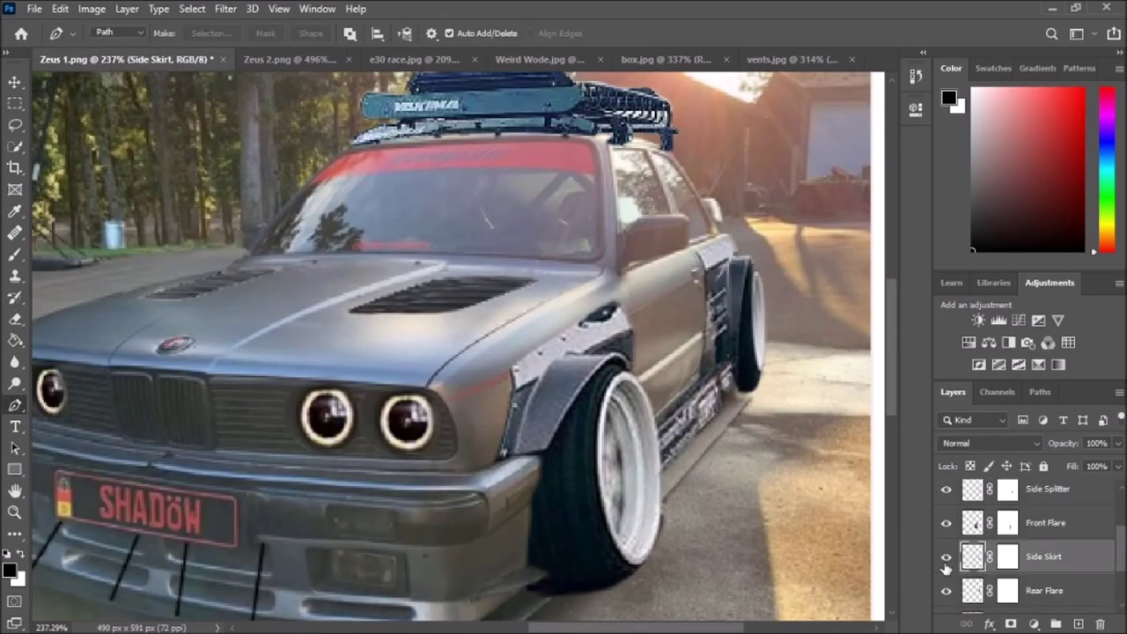
{"action": "key", "text": "ctrl+v"}
- Rename the pasted layer 'Side skirt top'
{"action": "double_click", "coordinate": [1044, 557]}
{"action": "type", "text": "Side skirt top"}
{"action": "key", "text": "Return"}
{"action": "key", "text": "v"}
{"action": "scroll", "coordinate": [1039, 546], "scroll_direction": "down", "scroll_amount": 3}
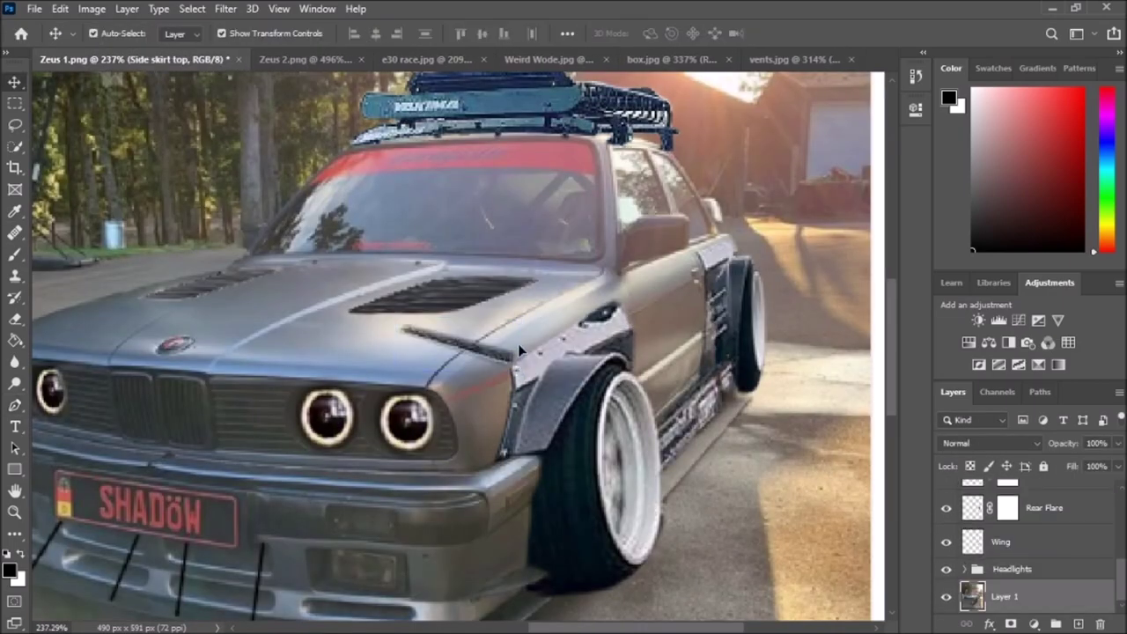
- Move and rotate the side skirt piece so it follows the car's sill
{"action": "key", "text": "ctrl+t"}
{"action": "scroll", "coordinate": [753, 414], "scroll_direction": "up", "scroll_amount": 3}
{"action": "mouse_move", "coordinate": [601, 336]}
{"action": "left_mouse_down"}
{"action": "mouse_move", "coordinate": [620, 343]}
{"action": "mouse_move", "coordinate": [610, 368]}
{"action": "left_mouse_up"}
{"action": "left_click_drag", "start_coordinate": [745, 227], "coordinate": [768, 401]}
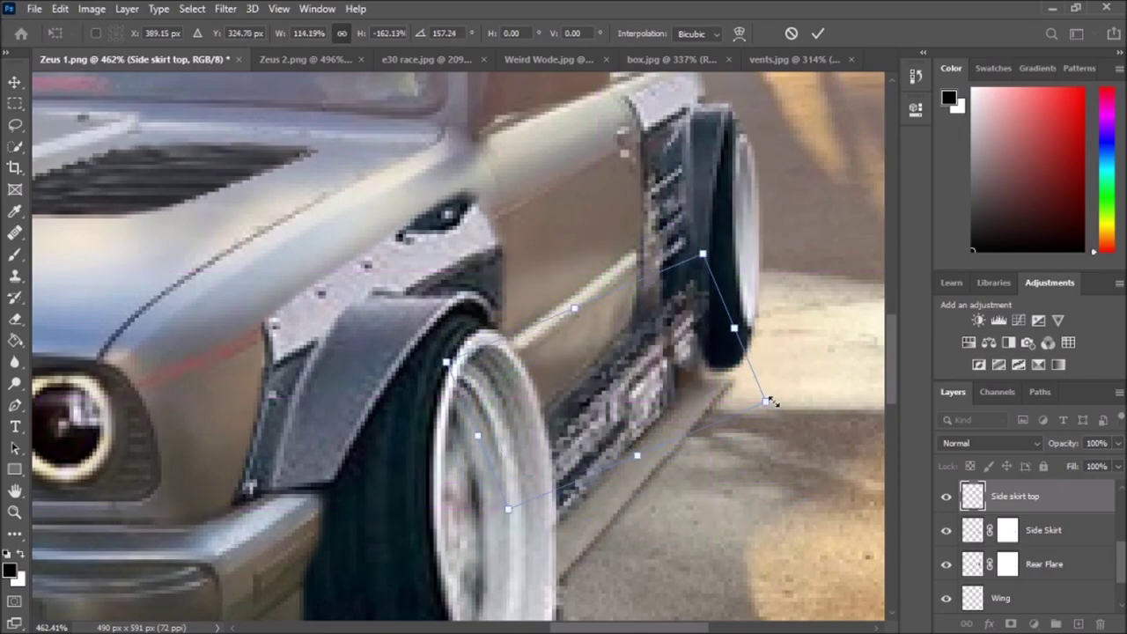
{"action": "key", "text": "Return"}
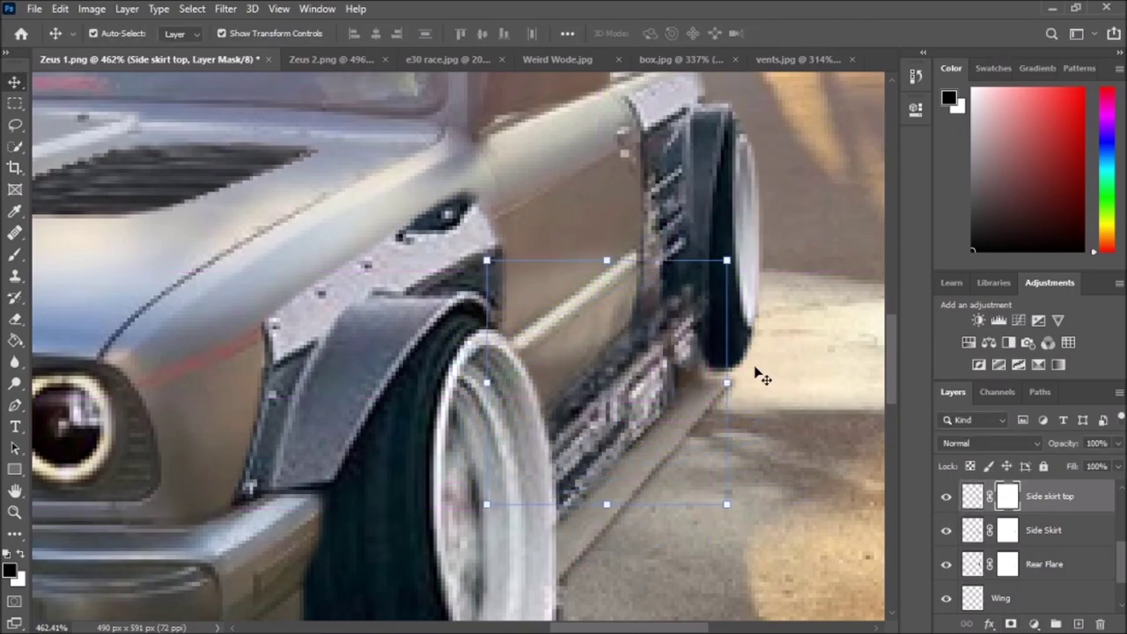
- Brush out the side skirt's overlapping parts near the wheel on its mask, then zoom to fit
{"action": "key", "text": "b"}
{"action": "left_click_drag", "start_coordinate": [704, 273], "coordinate": [572, 414]}
{"action": "left_click_drag", "start_coordinate": [629, 322], "coordinate": [693, 286]}
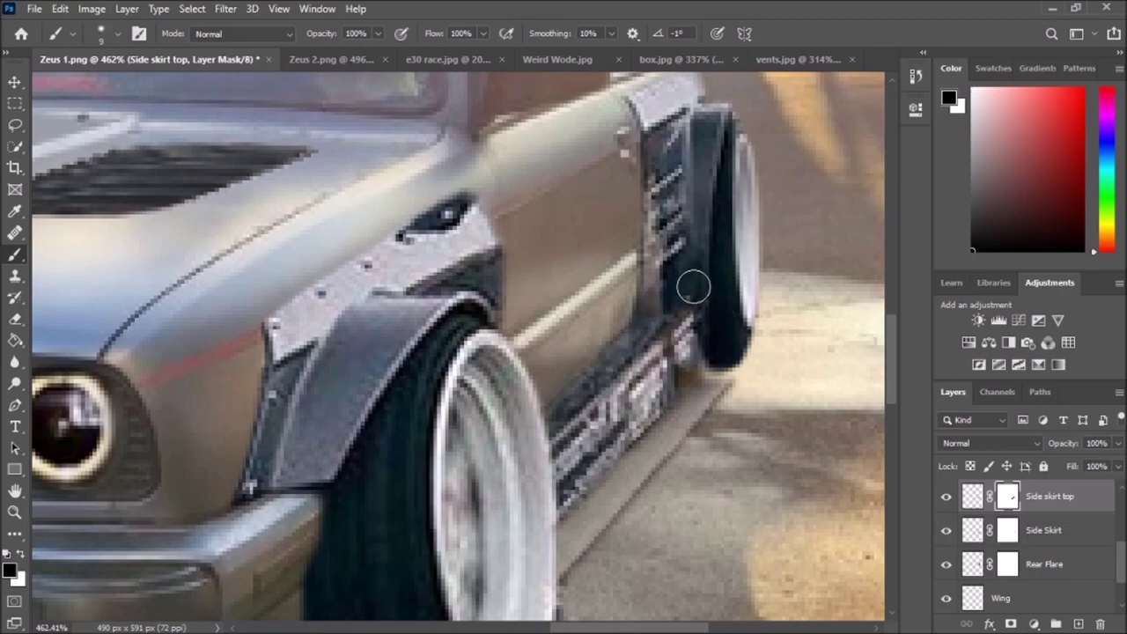
{"action": "key", "text": "ctrl+0"}
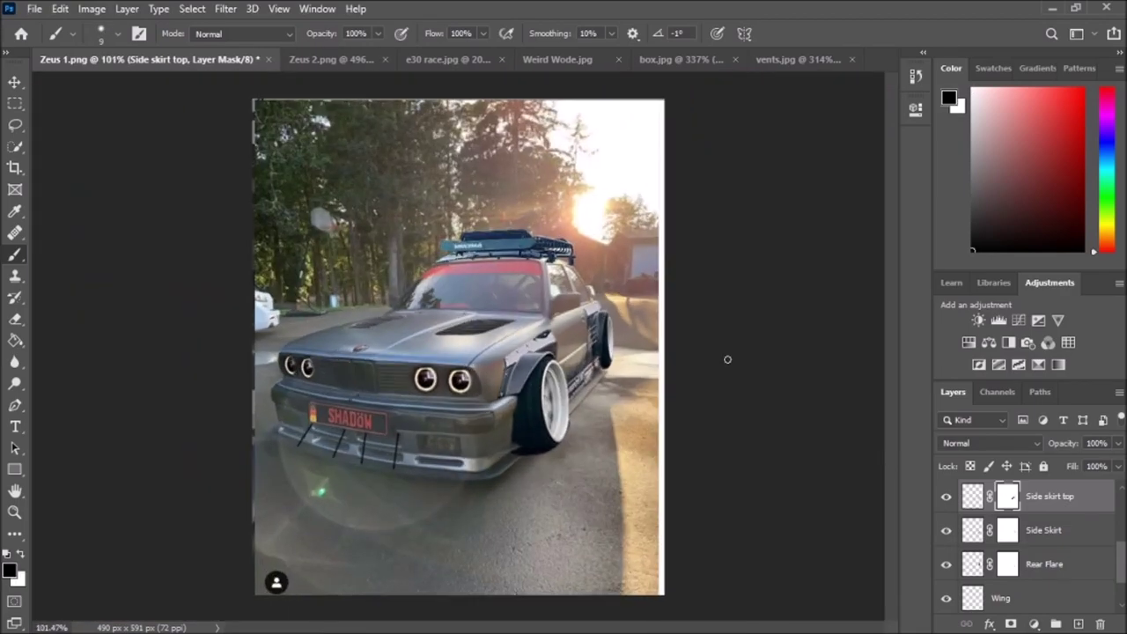
- Add a new empty layer and switch to the Spot Healing Brush
{"action": "left_click", "coordinate": [1078, 623]}
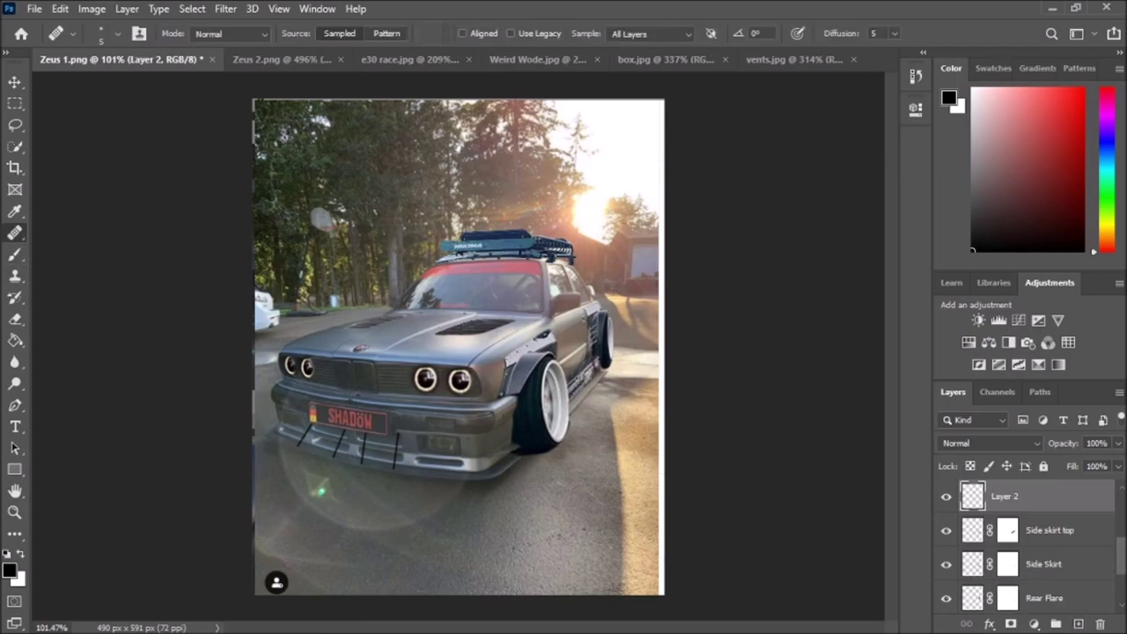
{"action": "key", "text": "j"}
{"action": "left_click", "coordinate": [374, 348]}
{"action": "key", "text": "Return"}
{"action": "right_click", "coordinate": [15, 232]}
{"action": "left_click", "coordinate": [67, 233]}
- Crop the ragged left edge so the image measures 477 × 579 px
{"action": "key", "text": "c"}
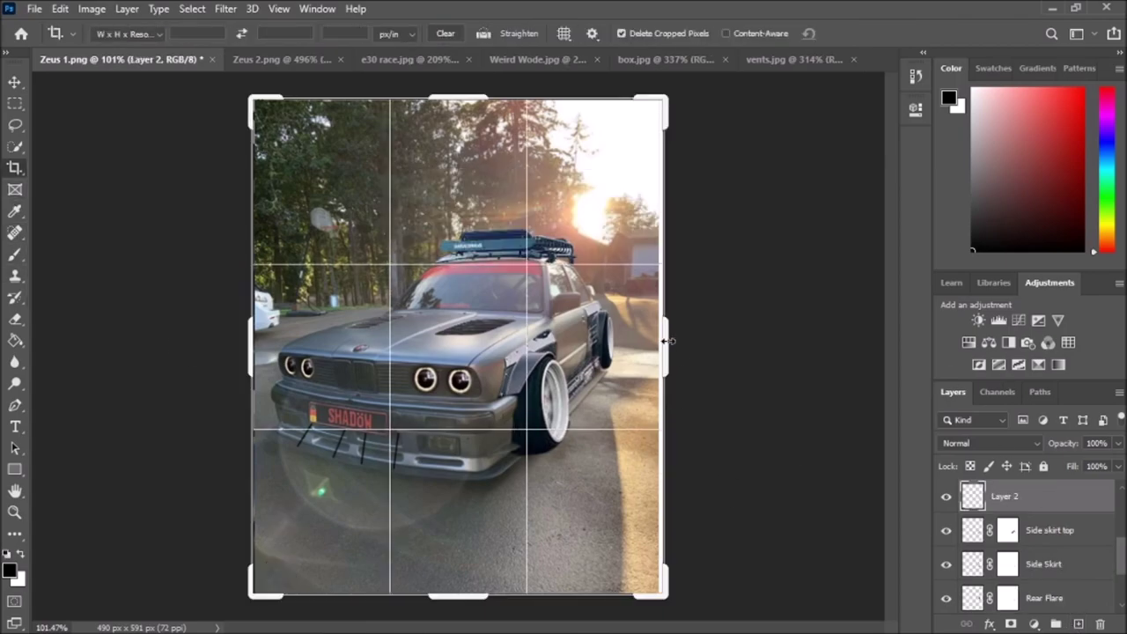
{"action": "left_click_drag", "start_coordinate": [458, 99], "coordinate": [466, 93]}
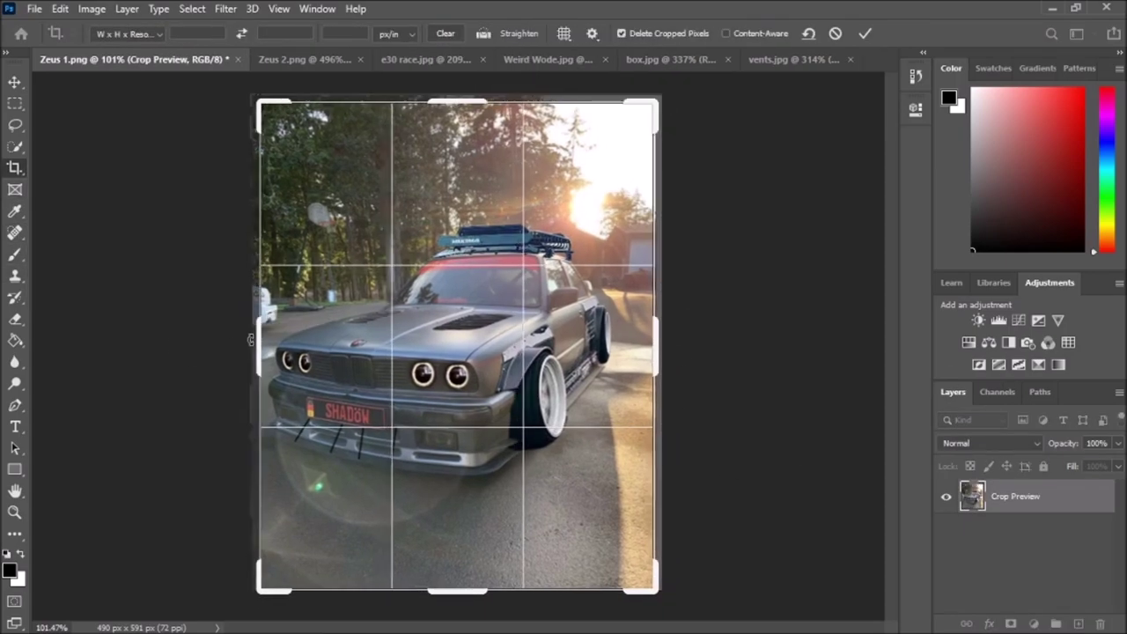
{"action": "scroll", "coordinate": [255, 348], "scroll_direction": "up", "scroll_amount": 5}
{"action": "scroll", "coordinate": [264, 345], "scroll_direction": "down", "scroll_amount": 6}
{"action": "scroll", "coordinate": [590, 302], "scroll_direction": "up", "scroll_amount": 1}
{"action": "key", "text": "Return"}
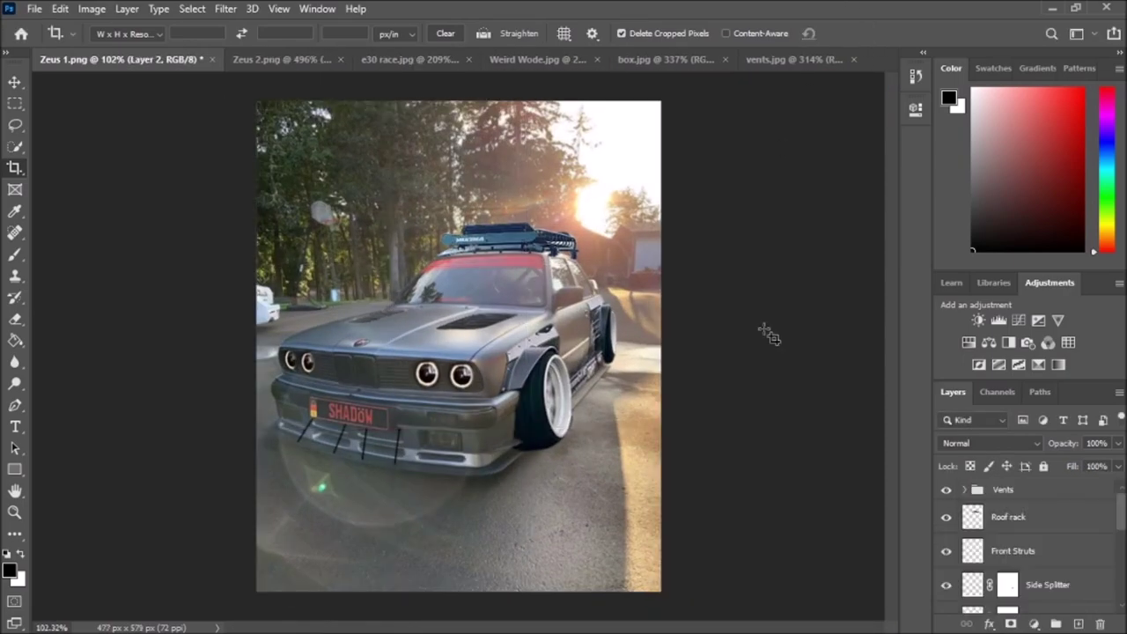
- Give Roof rack a Camera Raw tweak: Highlights -100, Shadows +100, Whites +12, Clarity -22, Dehaze -28
{"action": "left_click", "coordinate": [1004, 517]}
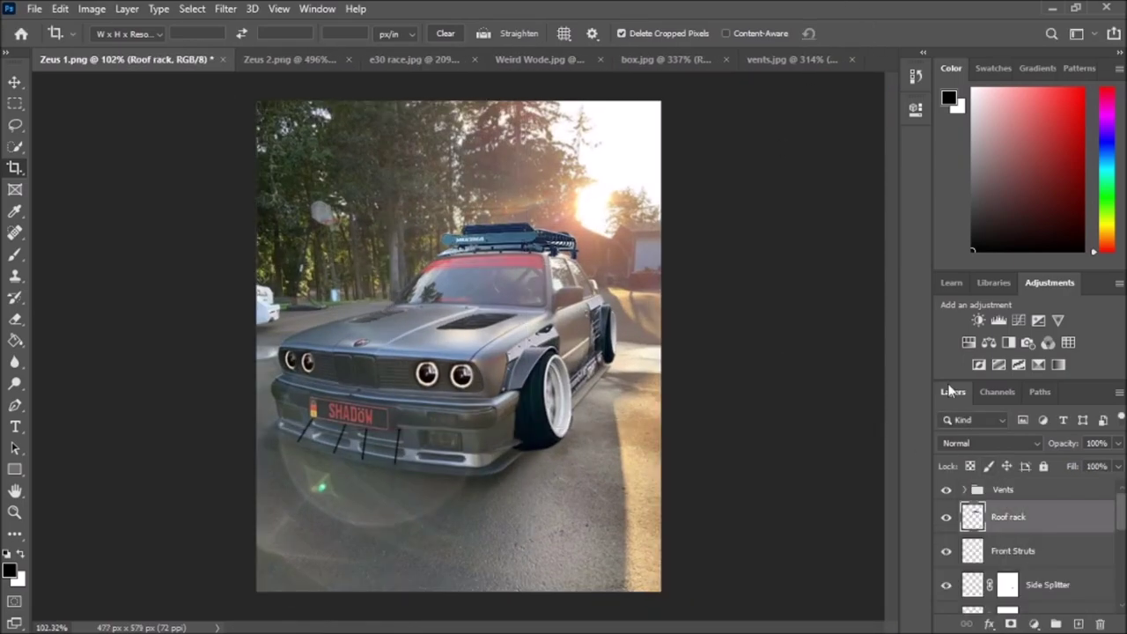
{"action": "left_click", "coordinate": [1026, 328]}
{"action": "key", "text": "ctrl+z"}
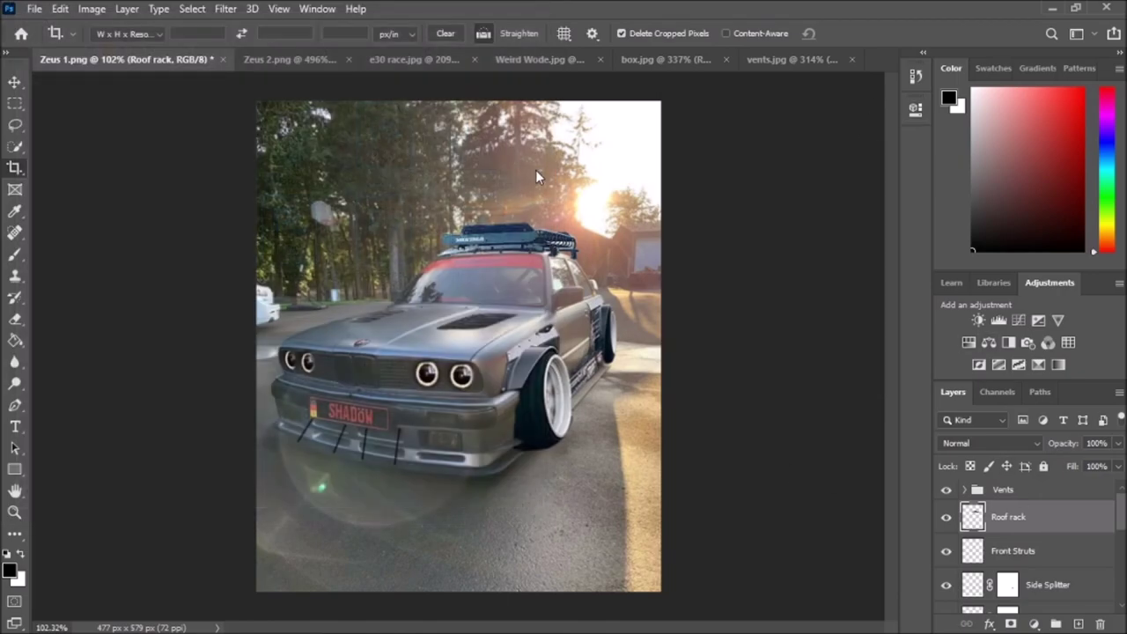
{"action": "key", "text": "ctrl+shift+a"}
{"action": "left_click_drag", "start_coordinate": [365, 10], "coordinate": [560, 51]}
{"action": "left_click_drag", "start_coordinate": [888, 334], "coordinate": [978, 334]}
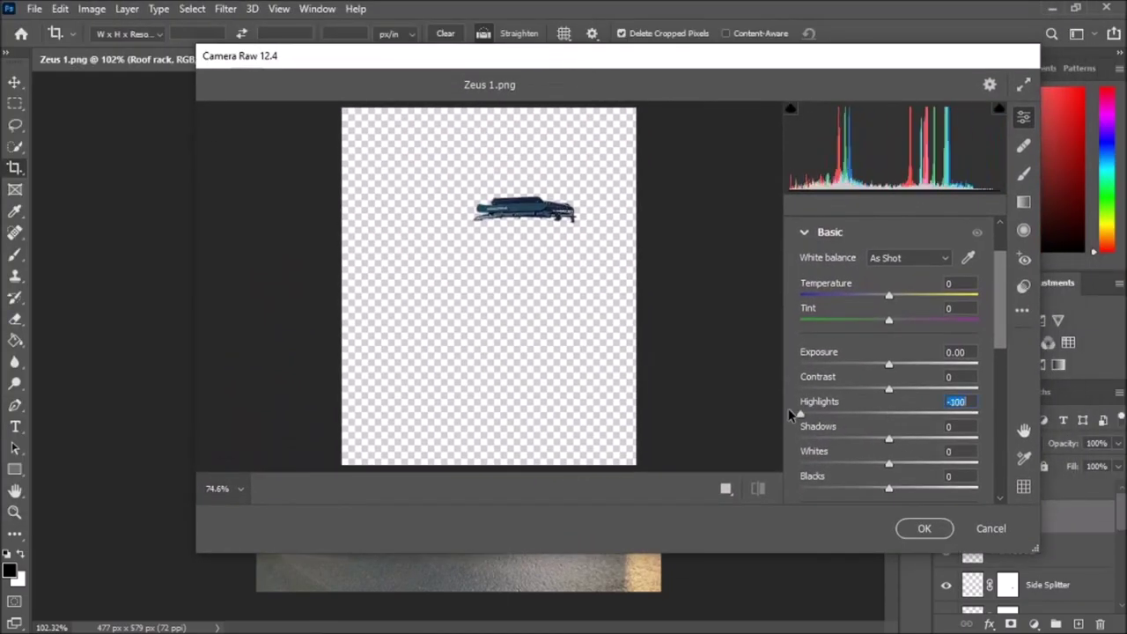
{"action": "mouse_move", "coordinate": [889, 360]}
{"action": "left_mouse_down"}
{"action": "mouse_move", "coordinate": [978, 359]}
{"action": "mouse_move", "coordinate": [898, 357]}
{"action": "mouse_move", "coordinate": [907, 382]}
{"action": "left_mouse_up"}
{"action": "scroll", "coordinate": [865, 466], "scroll_direction": "down", "scroll_amount": 3}
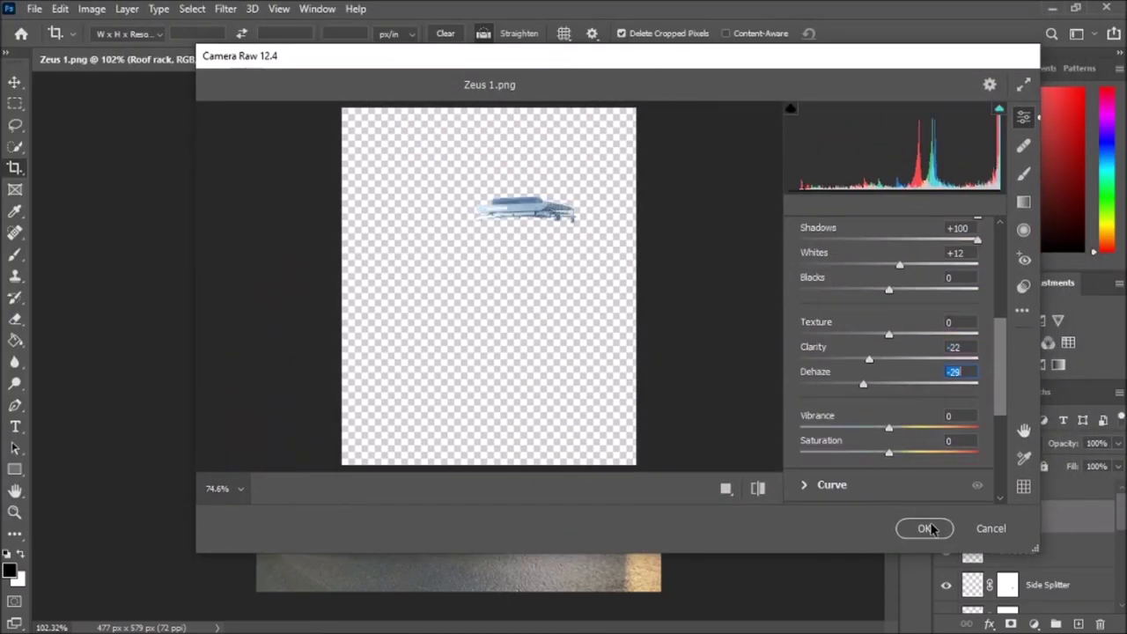
{"action": "left_click", "coordinate": [925, 528]}
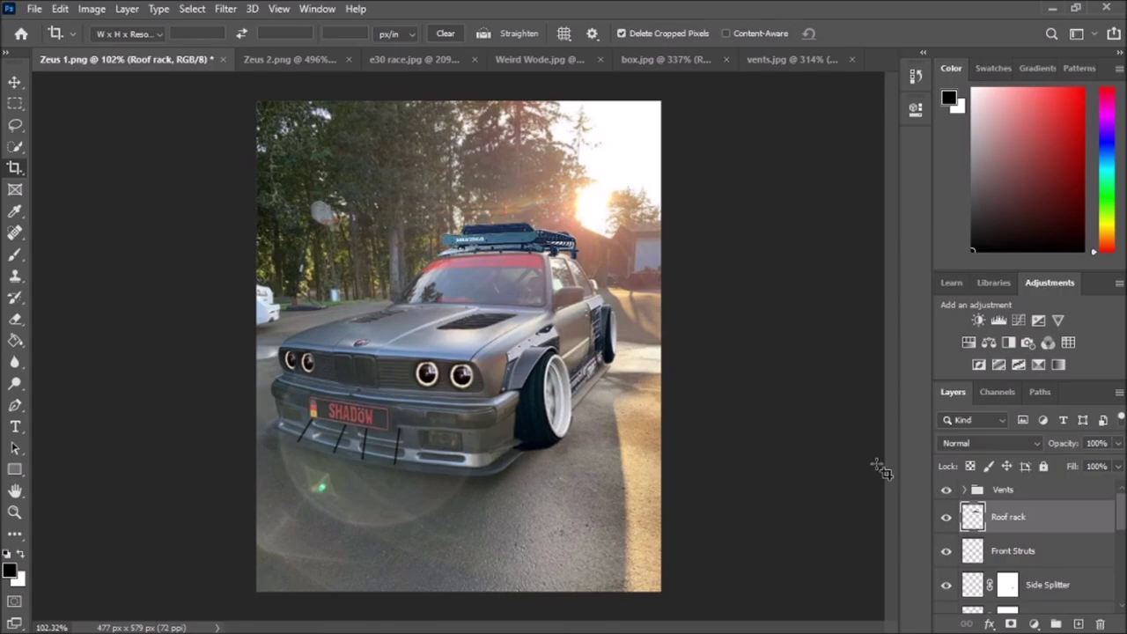
- Add a new layer named 'color' above Roof rack and set it to Color blend mode
{"action": "left_click", "coordinate": [1079, 623]}
{"action": "double_click", "coordinate": [1008, 517]}
{"action": "type", "text": "color"}
{"action": "key", "text": "Return"}
{"action": "left_click", "coordinate": [990, 443]}
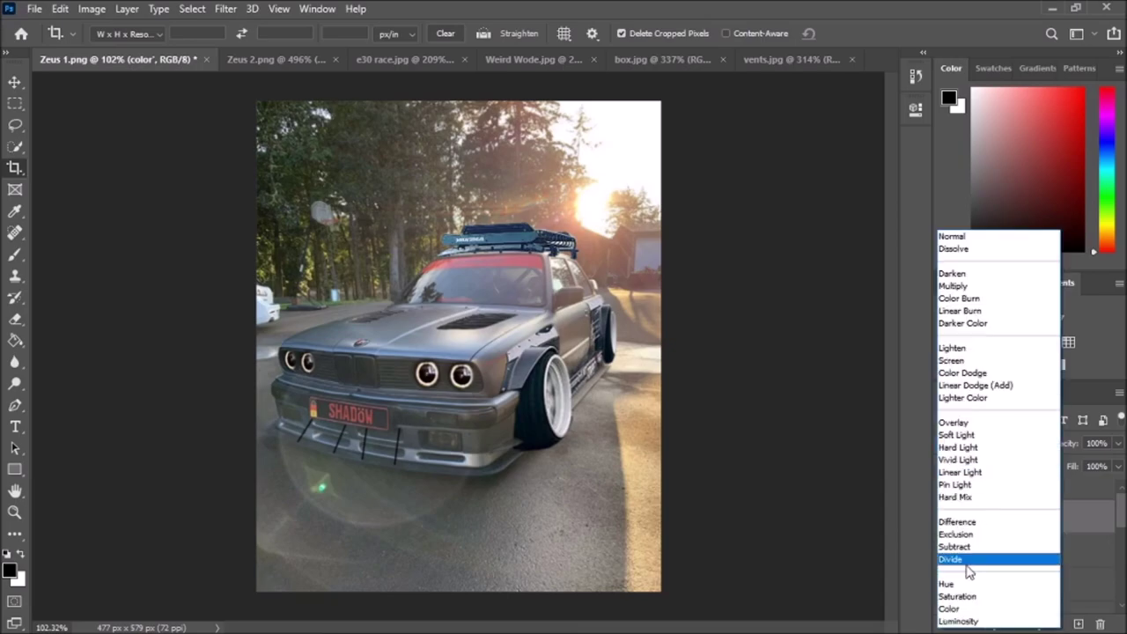
{"action": "left_click", "coordinate": [960, 555]}
- Sample and fill the color layer with a warm tint, lowering its opacity to 3%
{"action": "key", "text": "i"}
{"action": "left_click", "coordinate": [580, 204]}
{"action": "key", "text": "g"}
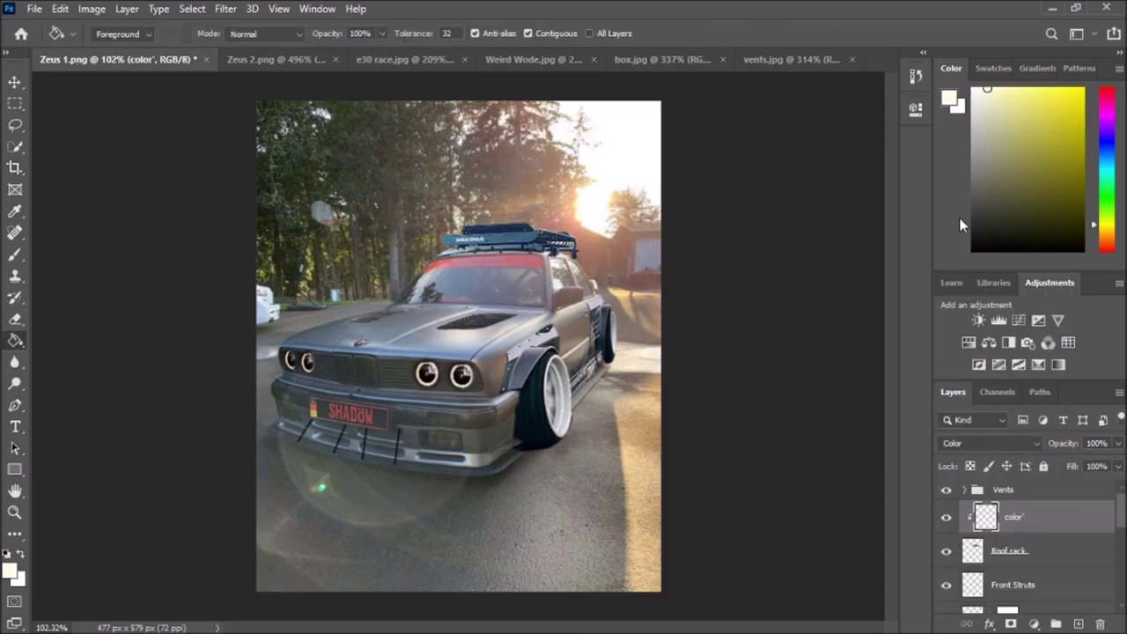
{"action": "left_click", "coordinate": [1096, 232]}
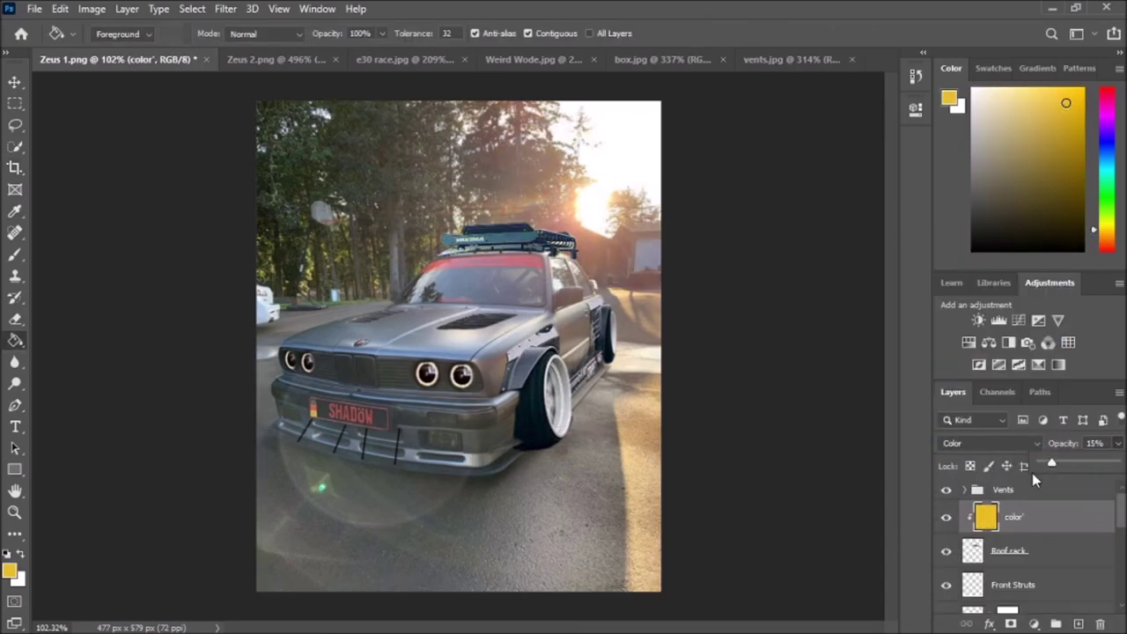
{"action": "left_click", "coordinate": [979, 319]}
{"action": "left_click", "coordinate": [1013, 551]}
{"action": "left_click_drag", "start_coordinate": [1117, 443], "coordinate": [1049, 463]}
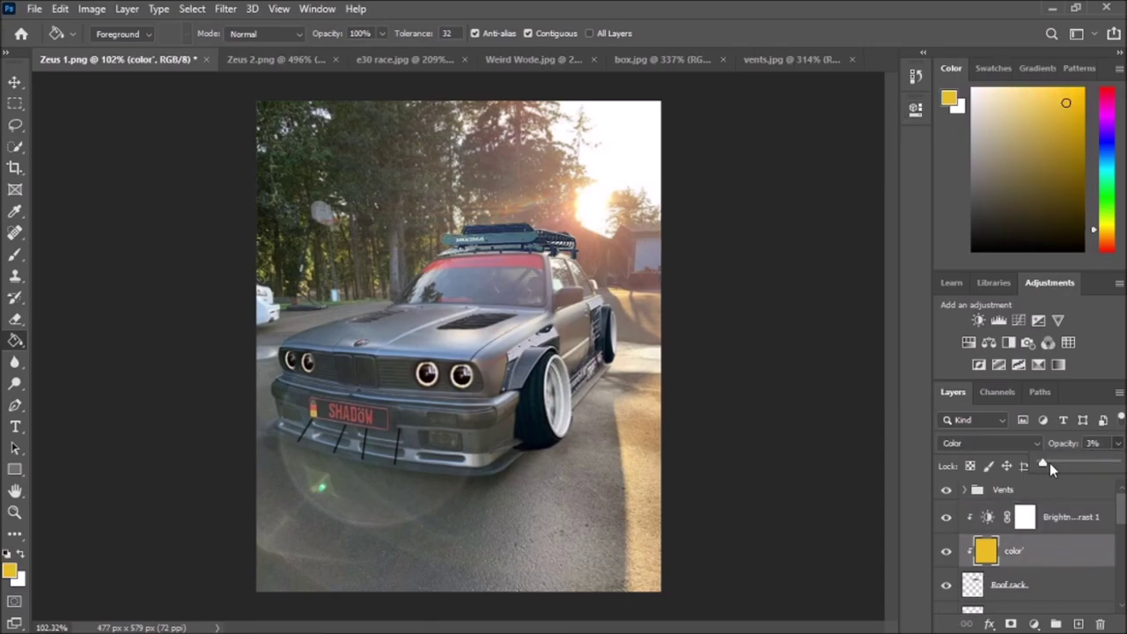
- Add clipped Brightness/Contrast and Curves layers, then refill the color layer with orange
{"action": "left_click", "coordinate": [979, 320]}
{"action": "left_click", "coordinate": [1018, 320]}
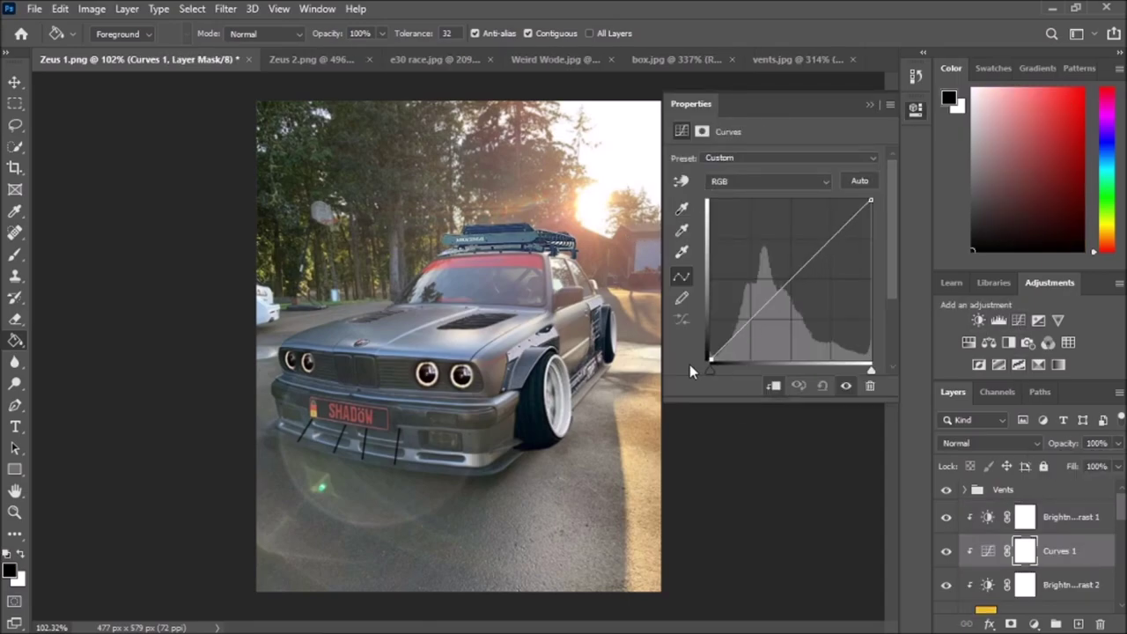
{"action": "left_click", "coordinate": [862, 112]}
{"action": "scroll", "coordinate": [1019, 563], "scroll_direction": "down", "scroll_amount": 1}
{"action": "left_click", "coordinate": [1019, 529]}
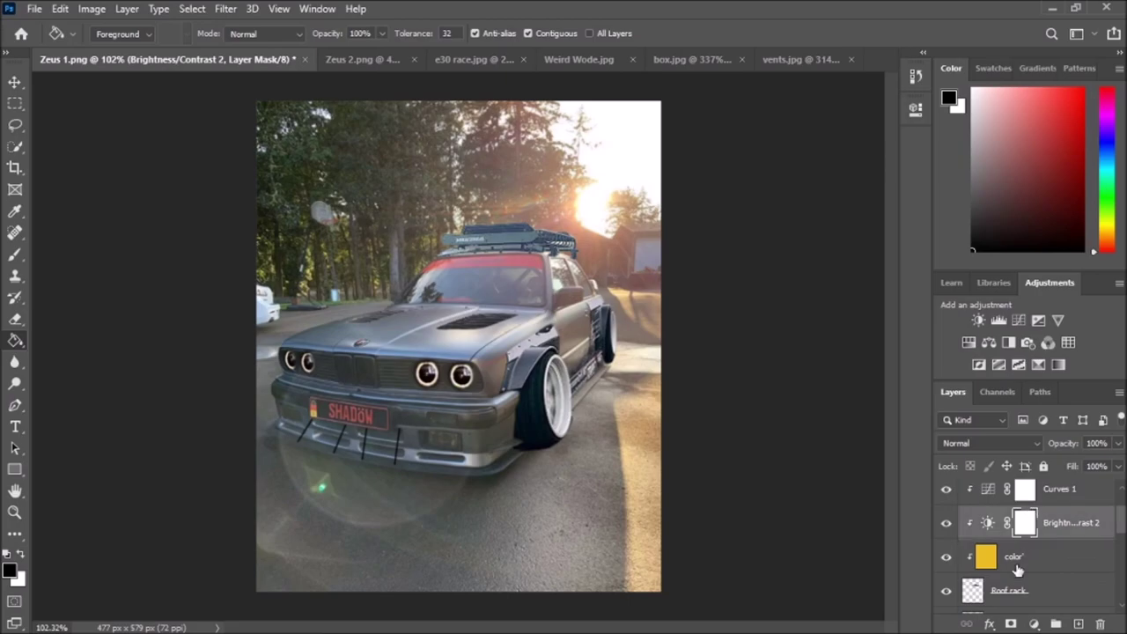
{"action": "left_click", "coordinate": [1019, 564]}
{"action": "left_click", "coordinate": [640, 277], "text": "alt"}
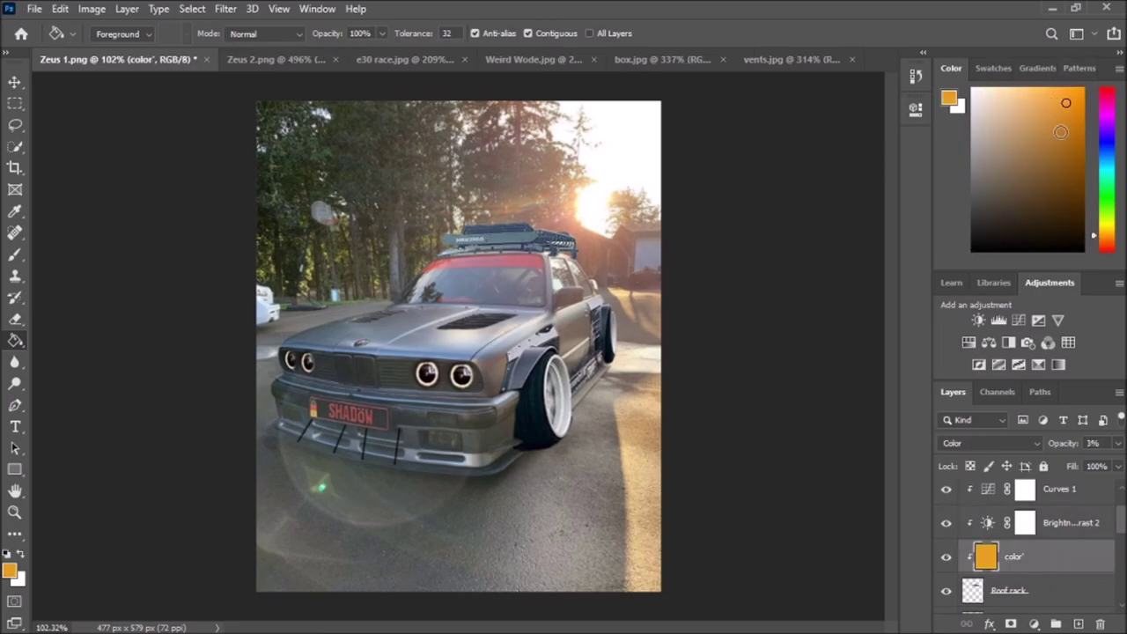
- Browse the Roof rack, Group 1 and Front Struts layers, then collapse Group 1
{"action": "scroll", "coordinate": [1074, 581], "scroll_direction": "down", "scroll_amount": 2}
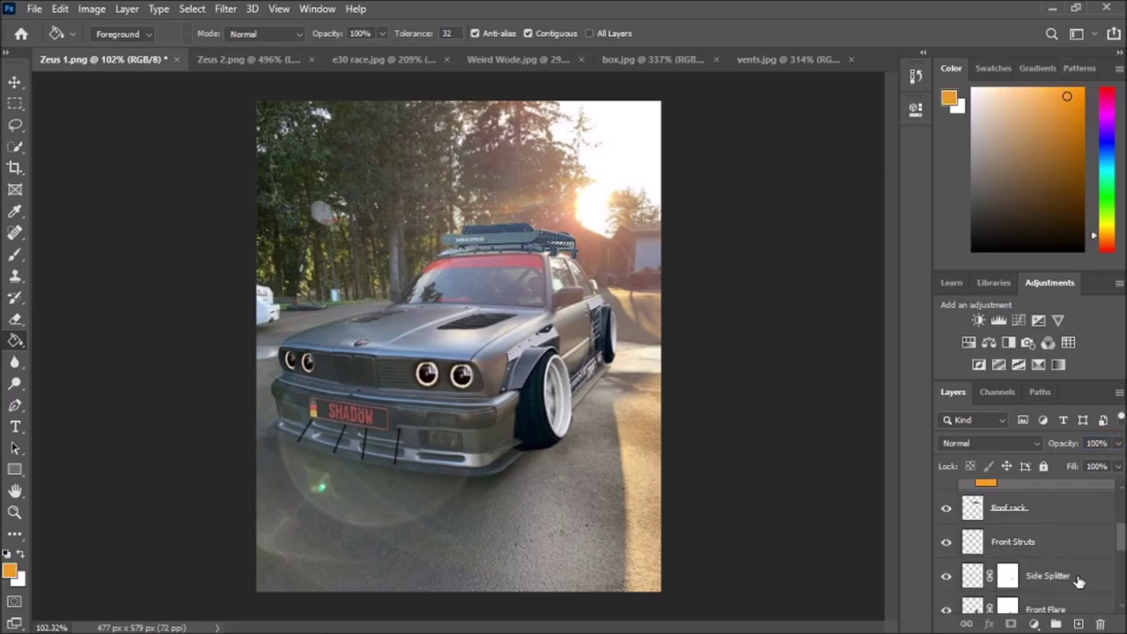
{"action": "left_click", "coordinate": [1066, 578]}
{"action": "left_click", "coordinate": [1061, 557]}
{"action": "scroll", "coordinate": [1060, 552], "scroll_direction": "down", "scroll_amount": 1}
{"action": "scroll", "coordinate": [1060, 552], "scroll_direction": "up", "scroll_amount": 2}
{"action": "left_click", "coordinate": [1061, 554]}
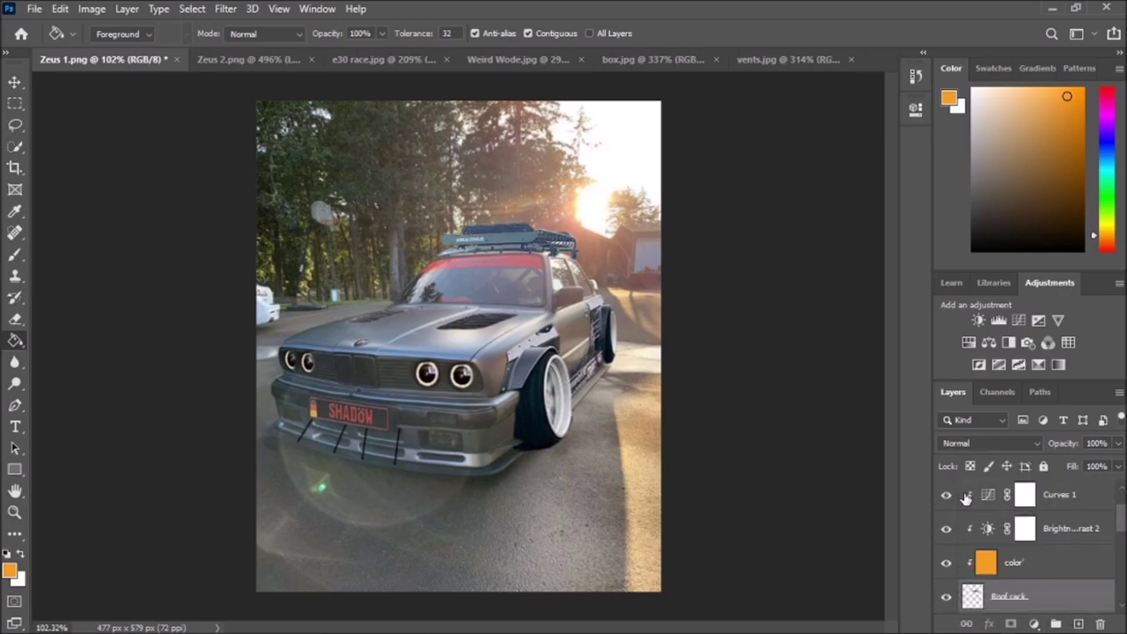
{"action": "scroll", "coordinate": [1061, 555], "scroll_direction": "up", "scroll_amount": 1}
{"action": "left_click", "coordinate": [1064, 546]}
{"action": "scroll", "coordinate": [1072, 564], "scroll_direction": "down", "scroll_amount": 2}
{"action": "scroll", "coordinate": [1072, 564], "scroll_direction": "up", "scroll_amount": 2}
{"action": "left_click", "coordinate": [1021, 555]}
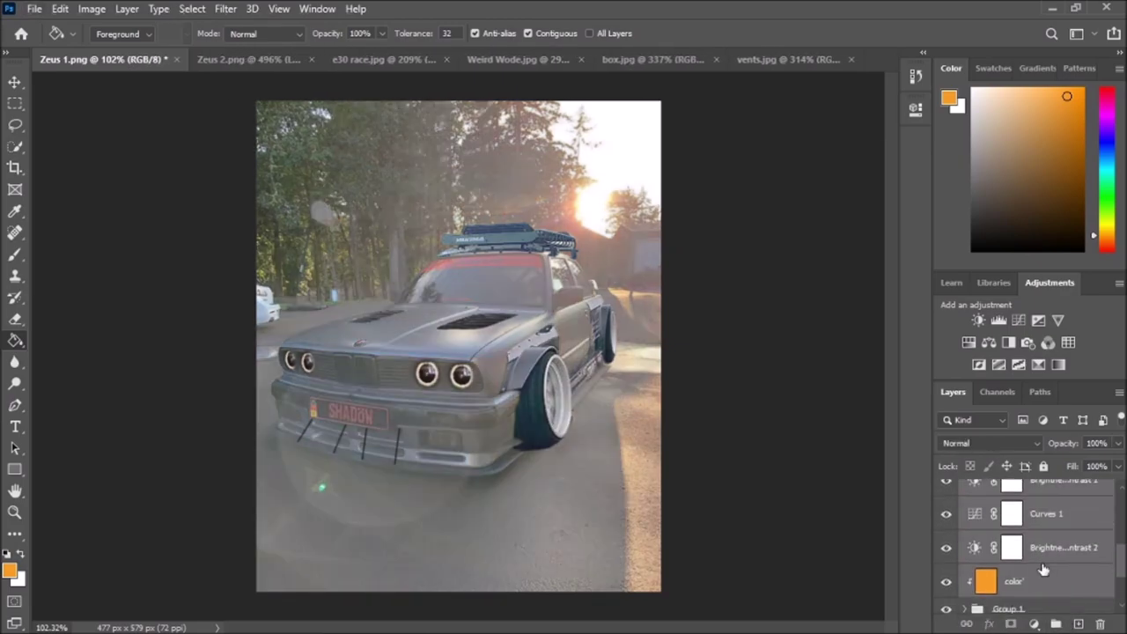
- Move Roof rack above the adjustment layers, then undo and redo through the history
{"action": "left_click_drag", "start_coordinate": [1064, 498], "coordinate": [1048, 555]}
{"action": "scroll", "coordinate": [1048, 554], "scroll_direction": "down", "scroll_amount": 2}
{"action": "scroll", "coordinate": [1048, 564], "scroll_direction": "down", "scroll_amount": 1}
{"action": "scroll", "coordinate": [1046, 573], "scroll_direction": "down", "scroll_amount": 1}
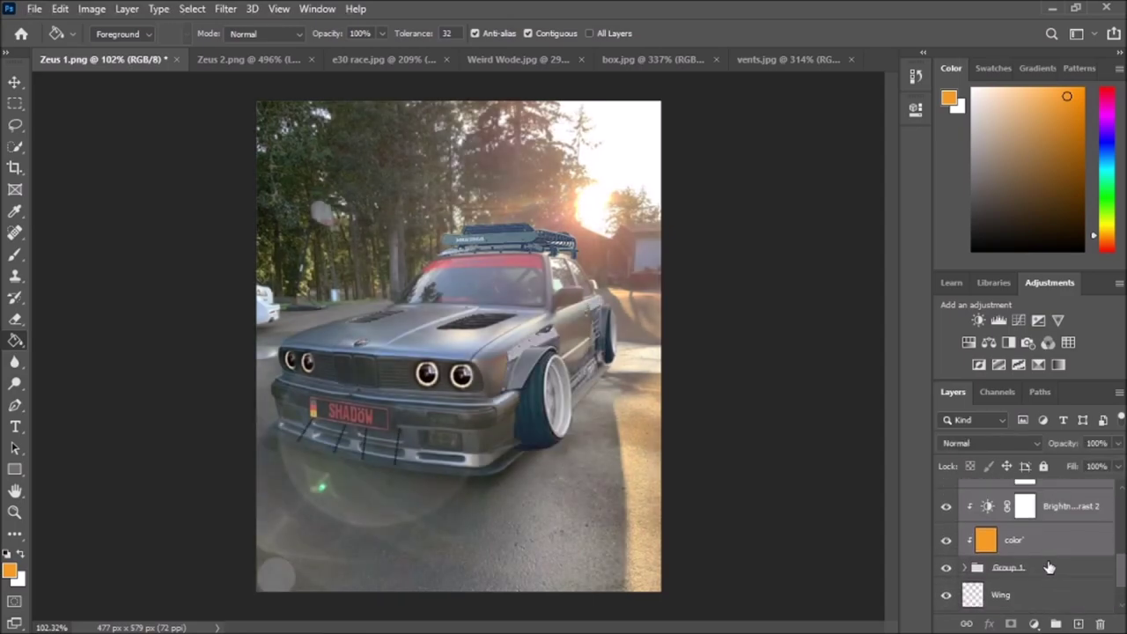
{"action": "scroll", "coordinate": [1046, 581], "scroll_direction": "down", "scroll_amount": 1}
{"action": "left_click", "coordinate": [1045, 581]}
{"action": "key", "text": "ctrl+z"}
{"action": "key", "text": "ctrl+z"}
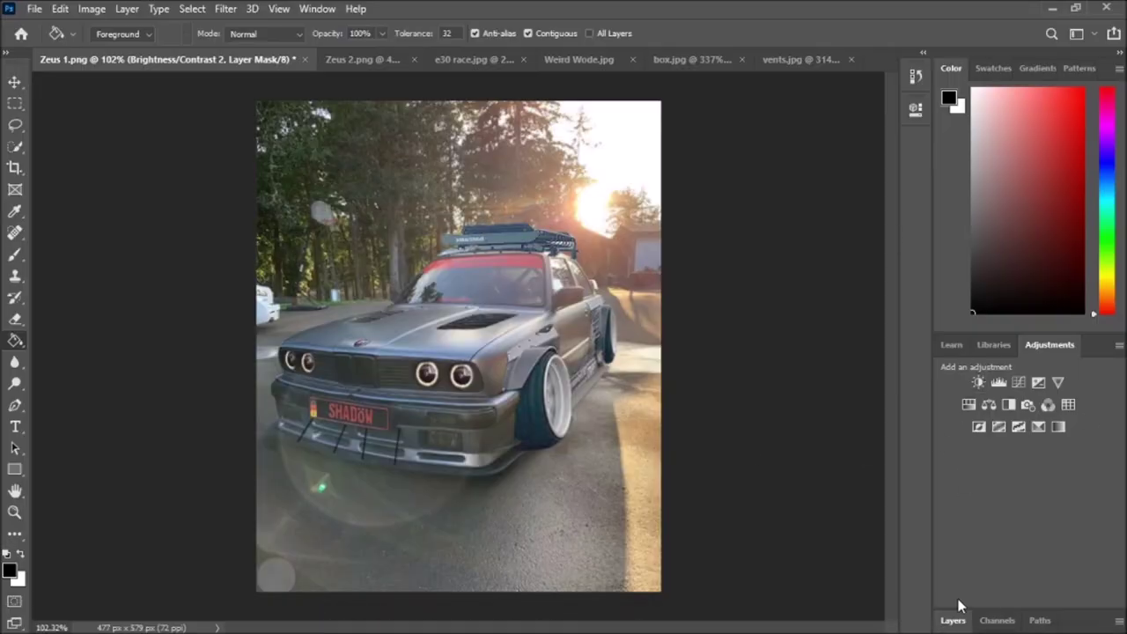
{"action": "key", "text": "ctrl+shift+z"}
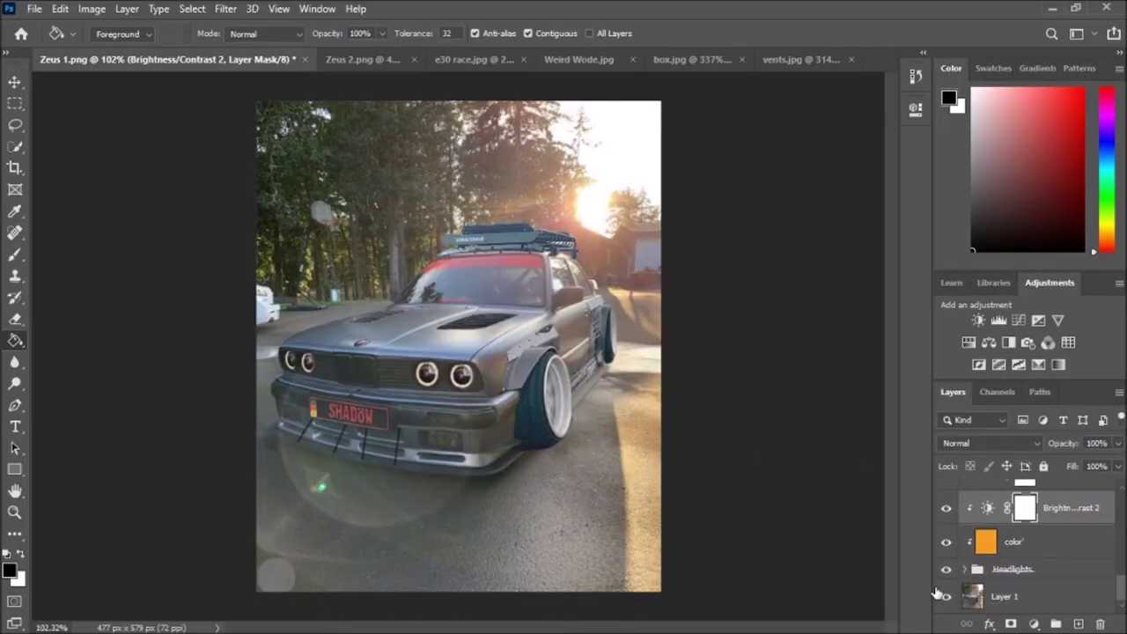
{"action": "key", "text": "ctrl+shift+z"}
{"action": "key", "text": "ctrl+shift+z"}
{"action": "key", "text": "ctrl+shift+z"}
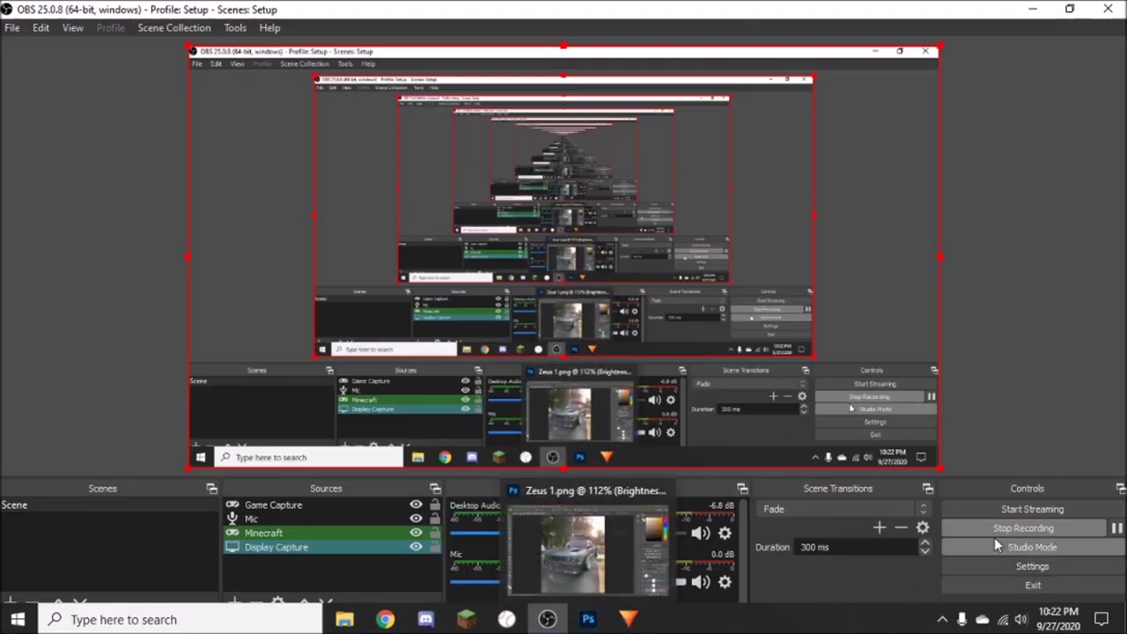
- Redo edits back to the orange colour grade and turn the Front Struts layer back on
{"action": "key", "text": "ctrl+shift+z"}
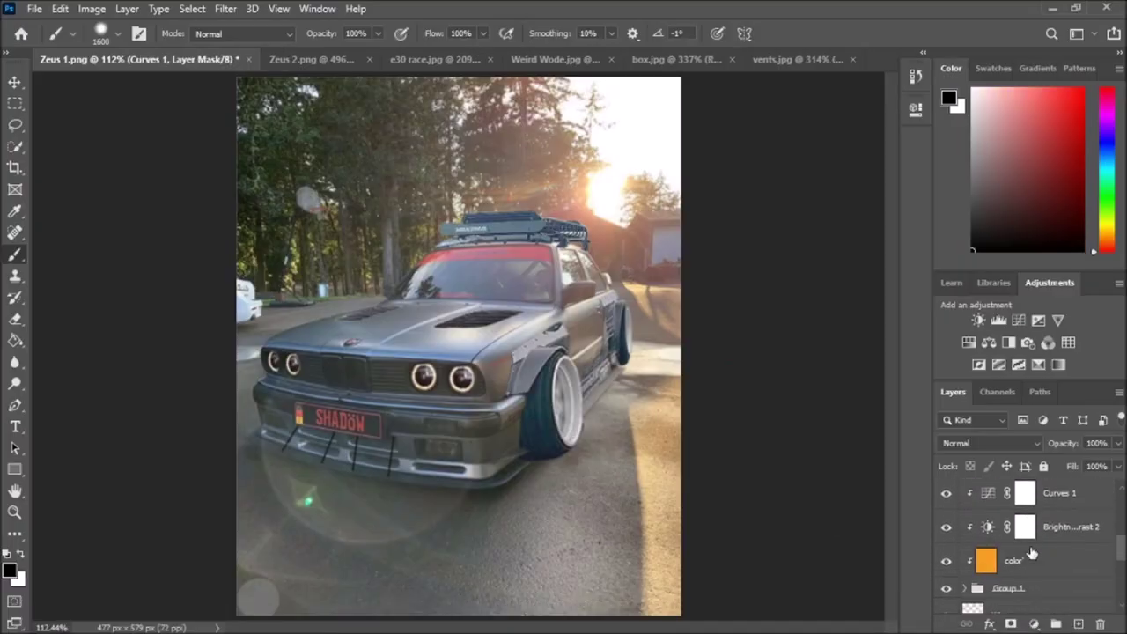
{"action": "key", "text": "ctrl+shift+z"}
{"action": "key", "text": "ctrl+shift+z"}
{"action": "key", "text": "ctrl+shift+z"}
{"action": "left_click", "coordinate": [946, 572]}
{"action": "scroll", "coordinate": [1013, 546], "scroll_direction": "down", "scroll_amount": 3}
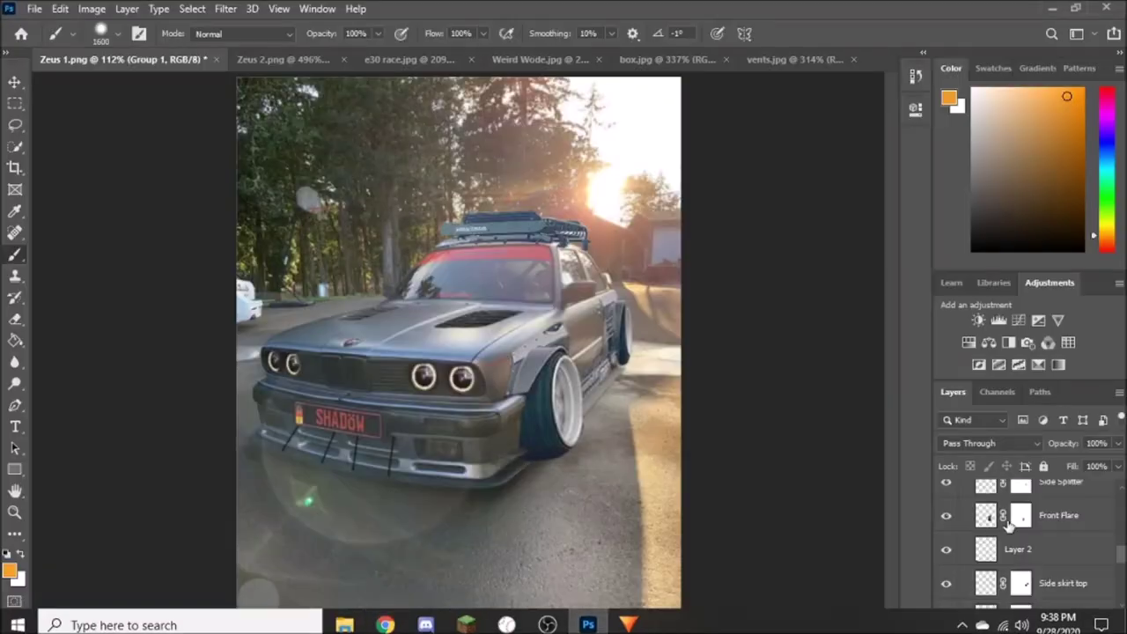
- Select Front Flare, step back in history to the original wheel, and zoom in with the Lasso tool
{"action": "left_click", "coordinate": [1010, 524]}
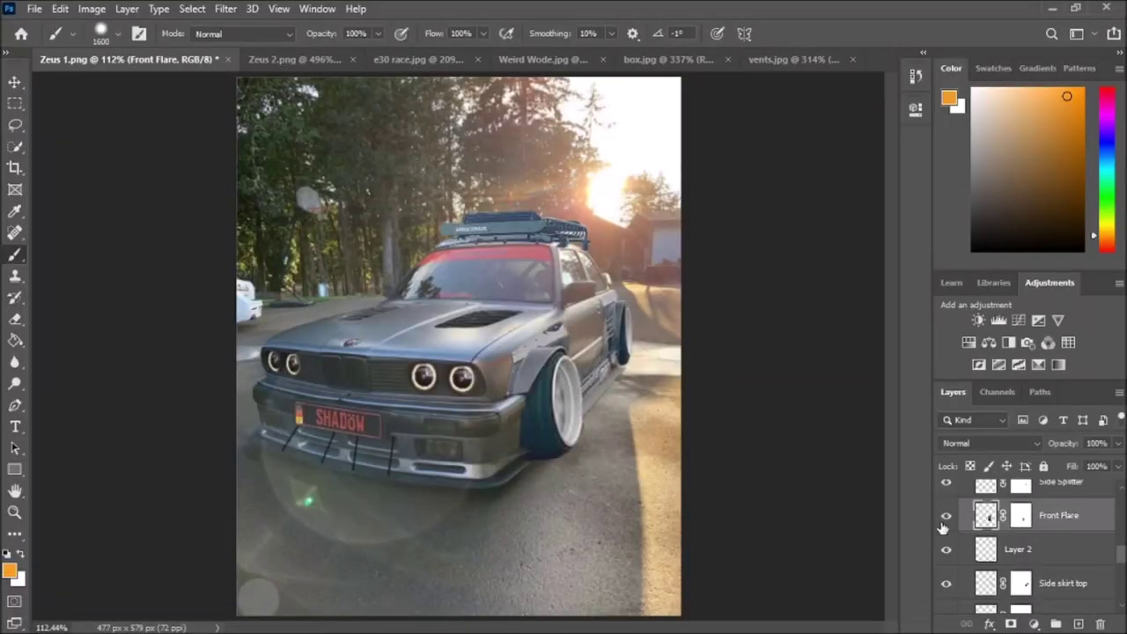
{"action": "key", "text": "ctrl+shift+z"}
{"action": "key", "text": "ctrl+shift+z"}
{"action": "key", "text": "ctrl+shift+z"}
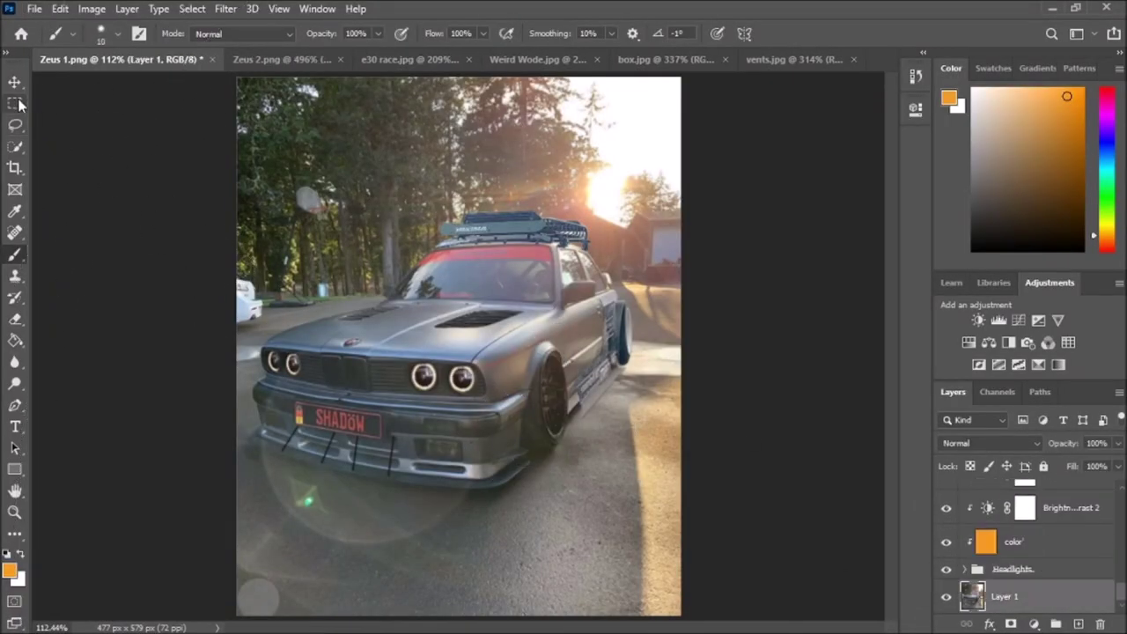
{"action": "left_click", "coordinate": [15, 124]}
{"action": "scroll", "coordinate": [484, 377], "scroll_direction": "up", "scroll_amount": 5}
{"action": "scroll", "coordinate": [401, 565], "scroll_direction": "up", "scroll_amount": 2}
- Trace the front fender flare with the Pen tool and copy it to a new layer
{"action": "key", "text": "p"}
{"action": "left_click", "coordinate": [396, 552]}
{"action": "left_click", "coordinate": [459, 508]}
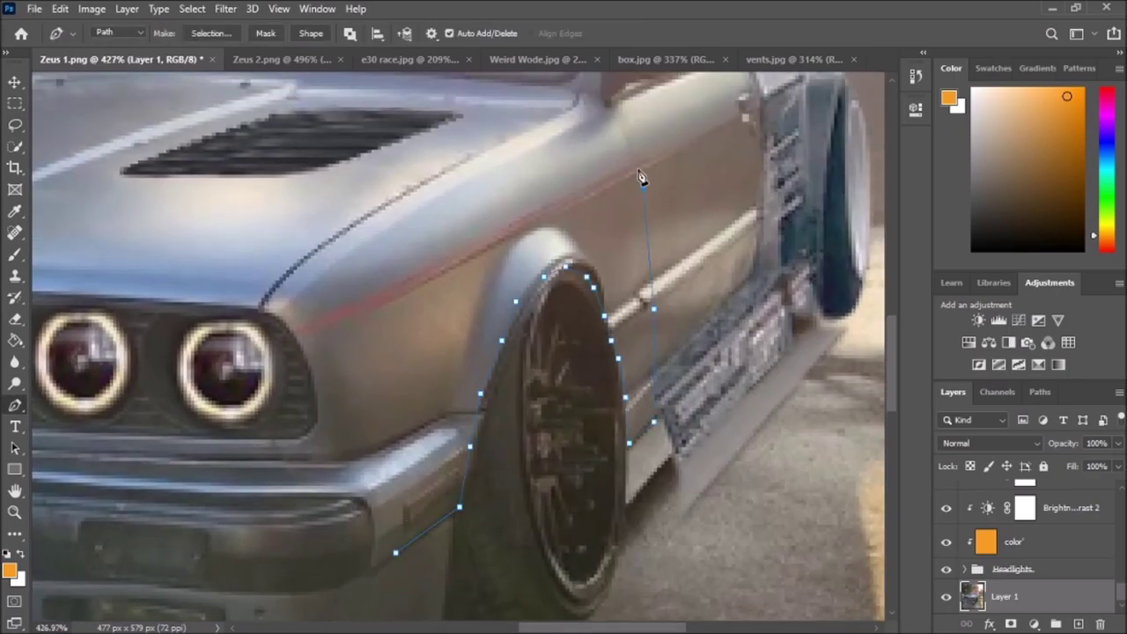
{"action": "right_click", "coordinate": [396, 552]}
{"action": "left_click", "coordinate": [441, 254]}
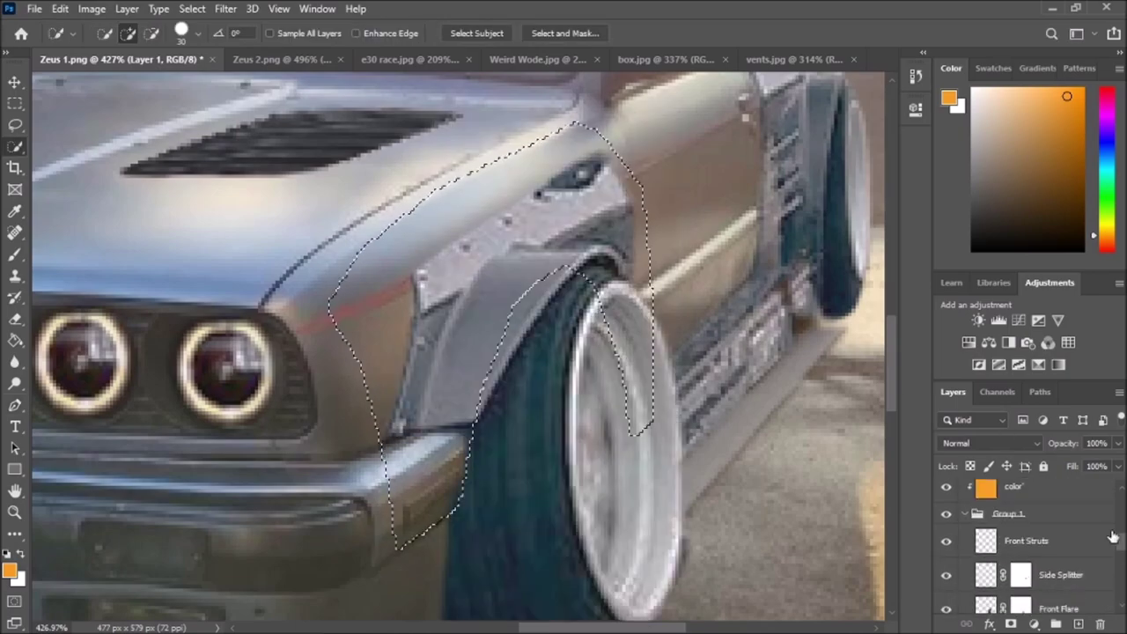
{"action": "key", "text": "Return"}
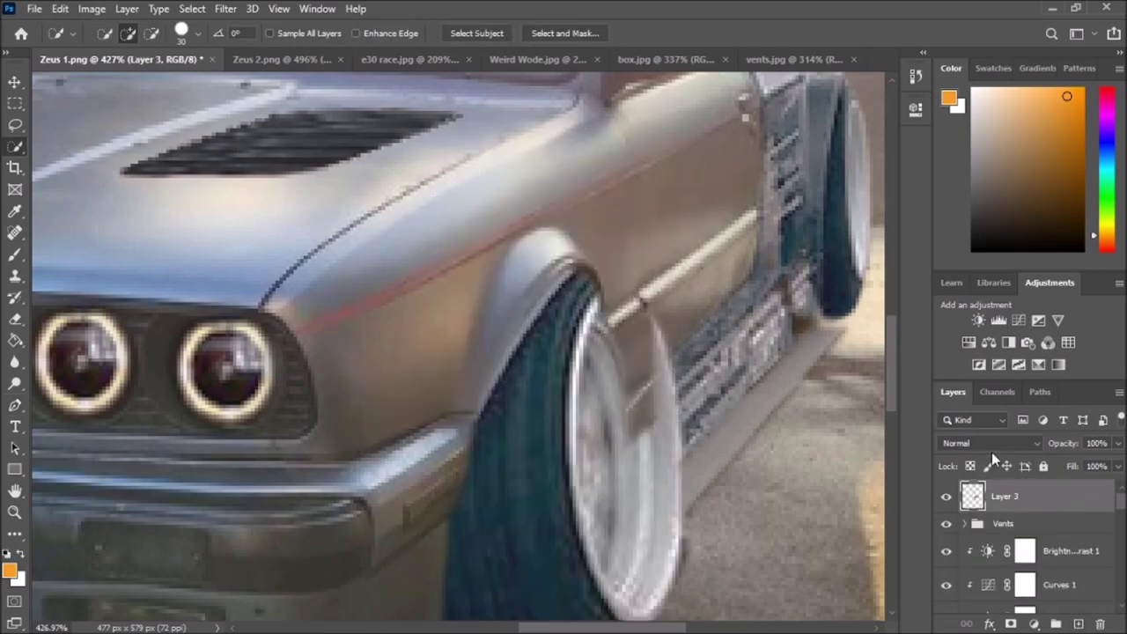
- Set the new fender layer's blend mode to Color and rename it Front Blend
{"action": "left_click", "coordinate": [991, 443]}
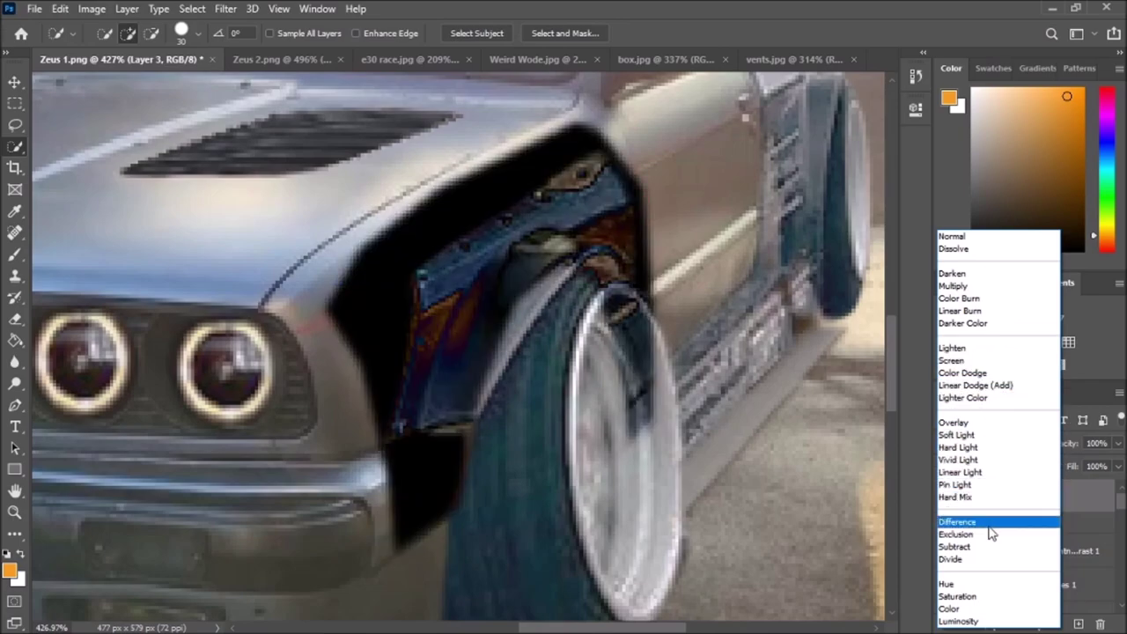
{"action": "left_click", "coordinate": [953, 610]}
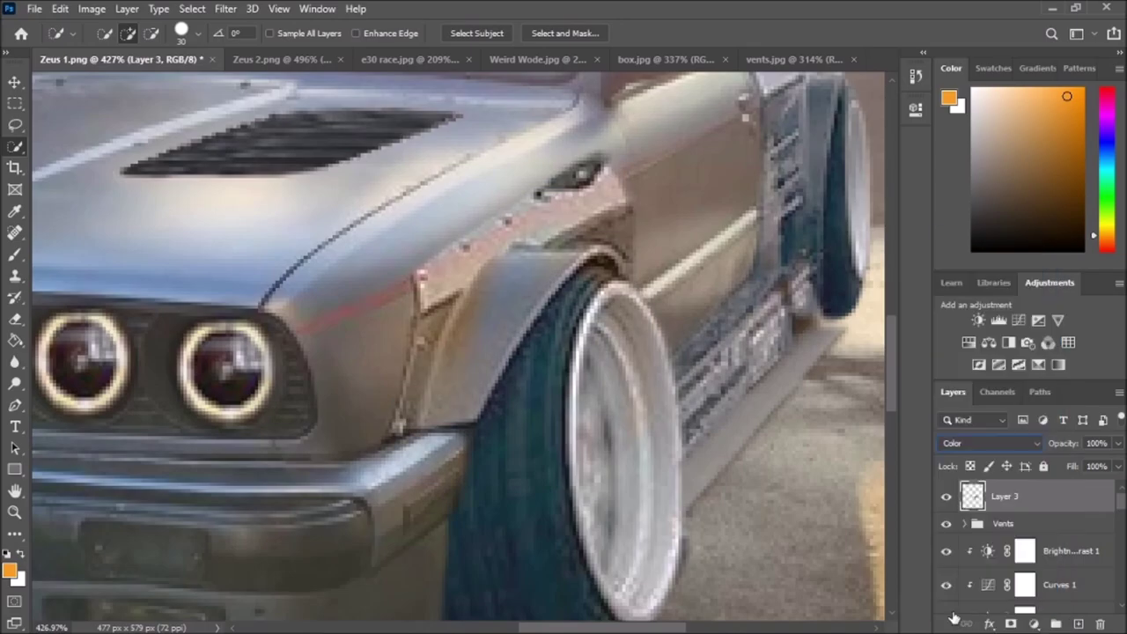
{"action": "scroll", "coordinate": [767, 428], "scroll_direction": "down", "scroll_amount": 5}
{"action": "scroll", "coordinate": [767, 428], "scroll_direction": "up", "scroll_amount": 3}
{"action": "left_click", "coordinate": [1004, 498]}
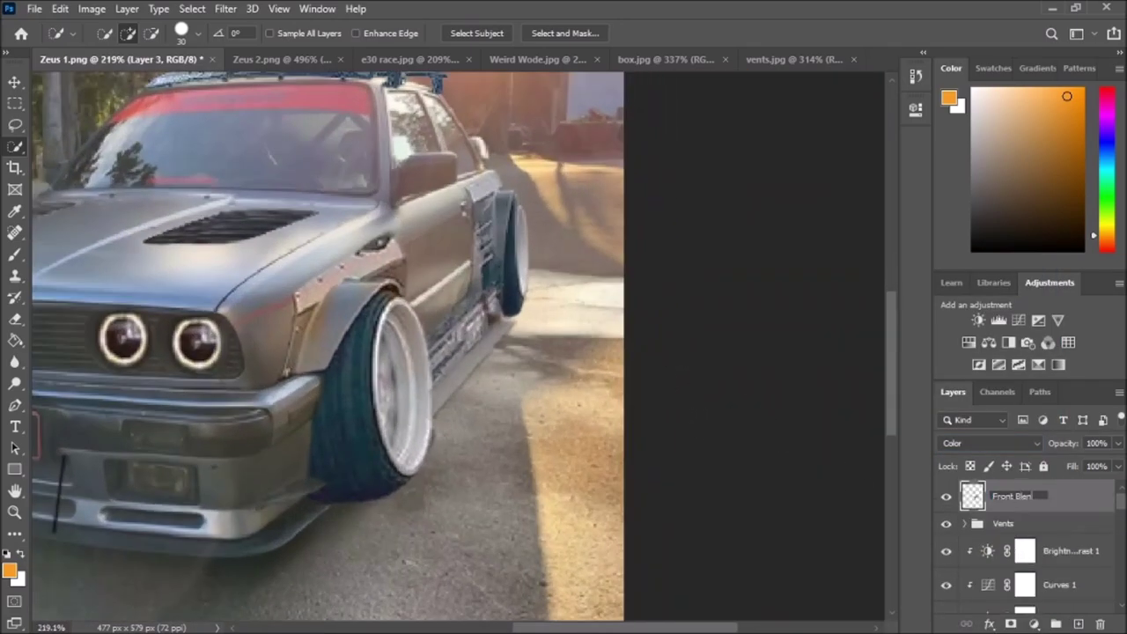
{"action": "scroll", "coordinate": [1004, 577], "scroll_direction": "down", "scroll_amount": 2}
- Trace the rear door area on the base photo and copy it to a new Rear blend layer
{"action": "scroll", "coordinate": [1005, 577], "scroll_direction": "down", "scroll_amount": 2}
{"action": "left_click", "coordinate": [1005, 596]}
{"action": "key", "text": "p"}
{"action": "scroll", "coordinate": [457, 370], "scroll_direction": "up", "scroll_amount": 3}
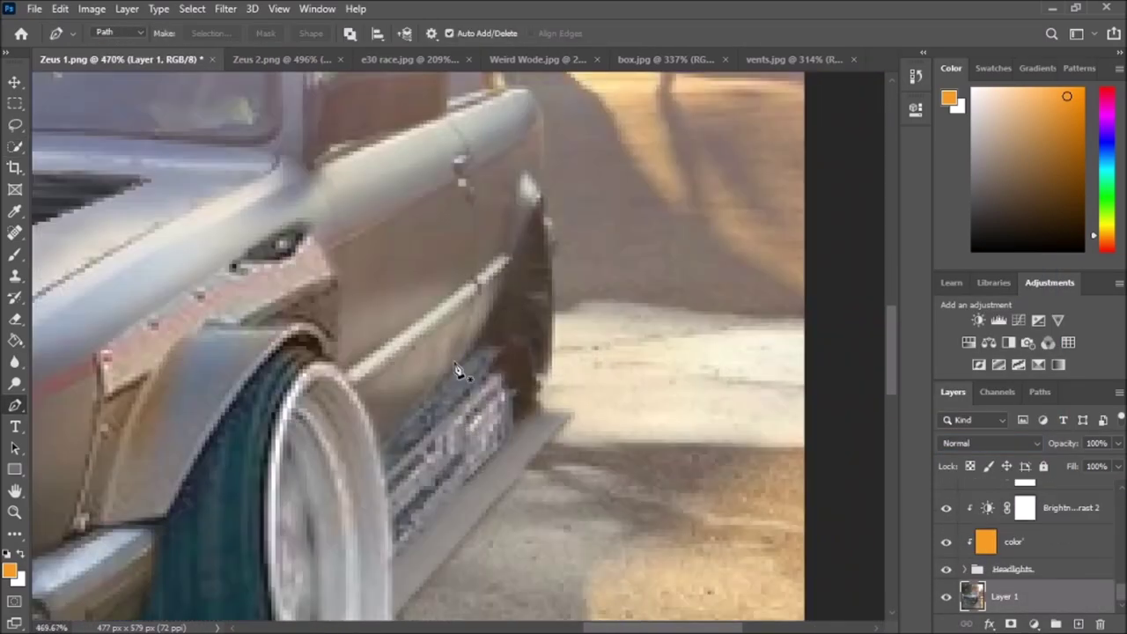
{"action": "left_click", "coordinate": [425, 367]}
{"action": "key", "text": "ctrl+Return"}
{"action": "key", "text": "w"}
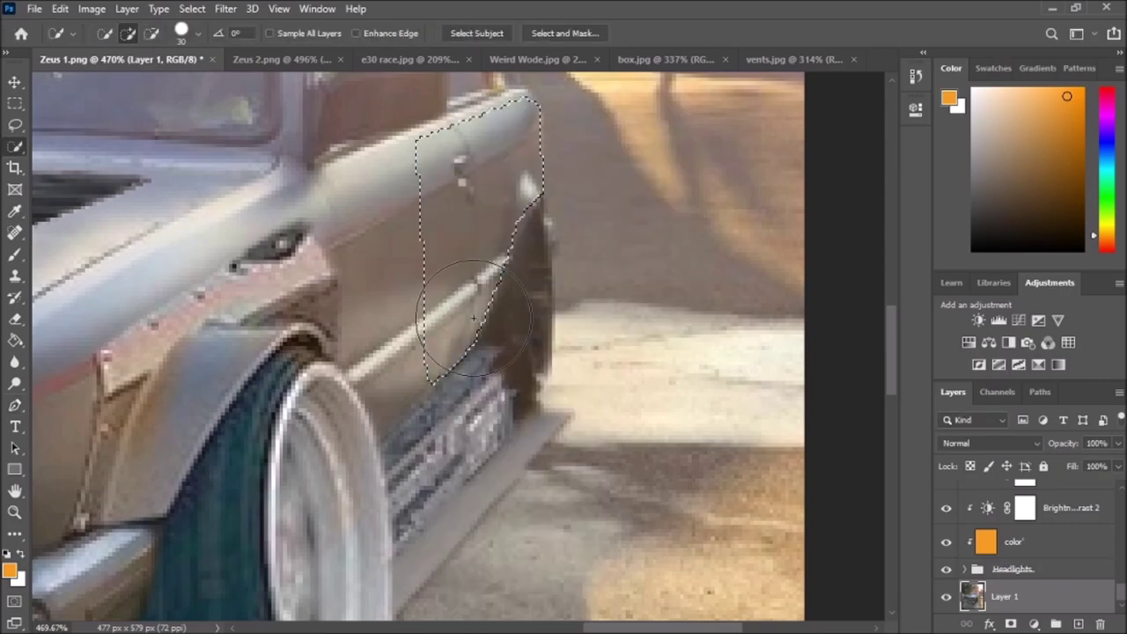
- Set the Rear blend layer to Color blending and nudge it with a transform
{"action": "scroll", "coordinate": [1031, 546], "scroll_direction": "up", "scroll_amount": 3}
{"action": "scroll", "coordinate": [1050, 610], "scroll_direction": "up", "scroll_amount": 2}
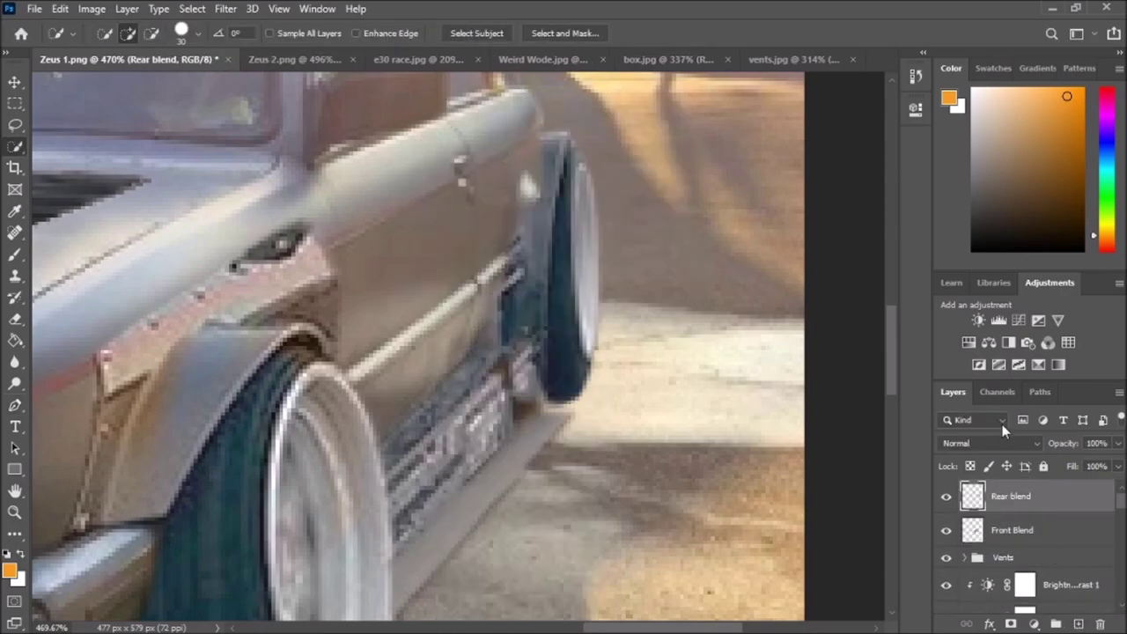
{"action": "left_click", "coordinate": [991, 443]}
{"action": "left_click", "coordinate": [977, 600]}
{"action": "key", "text": "ctrl+t"}
{"action": "left_click_drag", "start_coordinate": [652, 255], "coordinate": [667, 269]}
{"action": "key", "text": "Return"}
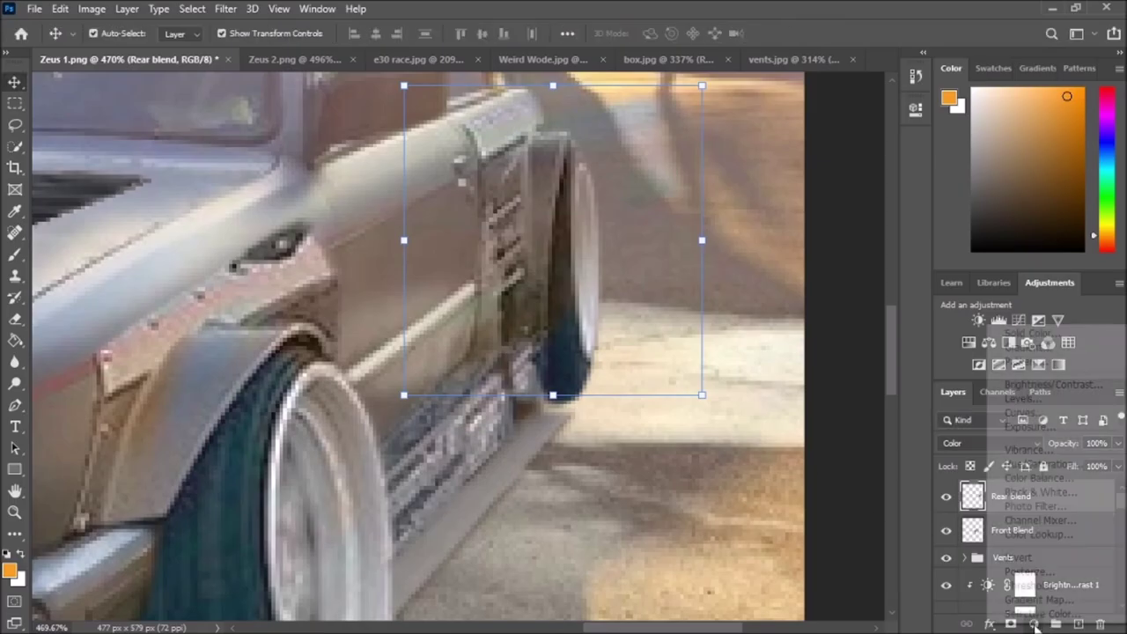
- Add a layer mask to Rear blend and paint black near the wheel
{"action": "left_click", "coordinate": [1035, 623]}
{"action": "key", "text": "b"}
{"action": "key", "text": "d"}
{"action": "mouse_move", "coordinate": [590, 294]}
{"action": "left_mouse_down"}
{"action": "mouse_move", "coordinate": [597, 345]}
{"action": "mouse_move", "coordinate": [594, 291]}
{"action": "left_mouse_up"}
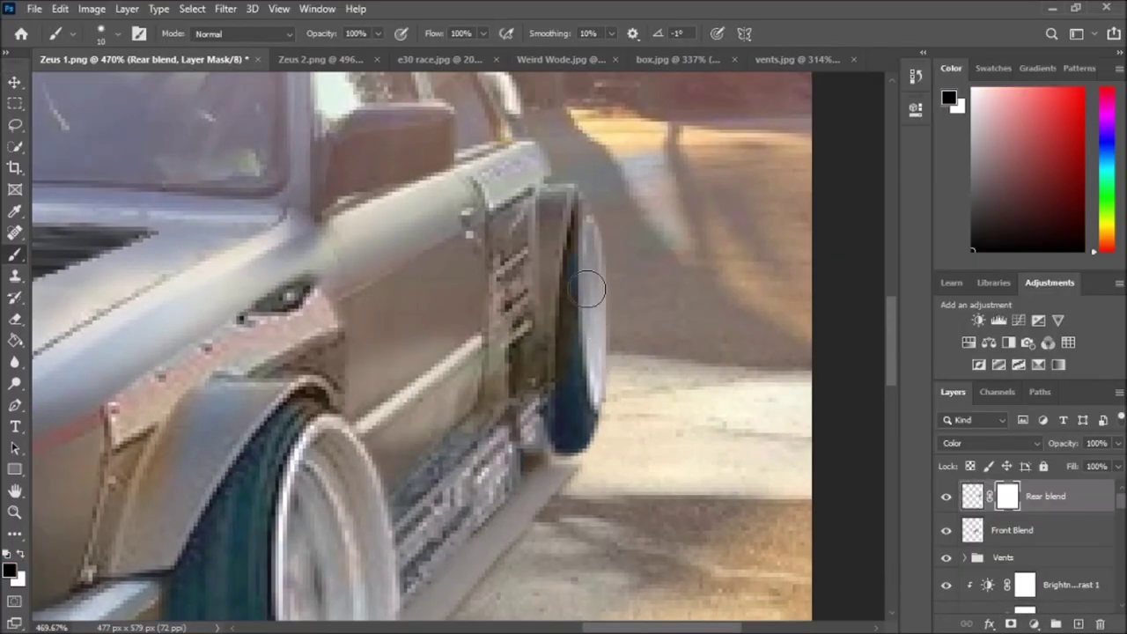
{"action": "scroll", "coordinate": [594, 291], "scroll_direction": "down", "scroll_amount": 5}
- Rotate the Front Blend fender piece about -7° to match the wheel
{"action": "left_click", "coordinate": [1013, 530]}
{"action": "key", "text": "ctrl+t"}
{"action": "left_click_drag", "start_coordinate": [361, 476], "coordinate": [502, 298]}
{"action": "left_click_drag", "start_coordinate": [189, 403], "coordinate": [154, 401]}
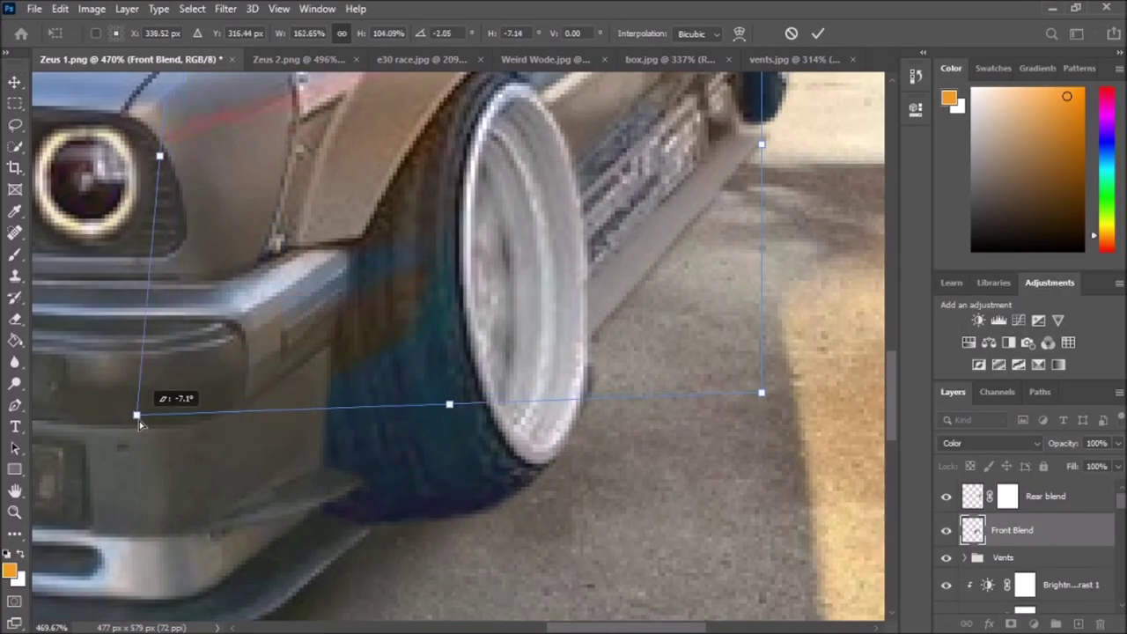
{"action": "key", "text": "Return"}
- Add a layer mask to Front Blend and switch to the Brush for blending its edges
{"action": "left_click", "coordinate": [1011, 623]}
{"action": "key", "text": "b"}
{"action": "scroll", "coordinate": [405, 429], "scroll_direction": "up", "scroll_amount": 2}
{"action": "scroll", "coordinate": [520, 273], "scroll_direction": "down", "scroll_amount": 2}
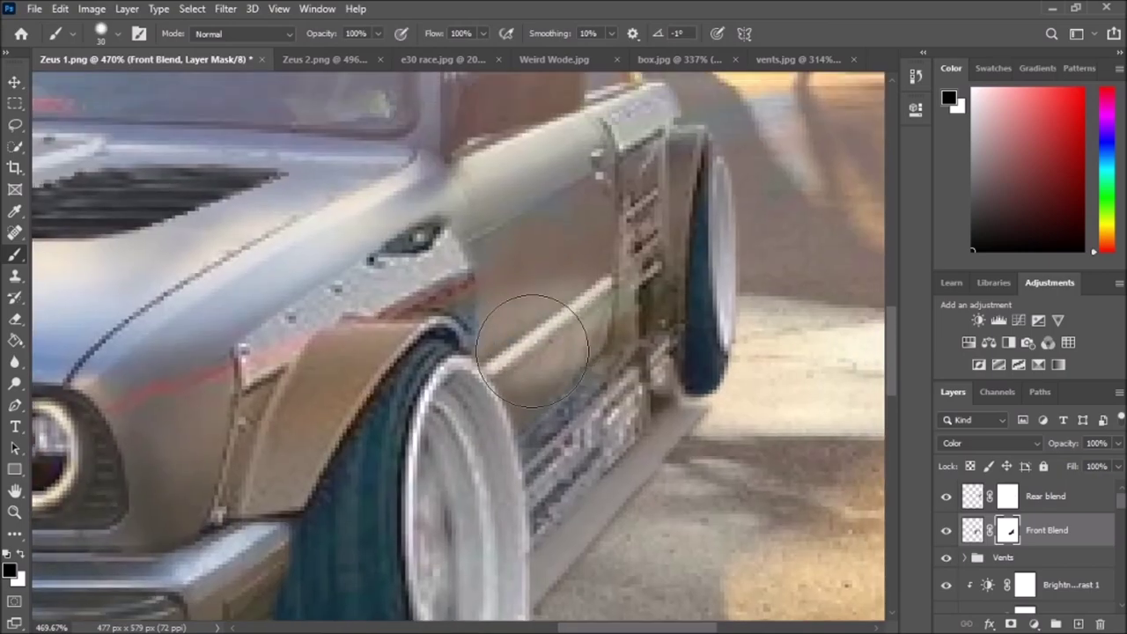
{"action": "scroll", "coordinate": [564, 304], "scroll_direction": "down", "scroll_amount": 2}
- Create a new top layer named 'Background'
{"action": "key", "text": "ctrl+shift+alt+n"}
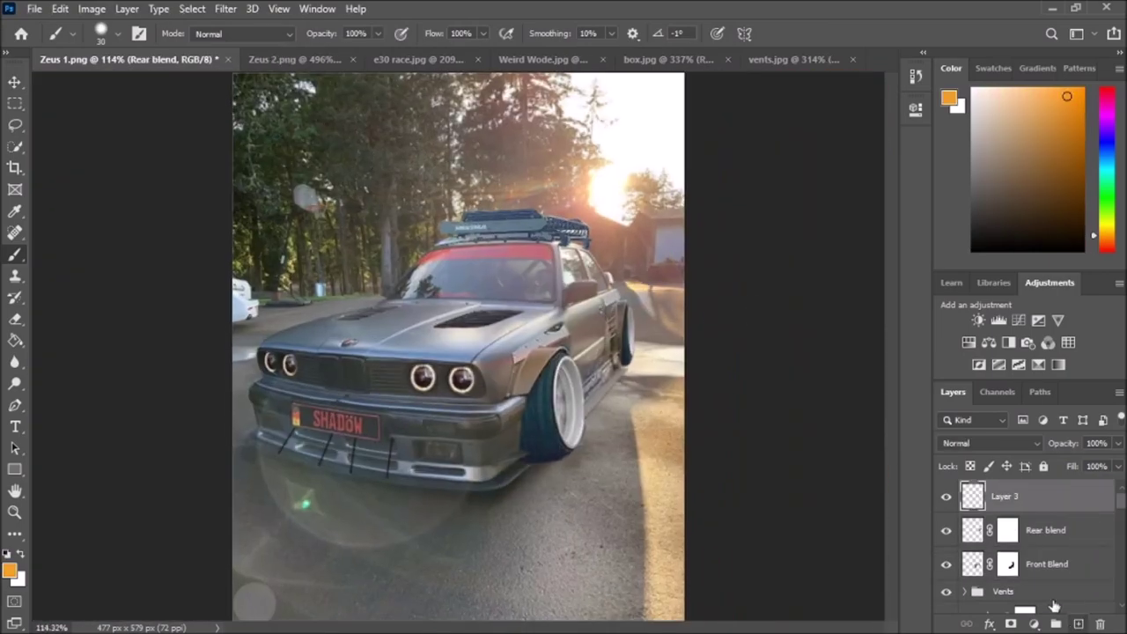
{"action": "double_click", "coordinate": [1013, 496]}
{"action": "type", "text": "Background"}
{"action": "key", "text": "Return"}
- Spot-heal the basketball backboard and hoop pole out of the trees
{"action": "key", "text": "j"}
{"action": "scroll", "coordinate": [374, 300], "scroll_direction": "up", "scroll_amount": 3}
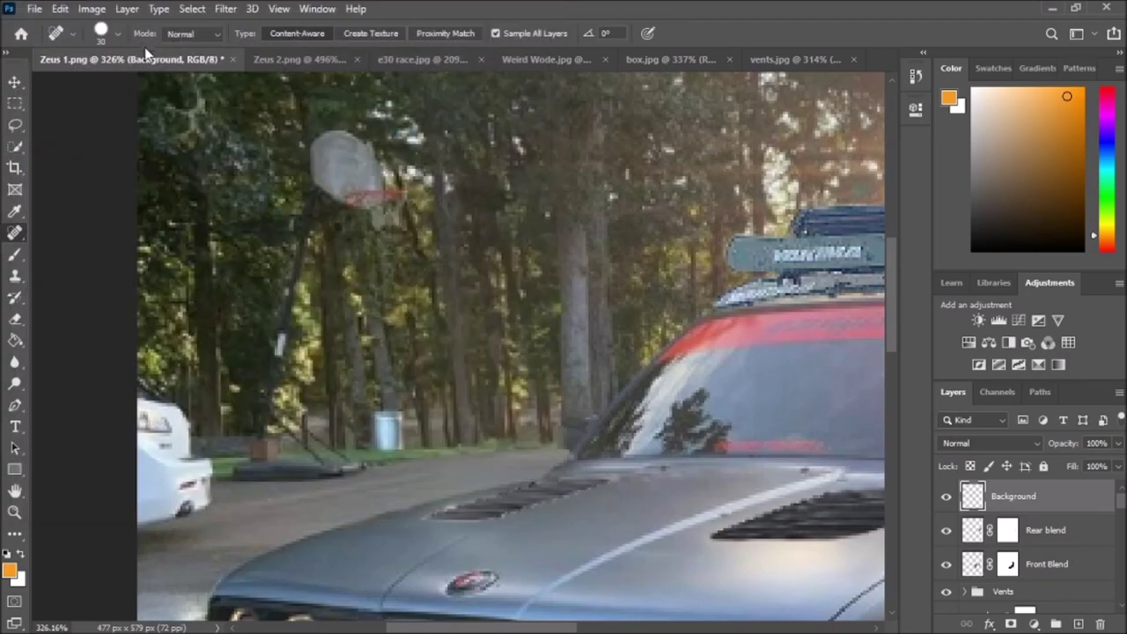
{"action": "left_click", "coordinate": [117, 32]}
{"action": "left_click_drag", "start_coordinate": [387, 172], "coordinate": [327, 168]}
{"action": "left_click_drag", "start_coordinate": [313, 223], "coordinate": [265, 424]}
{"action": "key", "text": "bracketleft"}
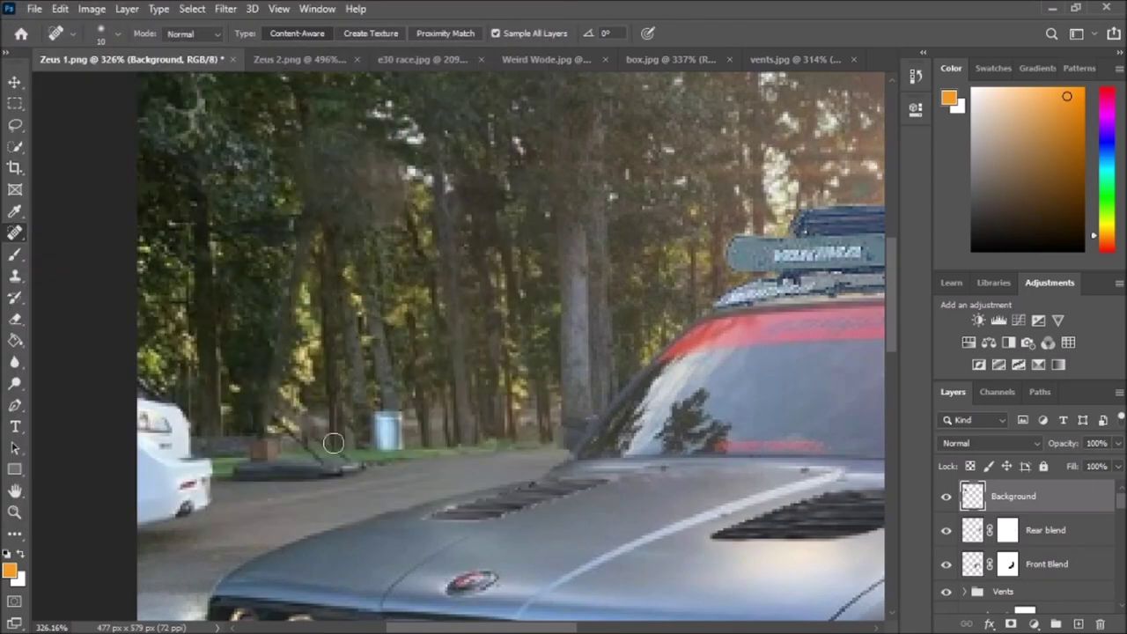
{"action": "key", "text": "ctrl+z"}
{"action": "key", "text": "ctrl+z"}
{"action": "left_click", "coordinate": [117, 33]}
{"action": "left_click_drag", "start_coordinate": [387, 211], "coordinate": [313, 145]}
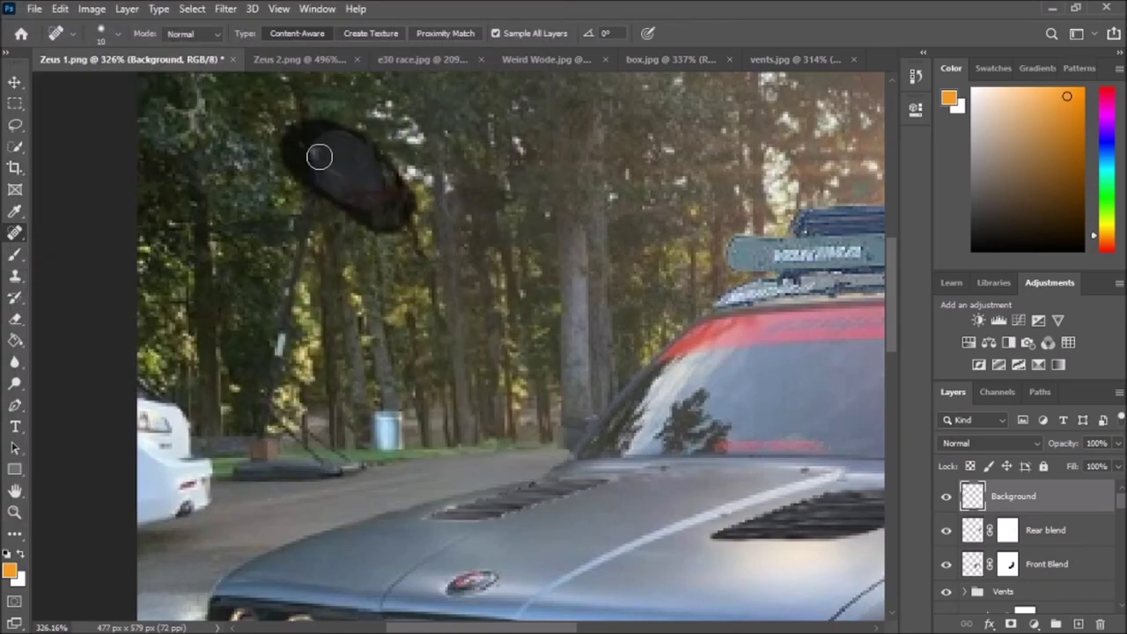
- Retouch out the parked white car, dark curb and road-edge smudge
{"action": "left_click_drag", "start_coordinate": [274, 338], "coordinate": [391, 307]}
{"action": "left_click_drag", "start_coordinate": [326, 466], "coordinate": [259, 480]}
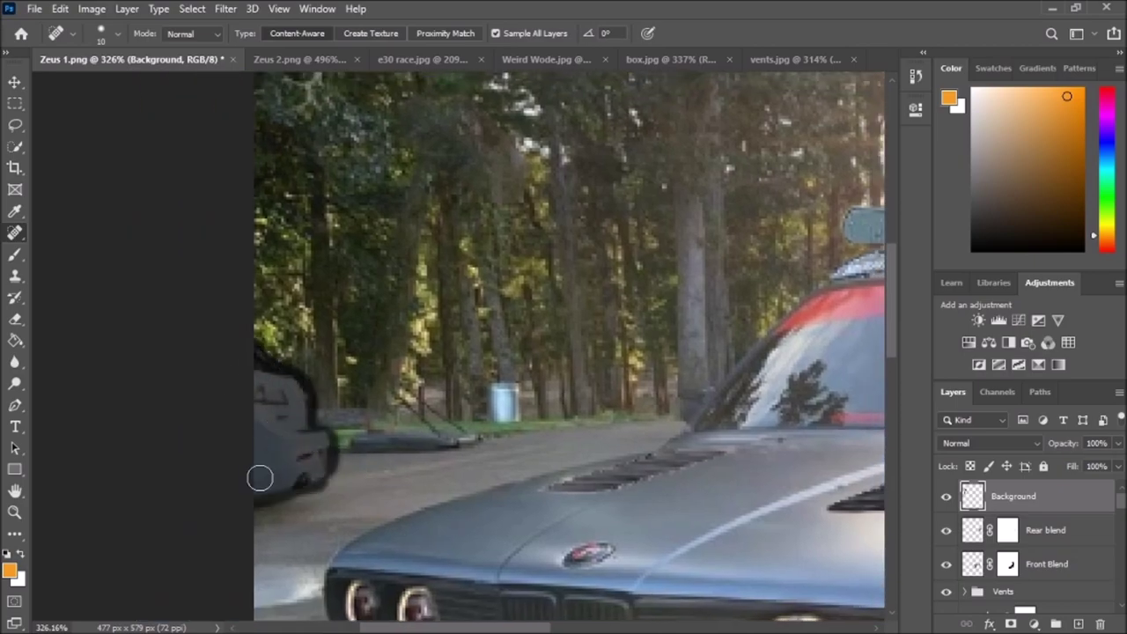
{"action": "left_click_drag", "start_coordinate": [474, 438], "coordinate": [314, 453]}
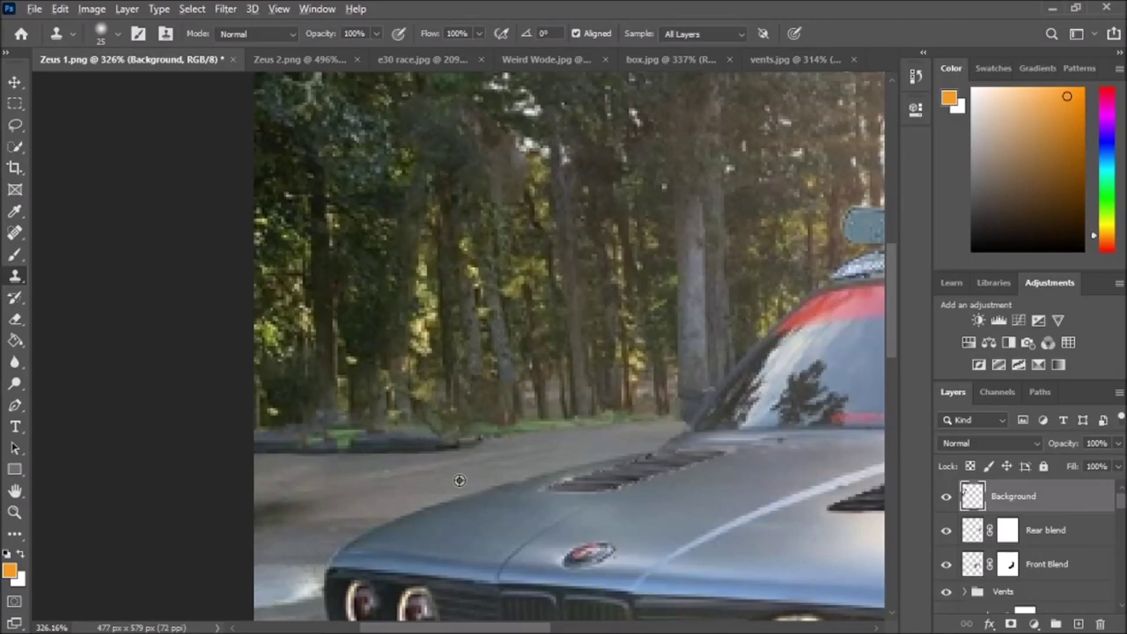
{"action": "left_click_drag", "start_coordinate": [487, 428], "coordinate": [360, 411]}
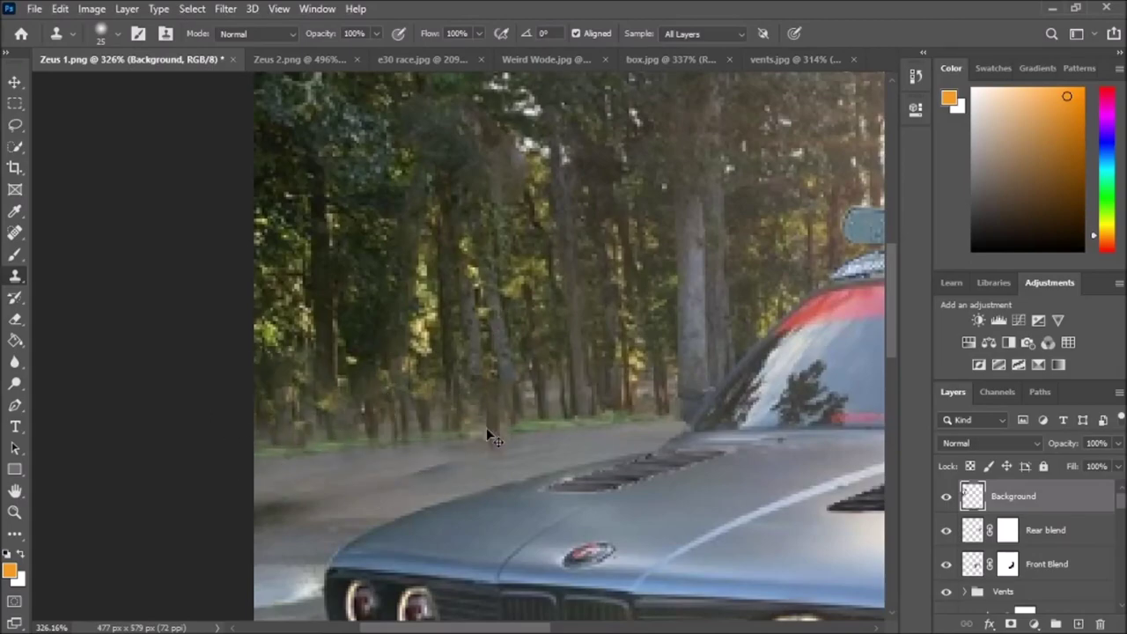
{"action": "key", "text": "ctrl+0"}
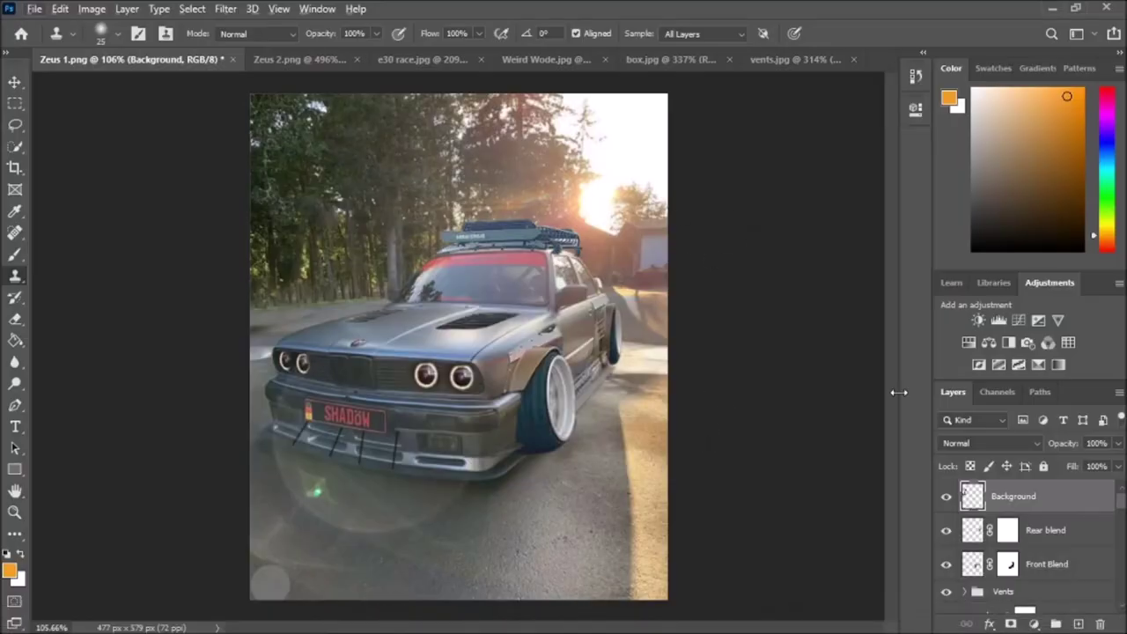
- Select the whole canvas on the top Background layer and open the Camera Raw filter
{"action": "key", "text": "j"}
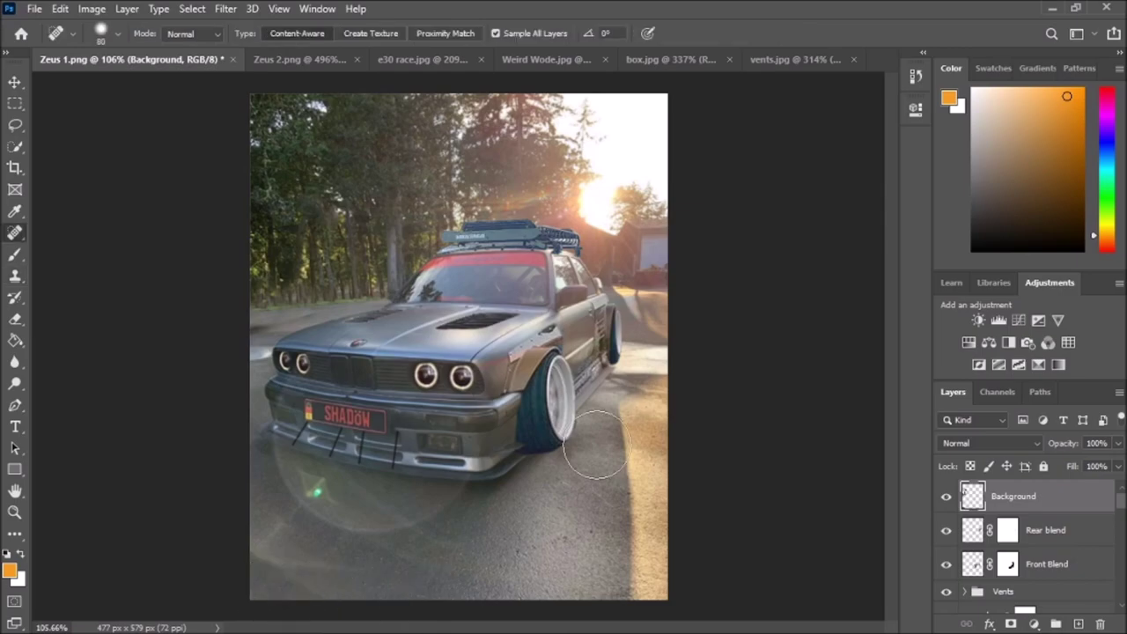
{"action": "key", "text": "ctrl+a"}
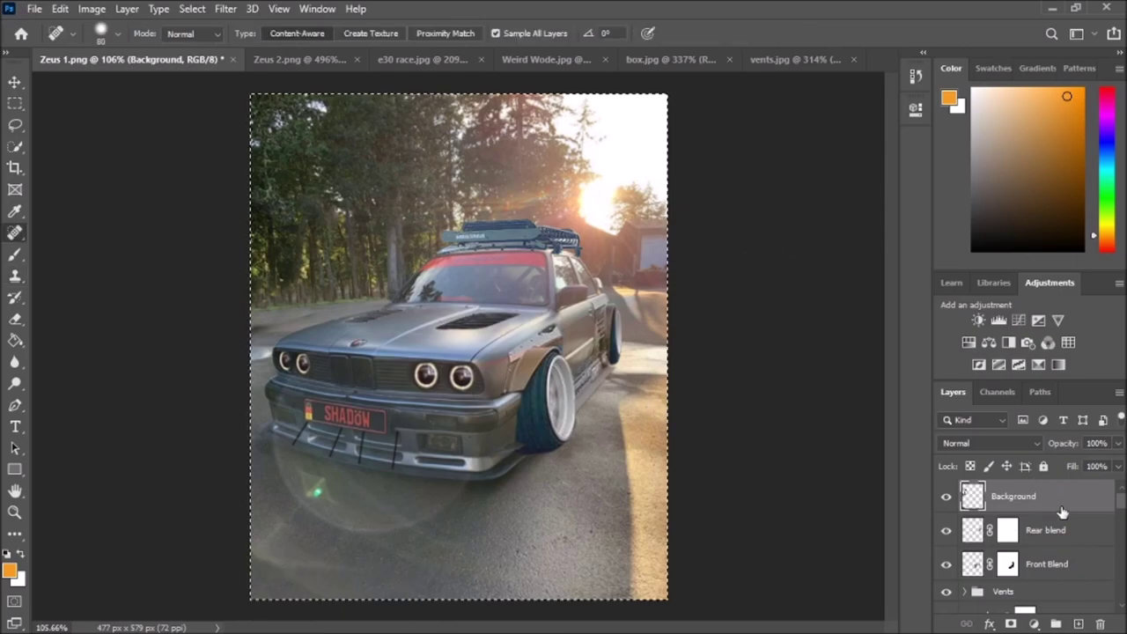
{"action": "right_click", "coordinate": [1074, 511]}
{"action": "left_click", "coordinate": [1030, 511]}
{"action": "key", "text": "ctrl+shift+a"}
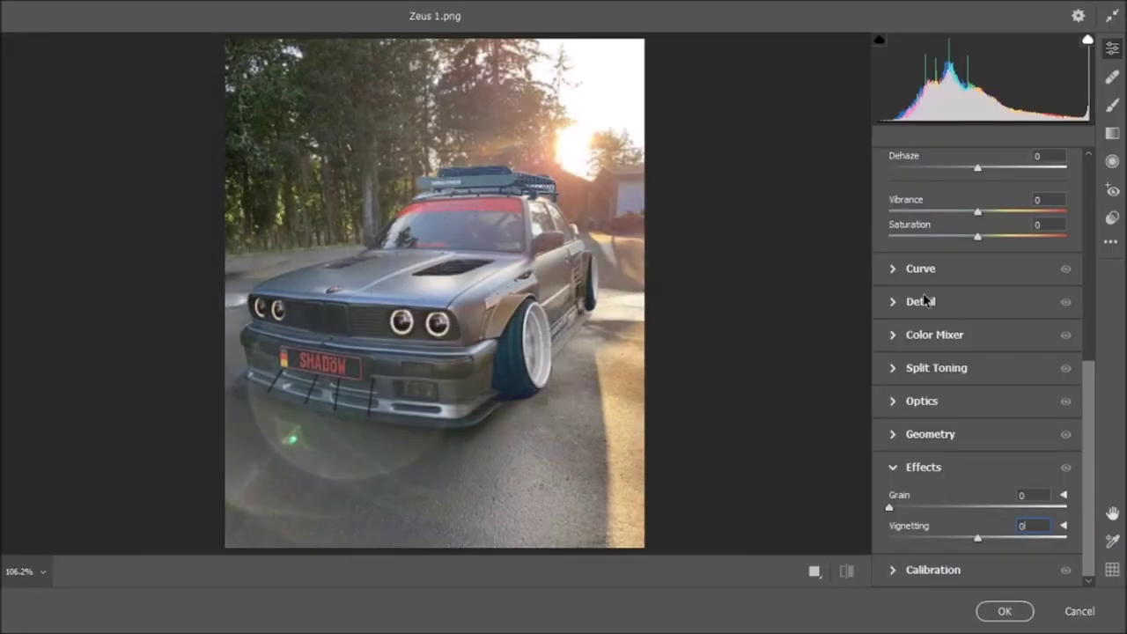
- Warm Temperature to +25, set Clarity +36 and add a slight vignette
{"action": "scroll", "coordinate": [1013, 432], "scroll_direction": "up", "scroll_amount": 5}
{"action": "left_click_drag", "start_coordinate": [978, 435], "coordinate": [1009, 435]}
{"action": "scroll", "coordinate": [994, 219], "scroll_direction": "up", "scroll_amount": 1}
{"action": "left_click_drag", "start_coordinate": [994, 214], "coordinate": [1001, 214]}
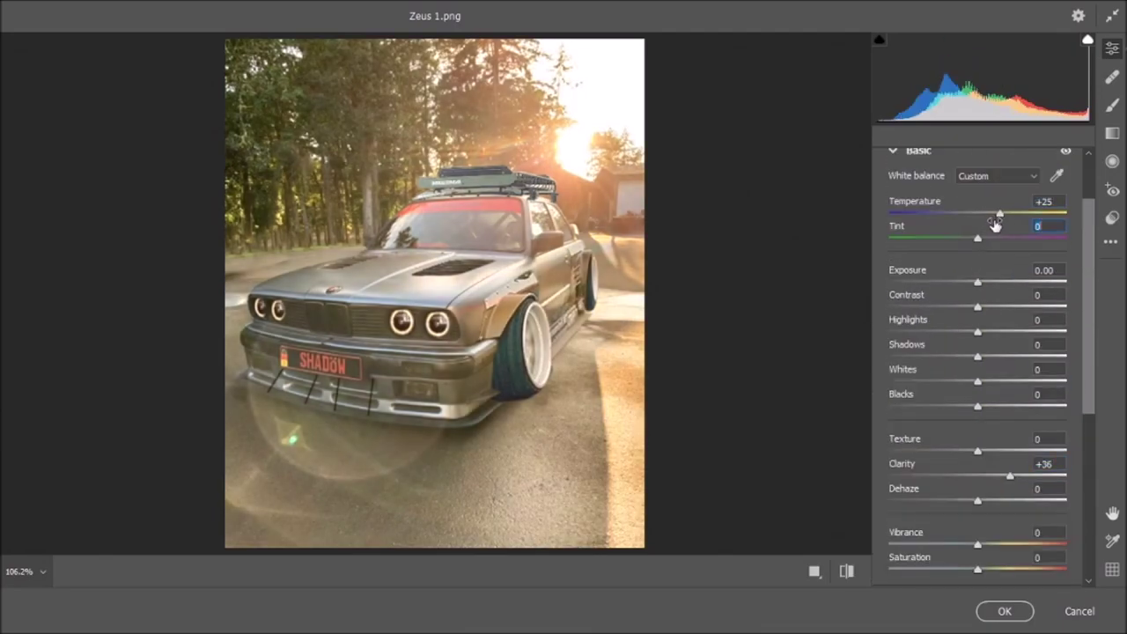
{"action": "scroll", "coordinate": [988, 346], "scroll_direction": "down", "scroll_amount": 5}
{"action": "scroll", "coordinate": [988, 346], "scroll_direction": "down", "scroll_amount": 3}
{"action": "left_click_drag", "start_coordinate": [969, 537], "coordinate": [989, 536]}
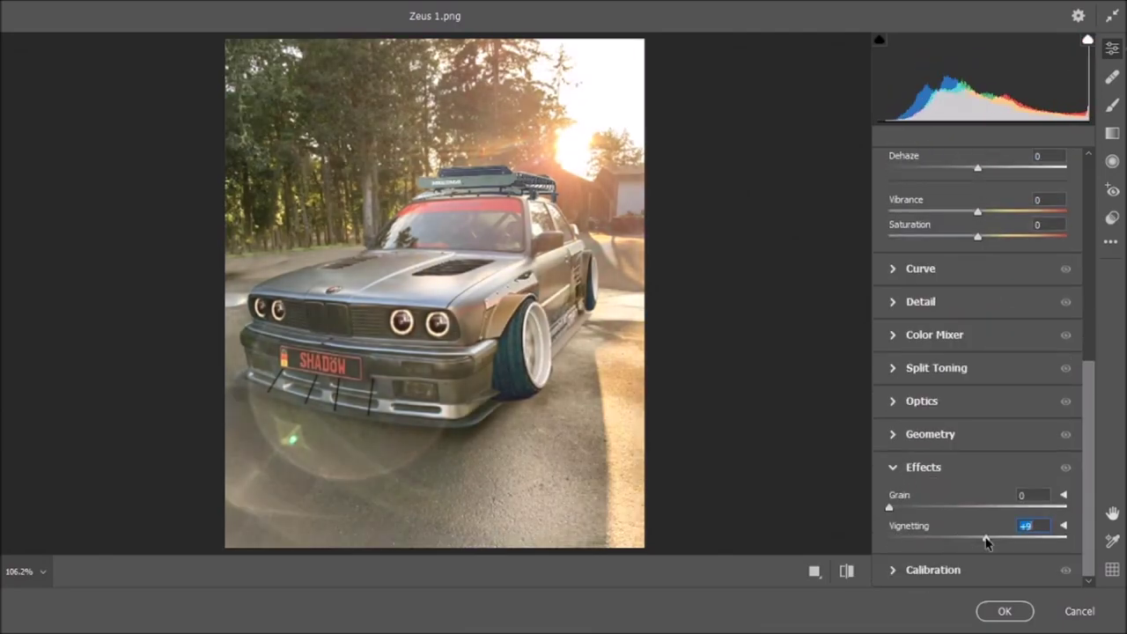
- Brighten the Greens luminance to +98 in the Color Mixer
{"action": "left_click", "coordinate": [893, 467]}
{"action": "left_click", "coordinate": [892, 266]}
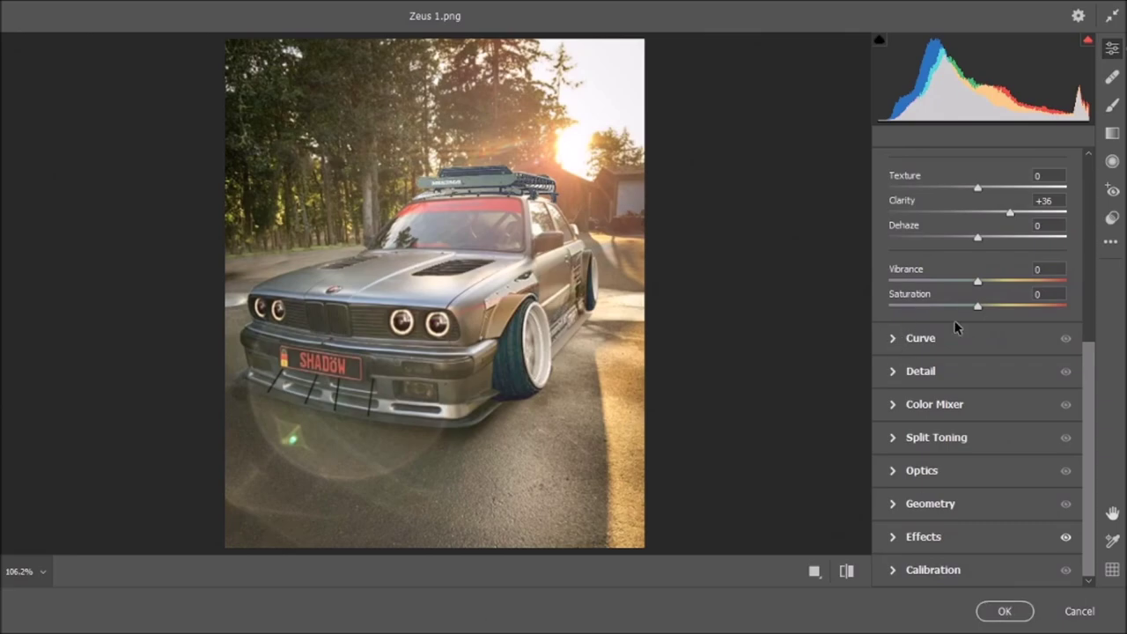
{"action": "left_click", "coordinate": [934, 404]}
{"action": "left_click_drag", "start_coordinate": [978, 400], "coordinate": [1064, 401]}
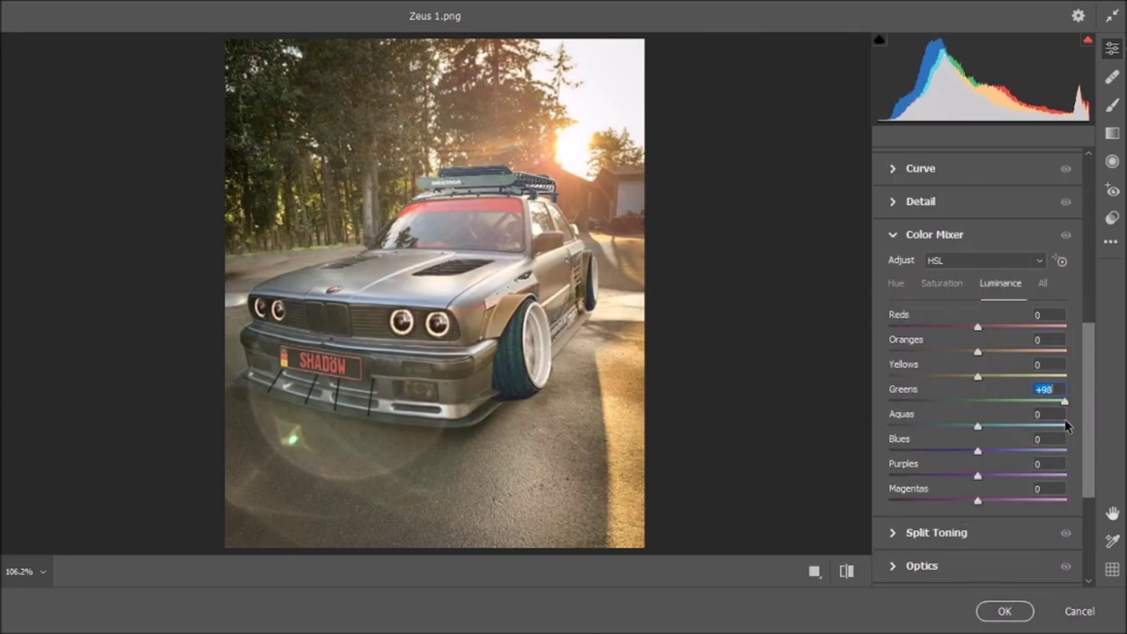
{"action": "left_click", "coordinate": [893, 234]}
- Shift calibration primaries (red hue -18, sat -33; green hue -44, sat -19) and tint highlights warm (hue 25)
{"action": "left_click", "coordinate": [893, 569]}
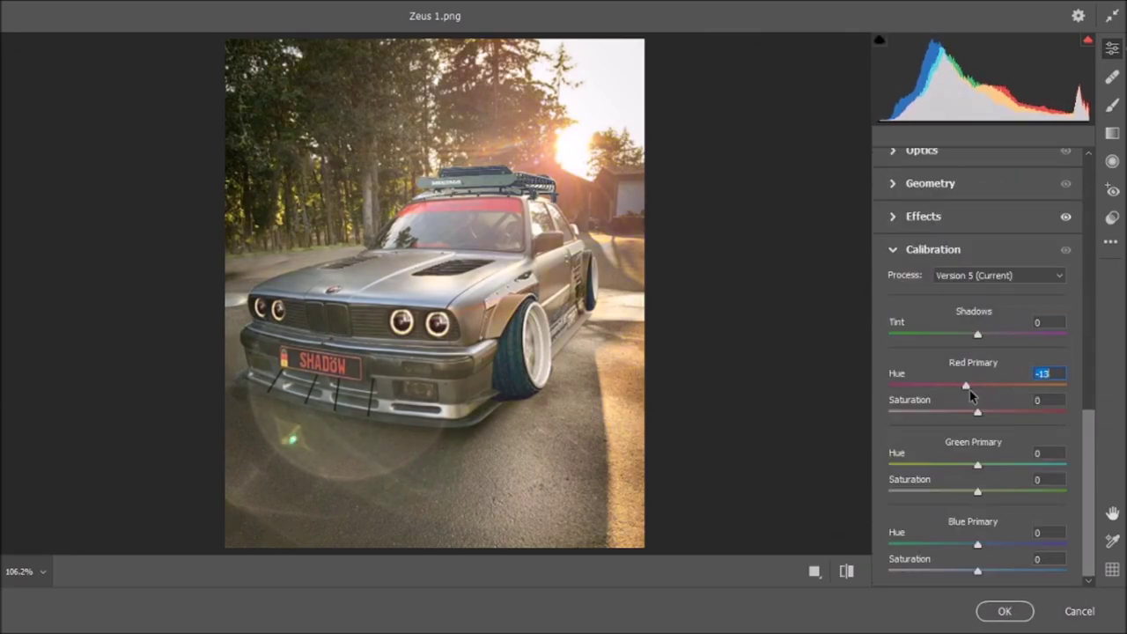
{"action": "left_click_drag", "start_coordinate": [972, 398], "coordinate": [966, 399]}
{"action": "left_click_drag", "start_coordinate": [978, 411], "coordinate": [949, 411]}
{"action": "left_click_drag", "start_coordinate": [920, 465], "coordinate": [939, 465]}
{"action": "left_click_drag", "start_coordinate": [978, 491], "coordinate": [961, 490]}
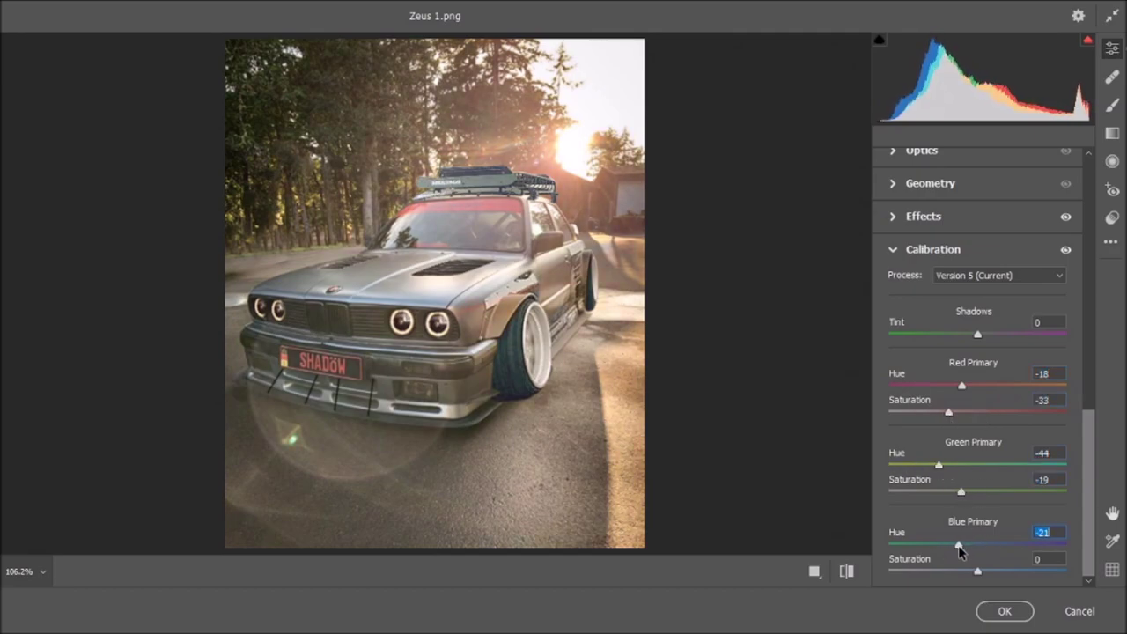
{"action": "left_click", "coordinate": [916, 249]}
{"action": "left_click", "coordinate": [890, 440]}
{"action": "left_click_drag", "start_coordinate": [889, 322], "coordinate": [908, 321]}
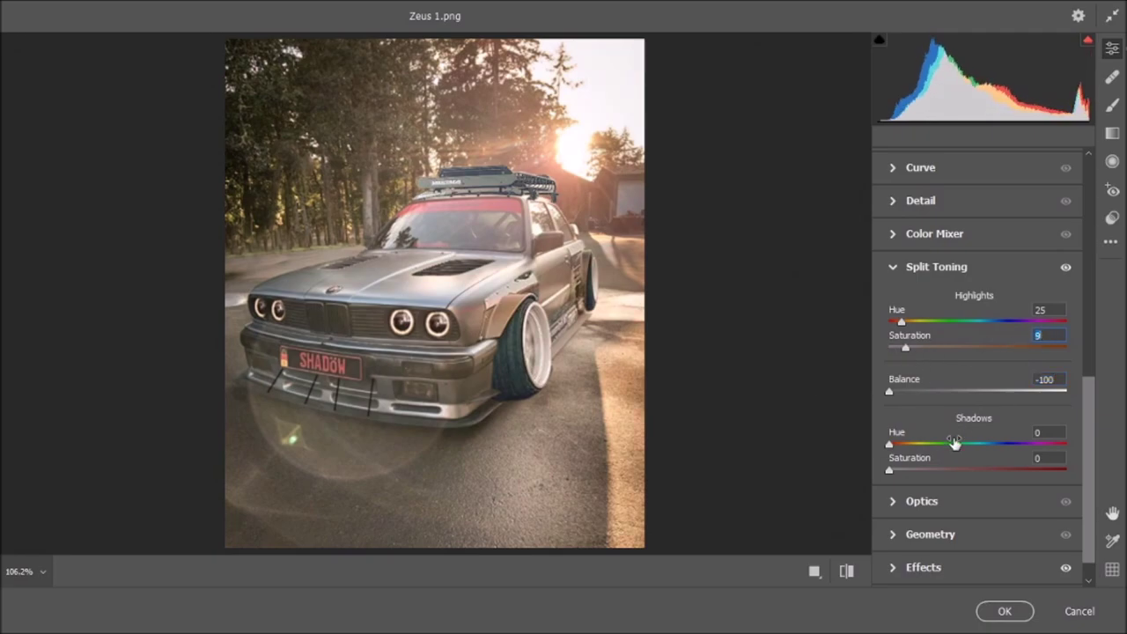
- Tune colour luminance: Reds +11, Yellows -16, plus Blues and Purples adjustments
{"action": "left_click", "coordinate": [892, 266]}
{"action": "left_click", "coordinate": [893, 405]}
{"action": "mouse_move", "coordinate": [977, 327]}
{"action": "left_mouse_down"}
{"action": "mouse_move", "coordinate": [987, 327]}
{"action": "mouse_move", "coordinate": [984, 351]}
{"action": "mouse_move", "coordinate": [924, 376]}
{"action": "mouse_move", "coordinate": [973, 383]}
{"action": "left_mouse_up"}
{"action": "left_click_drag", "start_coordinate": [978, 401], "coordinate": [1074, 398]}
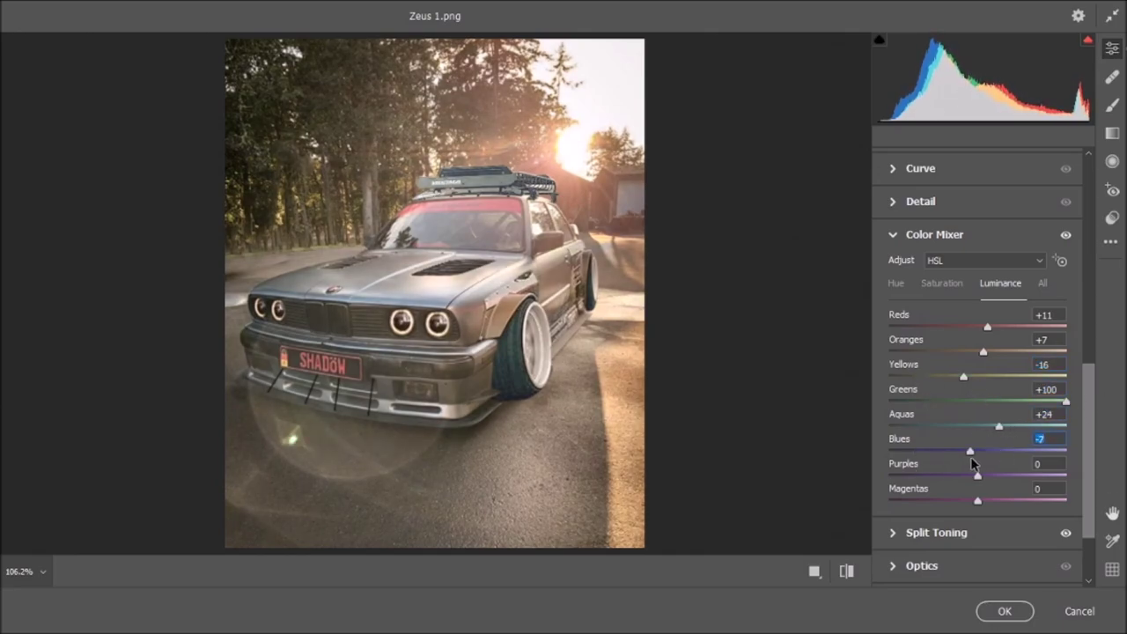
{"action": "left_click_drag", "start_coordinate": [969, 450], "coordinate": [1070, 451]}
{"action": "left_click_drag", "start_coordinate": [978, 475], "coordinate": [1005, 475]}
- Raise colour saturation (Reds +58), tweak Hue, and apply the Camera Raw grade
{"action": "left_click", "coordinate": [942, 282]}
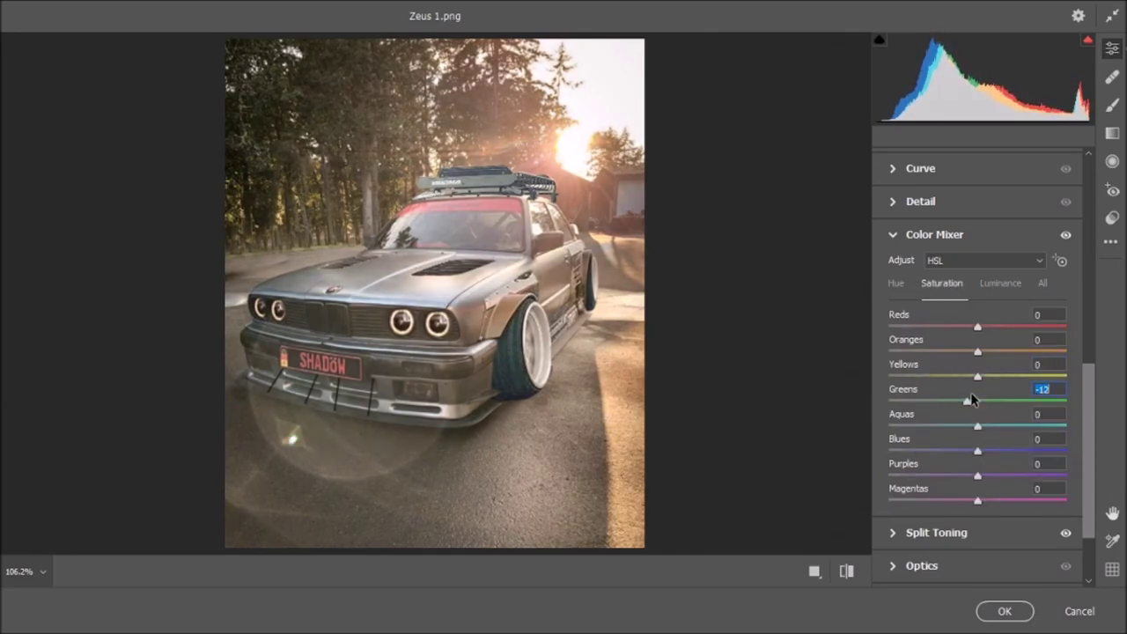
{"action": "scroll", "coordinate": [980, 363], "scroll_direction": "up", "scroll_amount": 2}
{"action": "left_click_drag", "start_coordinate": [978, 406], "coordinate": [1028, 406]}
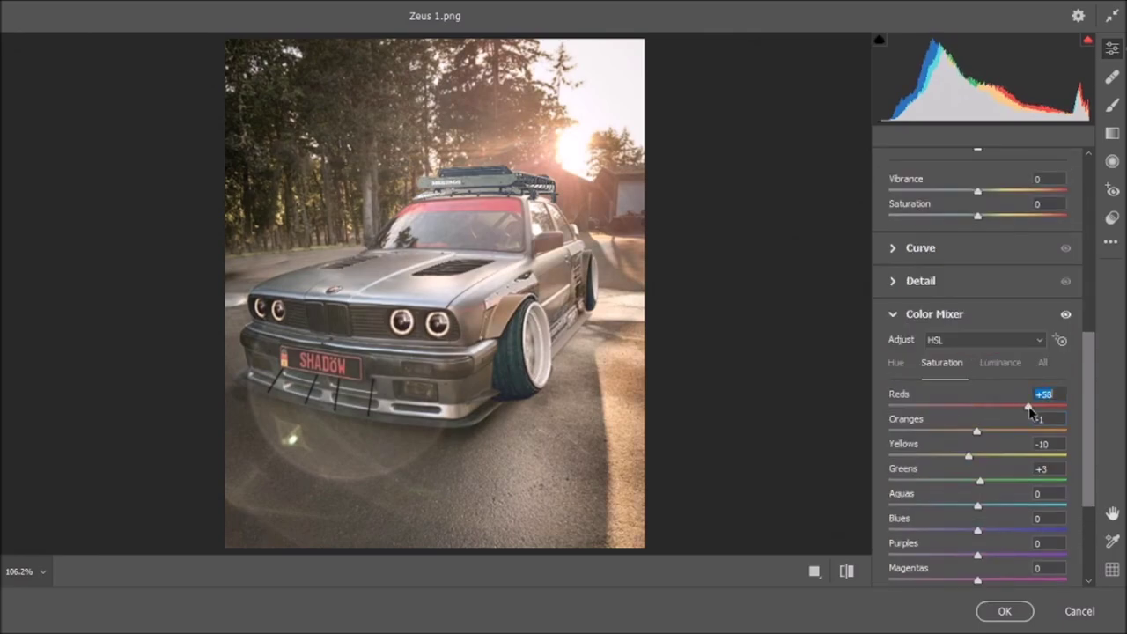
{"action": "scroll", "coordinate": [968, 411], "scroll_direction": "down", "scroll_amount": 2}
{"action": "left_click", "coordinate": [896, 283]}
{"action": "left_click_drag", "start_coordinate": [978, 327], "coordinate": [984, 329]}
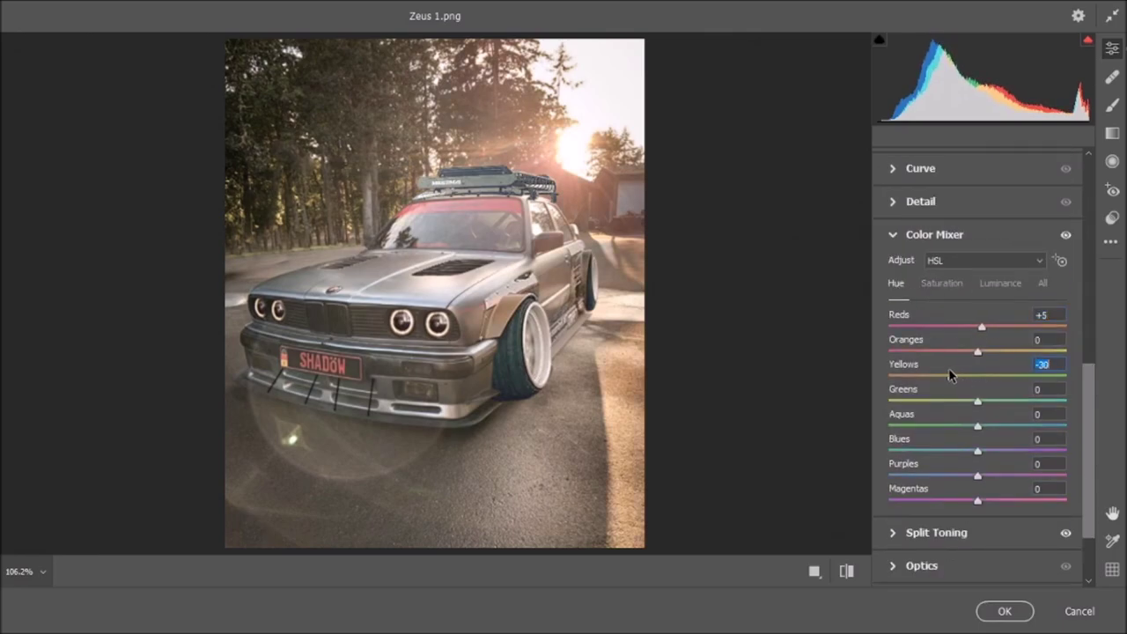
{"action": "left_click", "coordinate": [896, 236]}
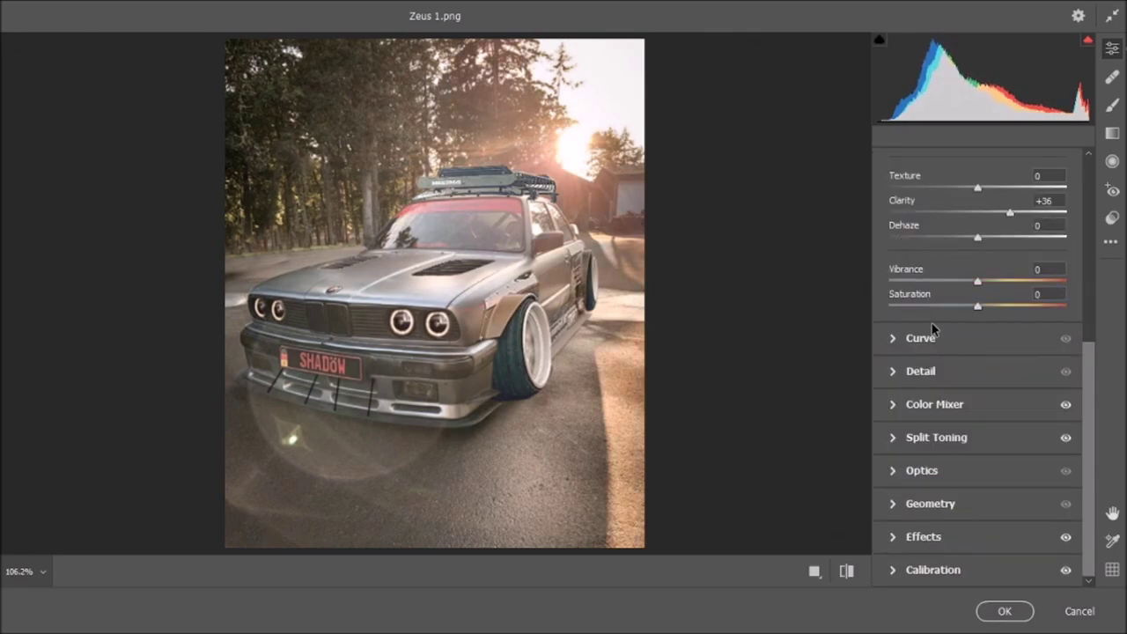
{"action": "left_click", "coordinate": [1004, 611]}
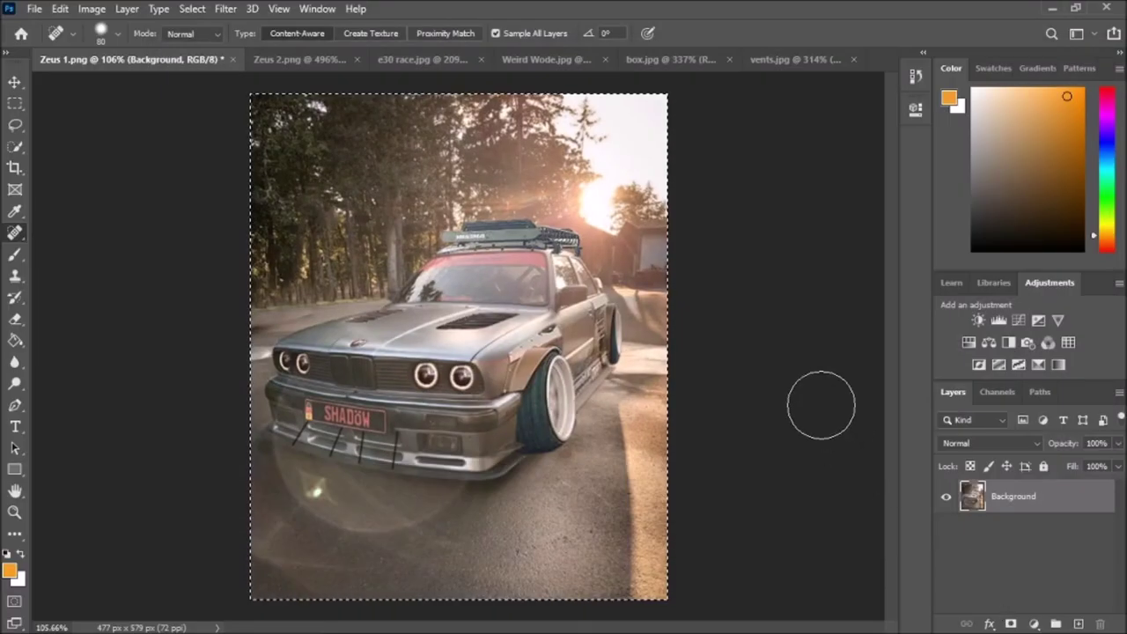